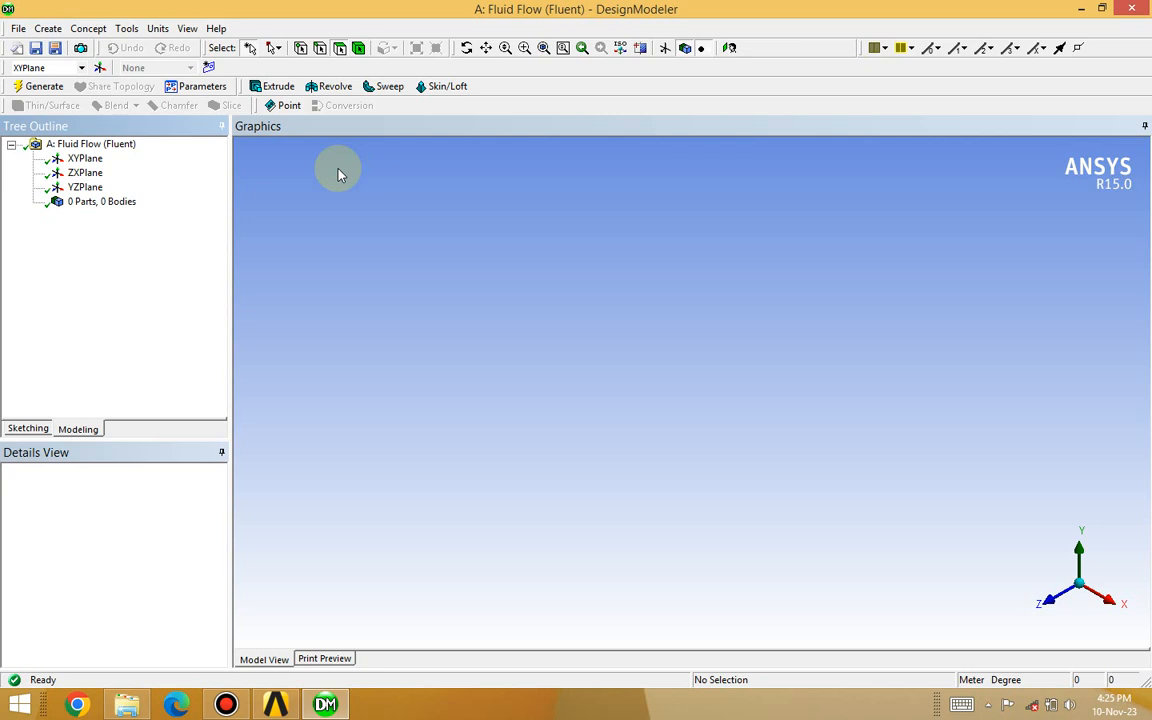
Make the ZXPlane the active sketch plane, facing it, and set the length unit to millimetres.
click(86, 174)
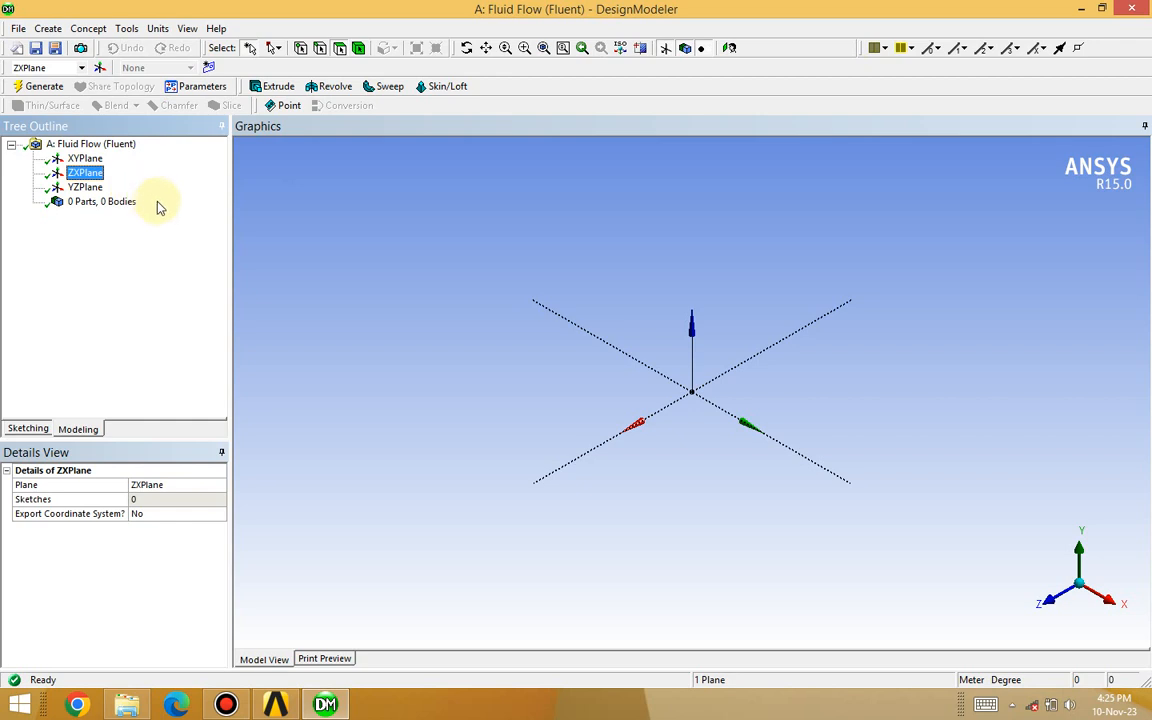
click(84, 159)
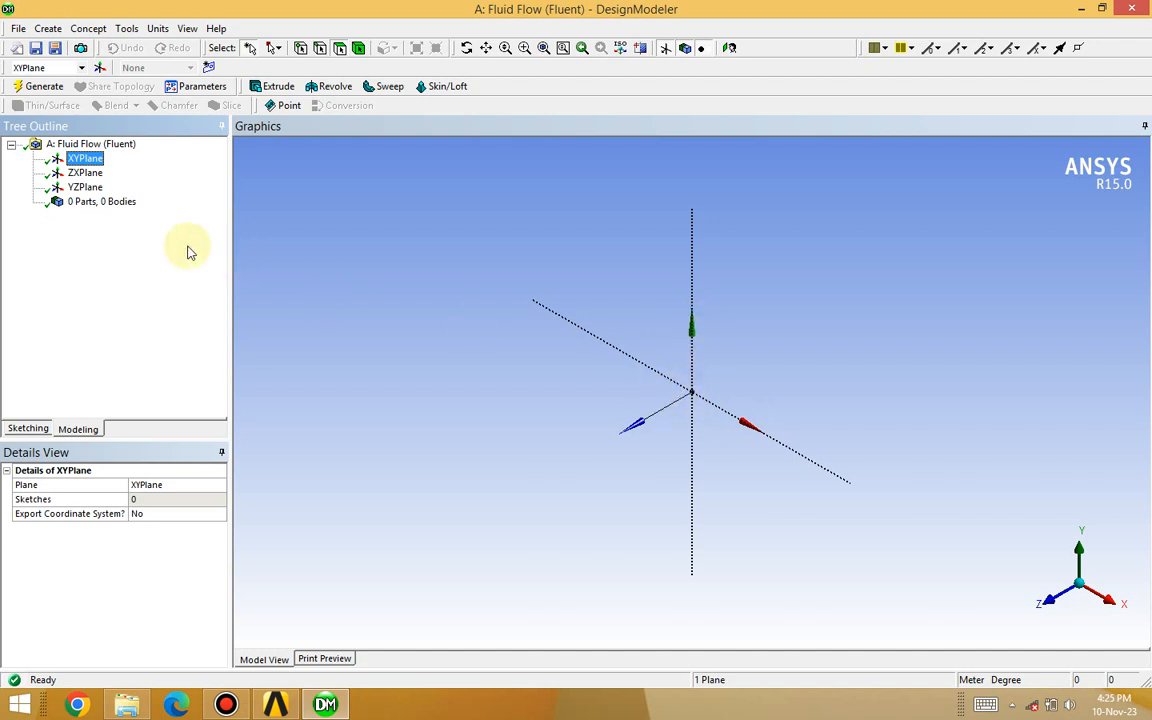
click(85, 174)
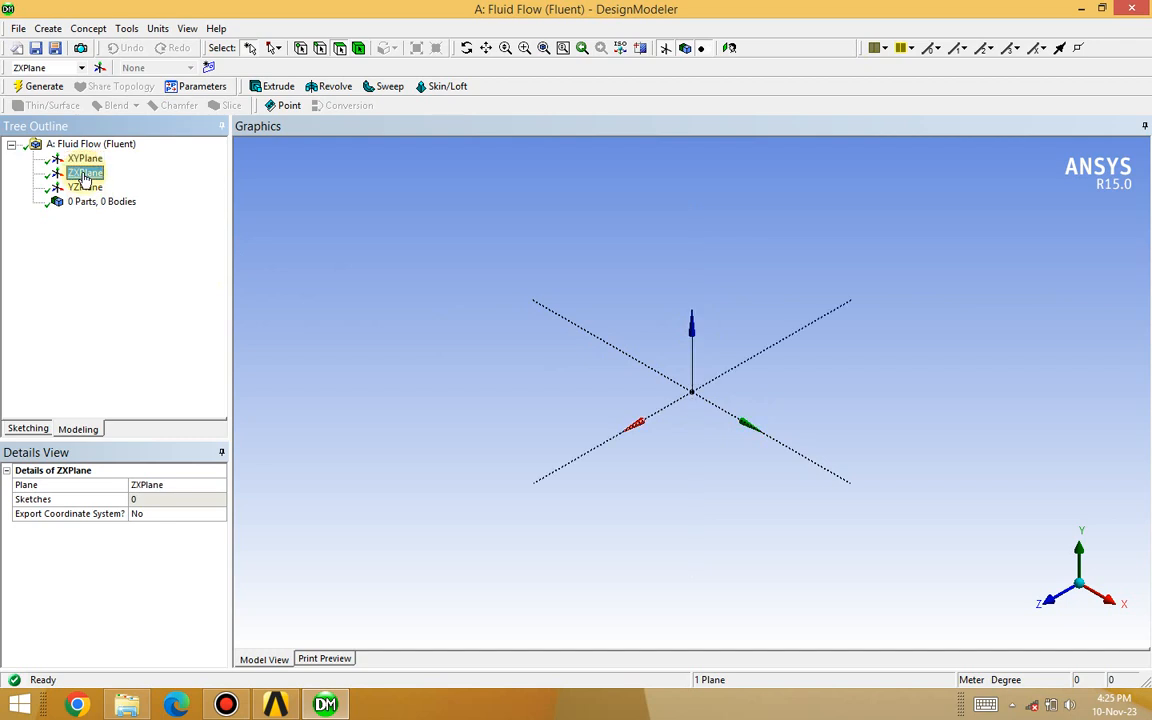
click(730, 49)
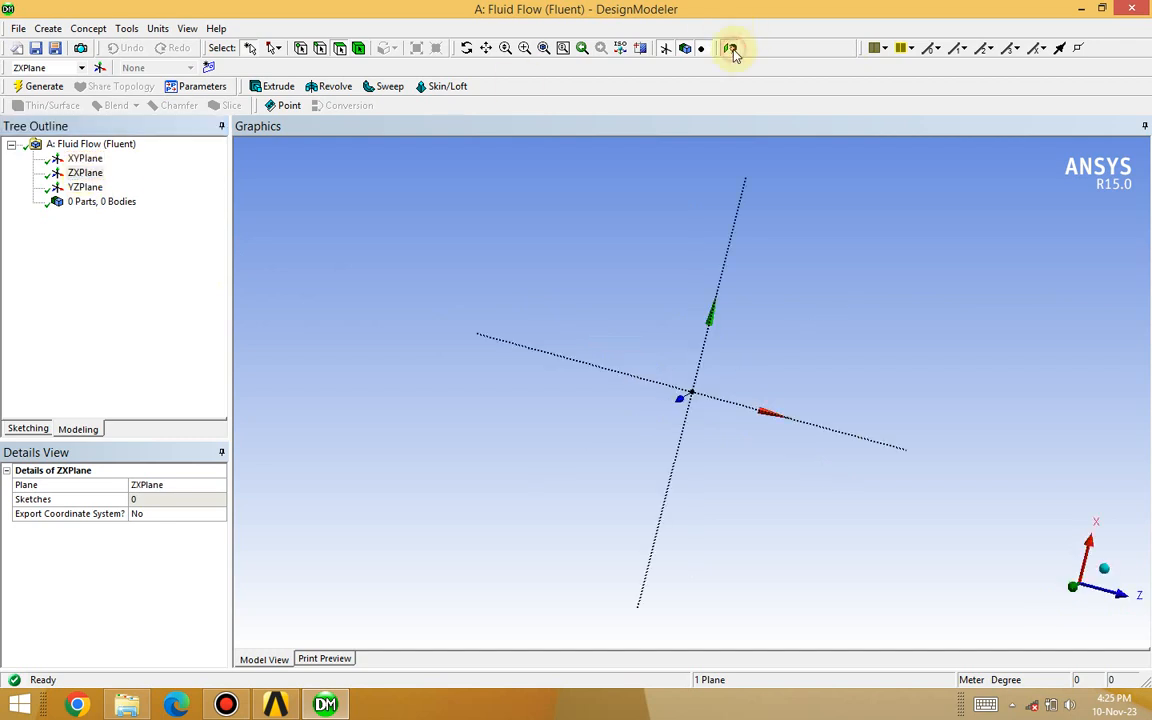
click(160, 29)
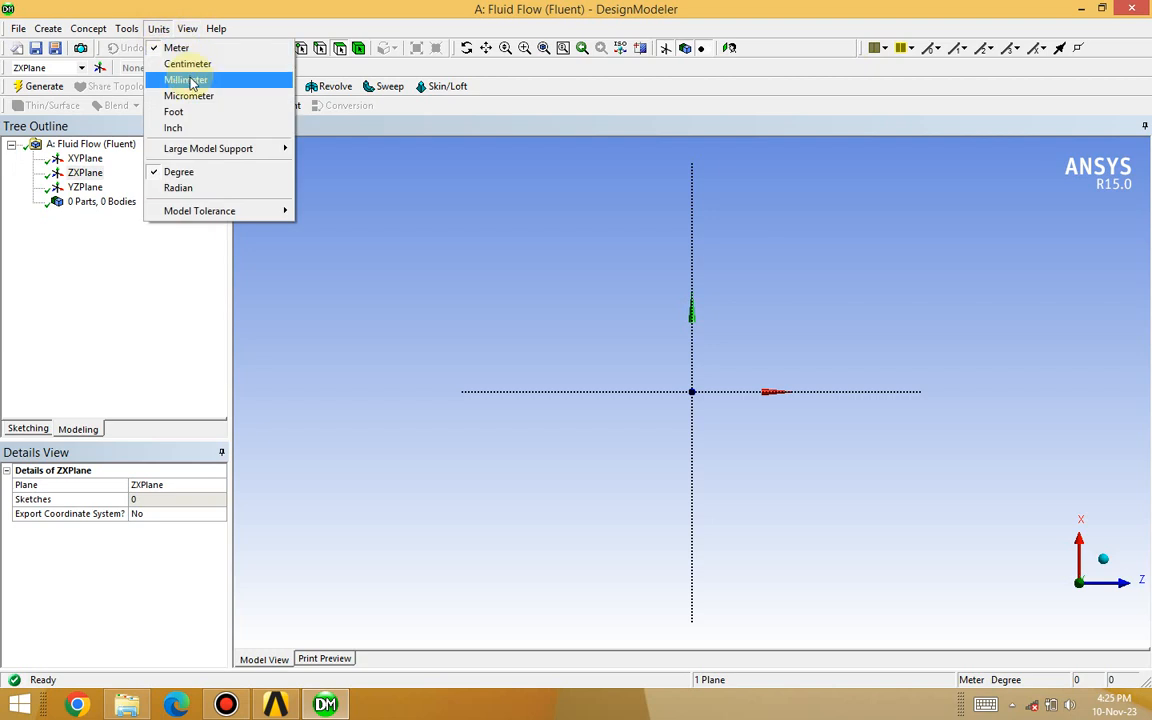
click(195, 81)
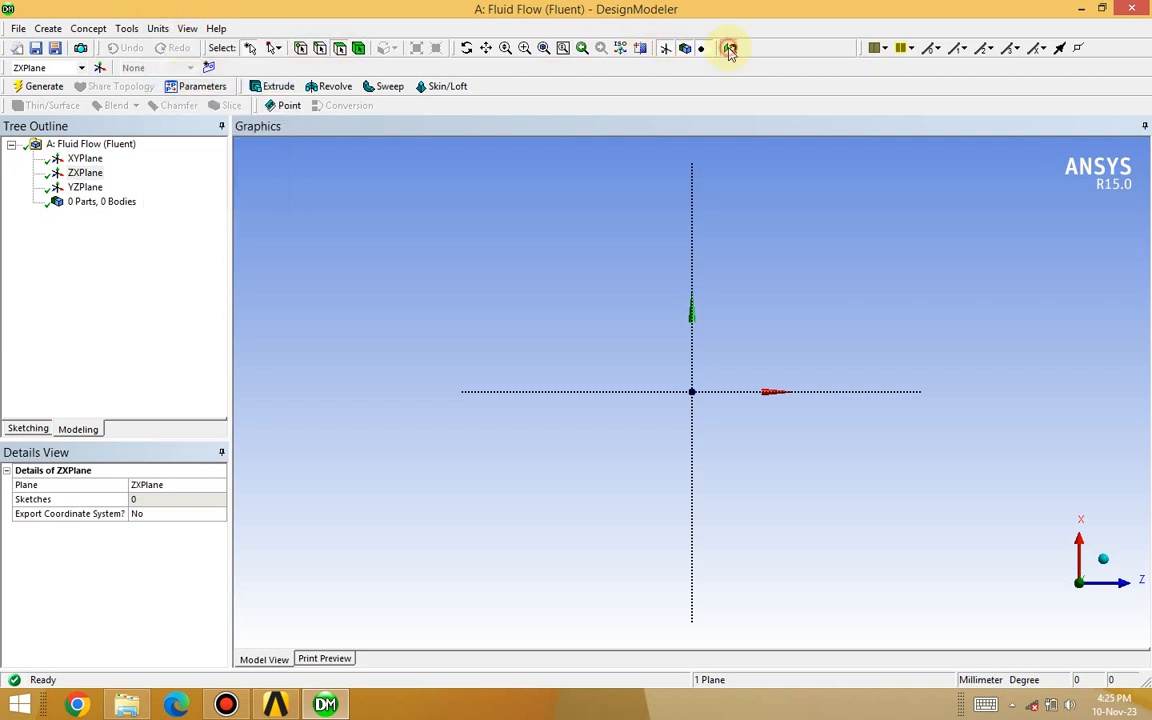
Sketch a rectangle about 39 mm wide and 29 mm high on the ZXPlane, with its first corner at the origin.
click(34, 431)
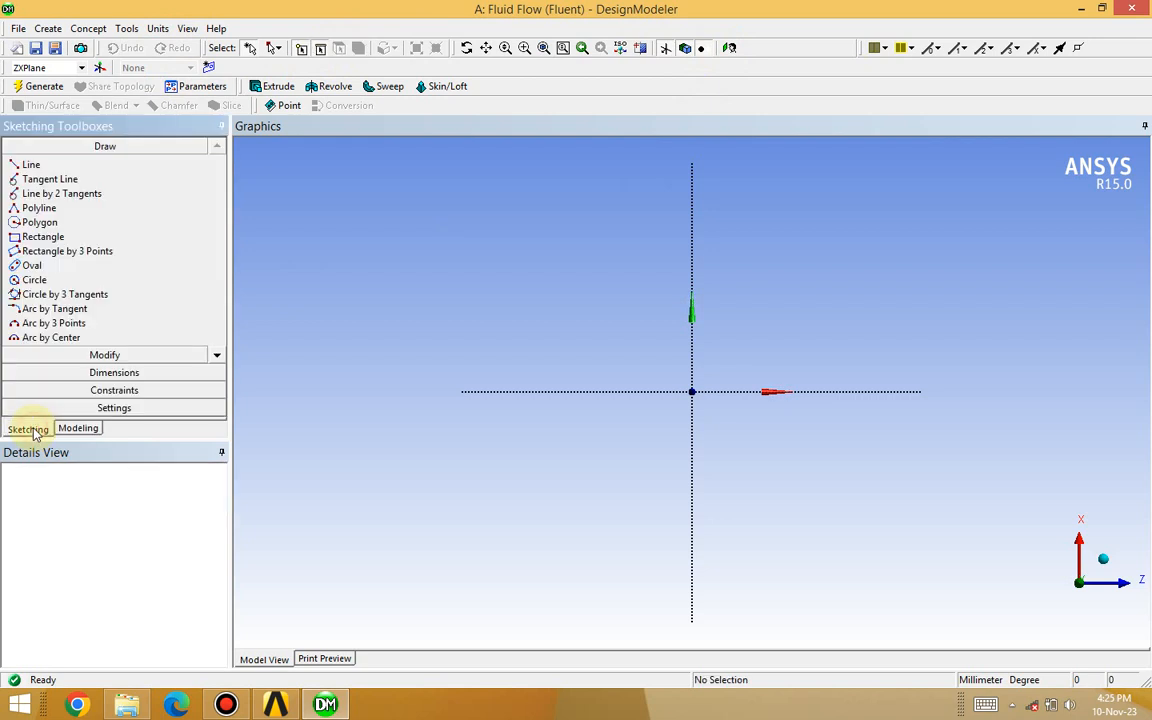
click(52, 240)
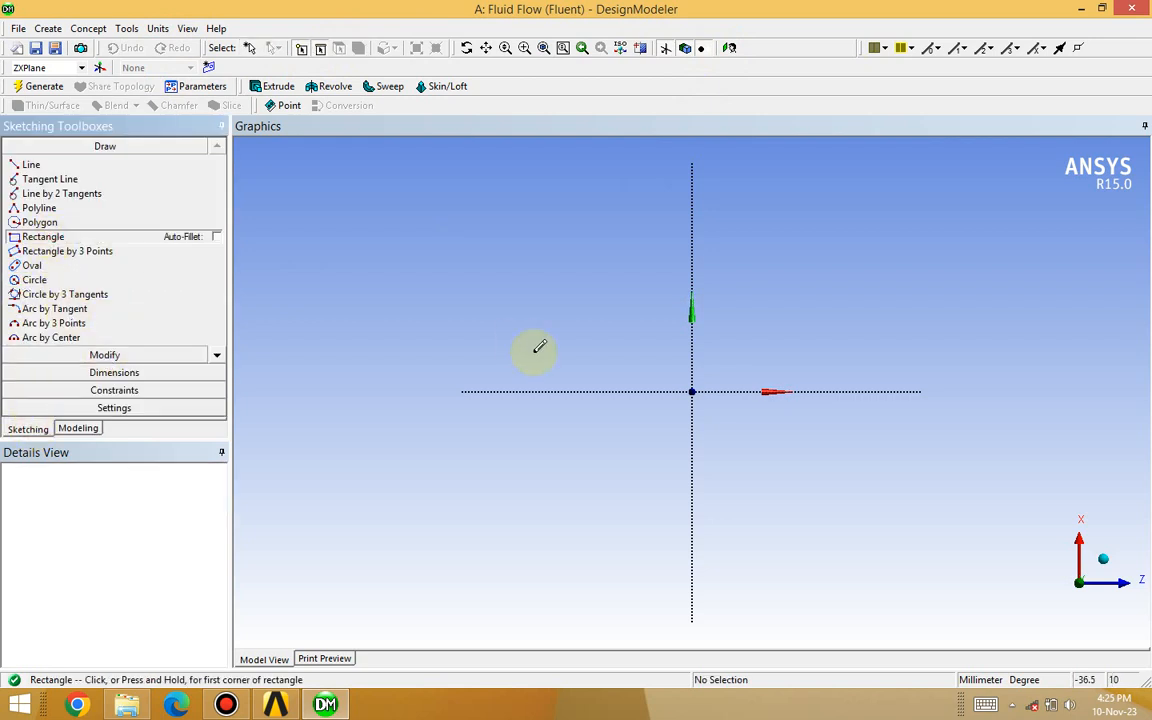
click(692, 390)
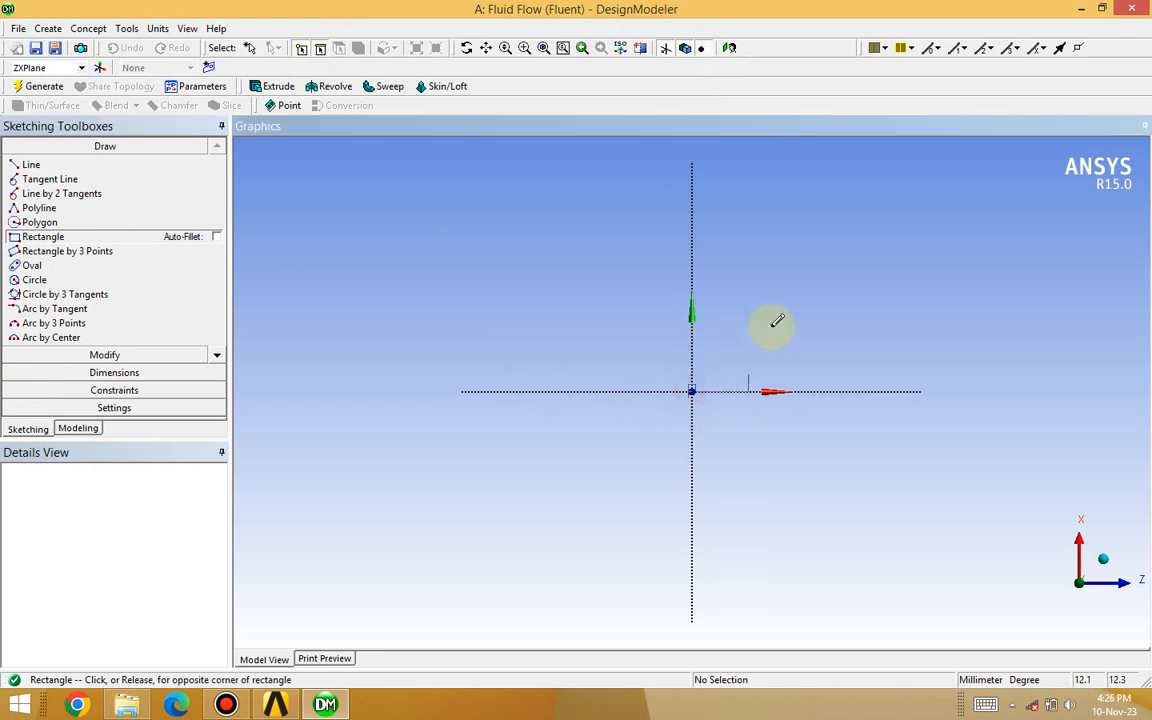
click(871, 258)
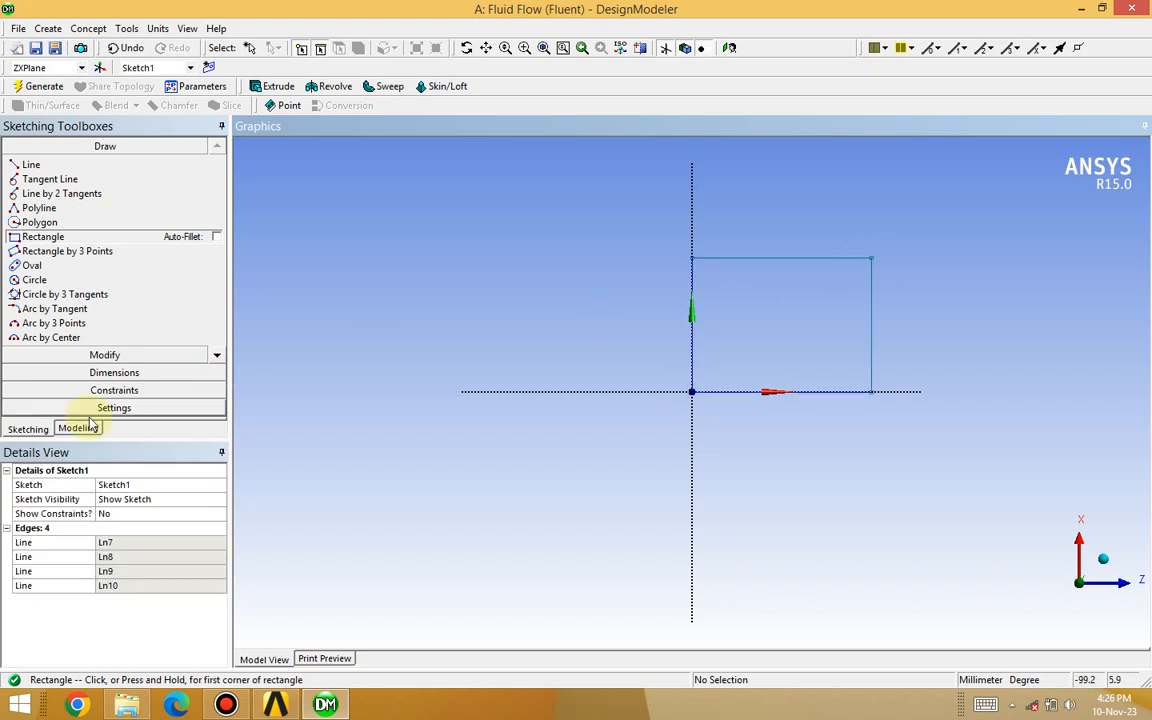
Dimension the rectangle's vertical side away from the origin and set it to 100 mm.
click(112, 374)
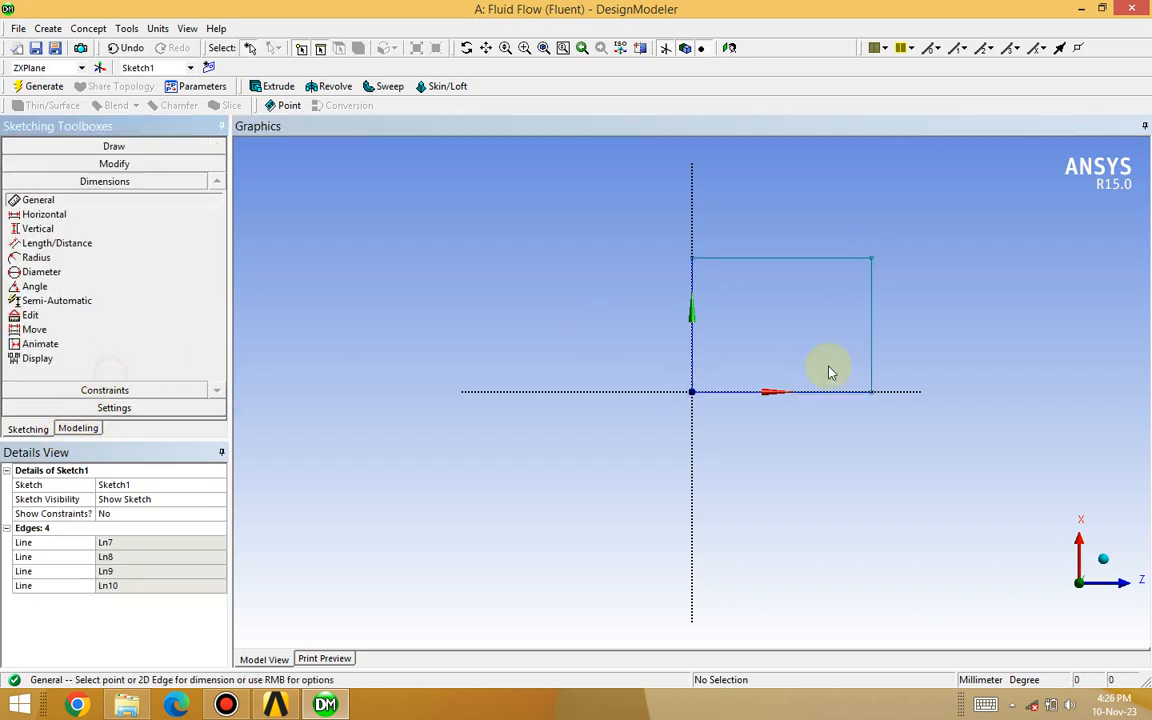
click(872, 331)
click(918, 327)
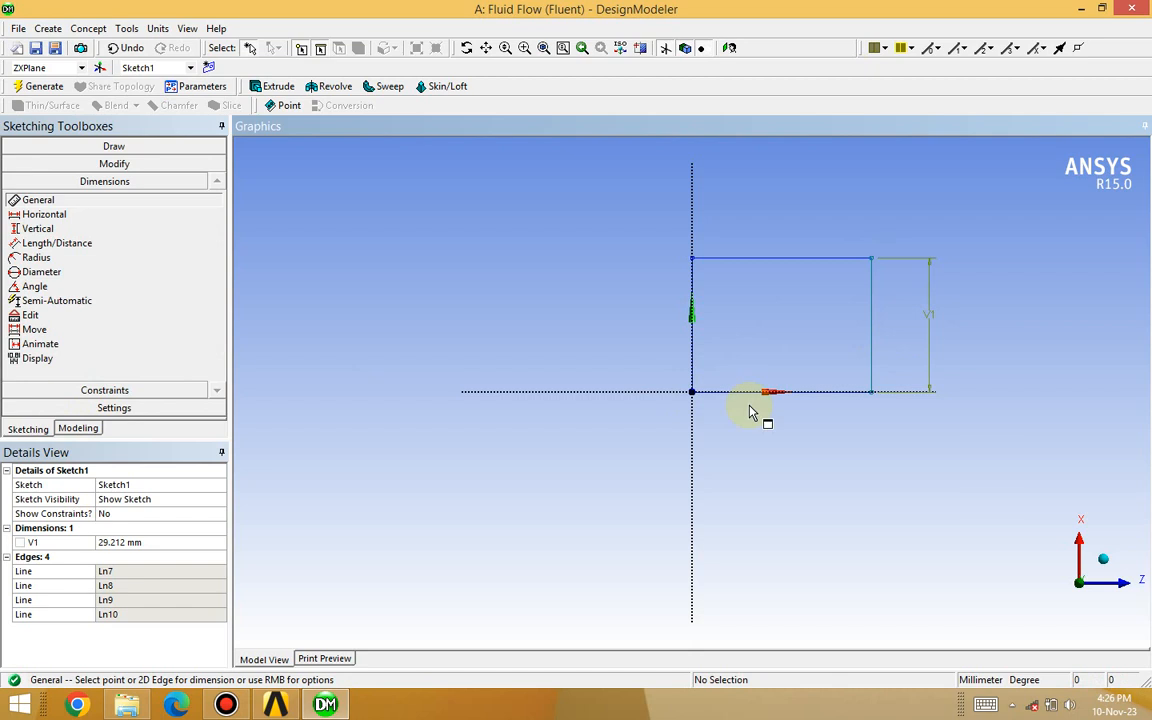
click(143, 543)
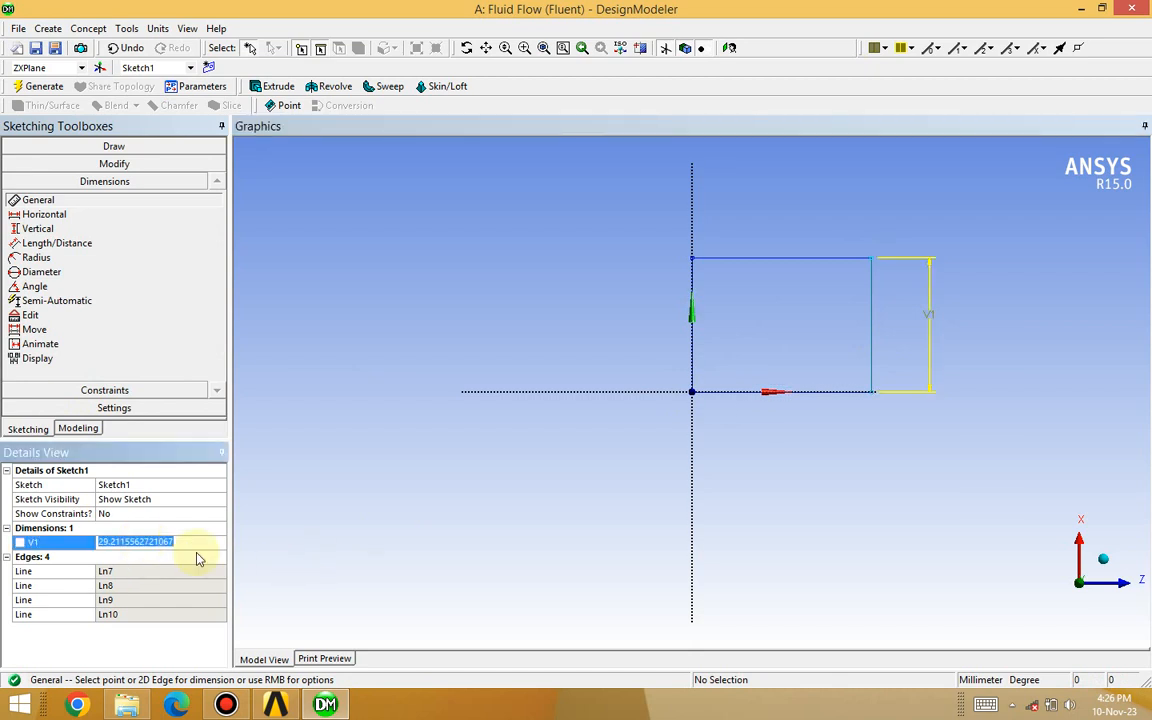
text(100)
key(Return)
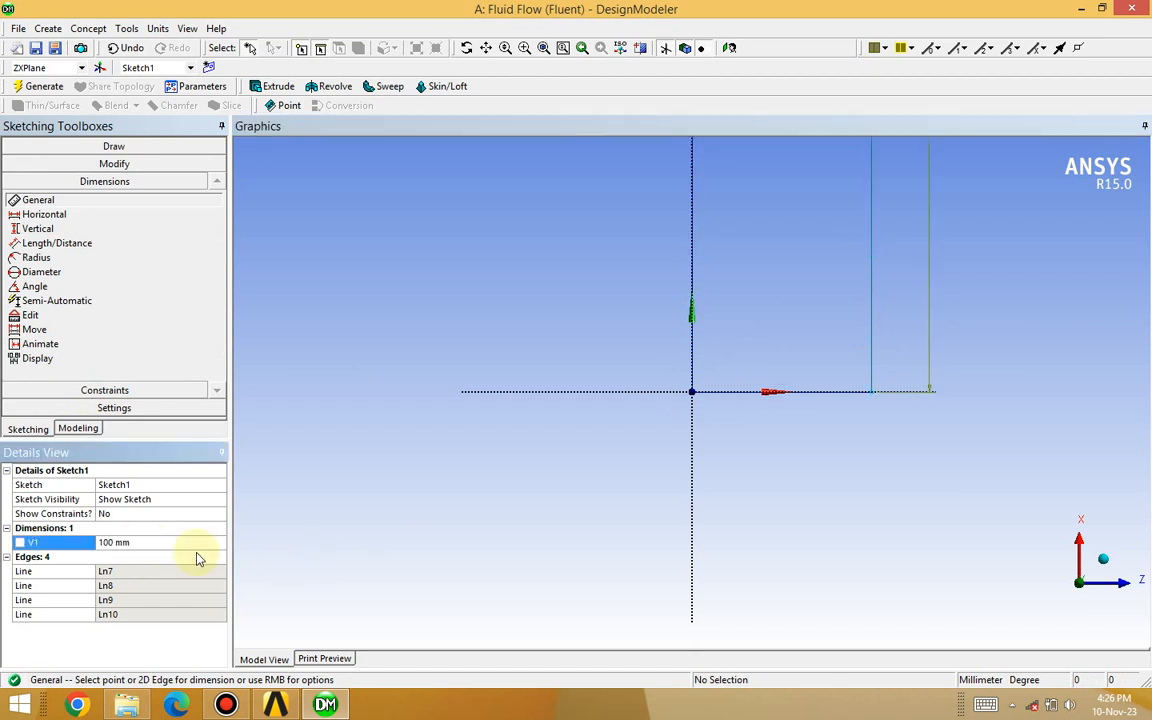
Dimension the rectangle's horizontal side along the axis and set it to 100 mm.
click(836, 391)
click(836, 432)
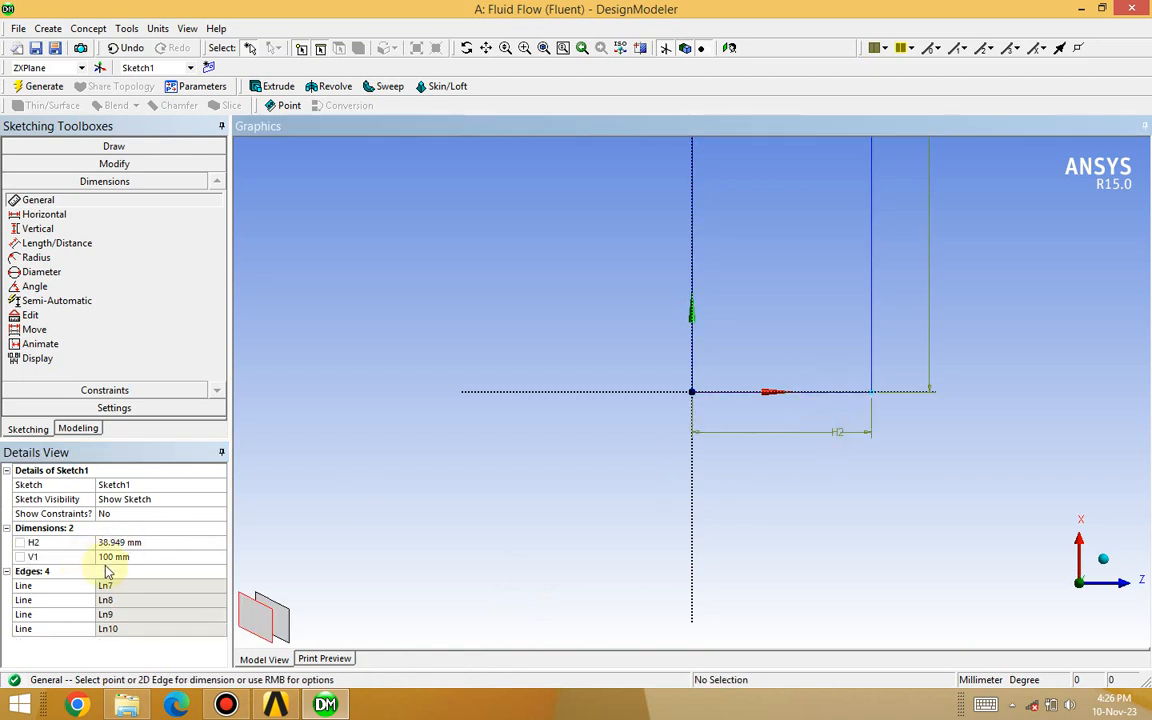
click(115, 542)
text(10)
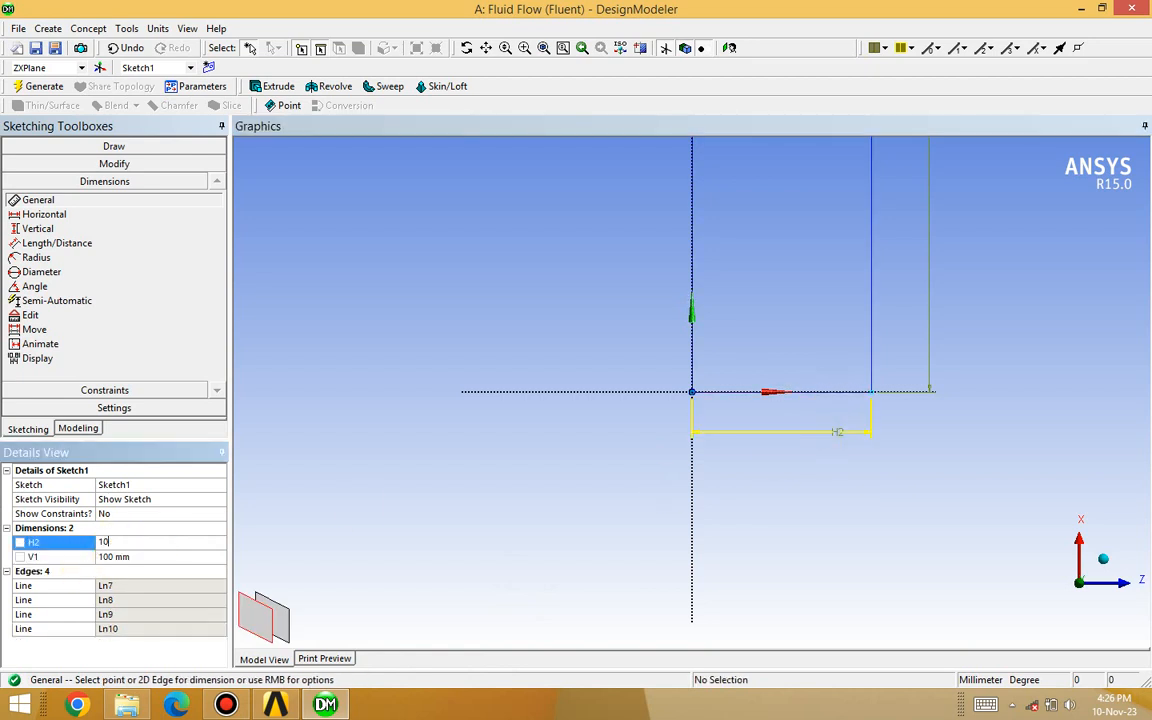
text(0)
key(Return)
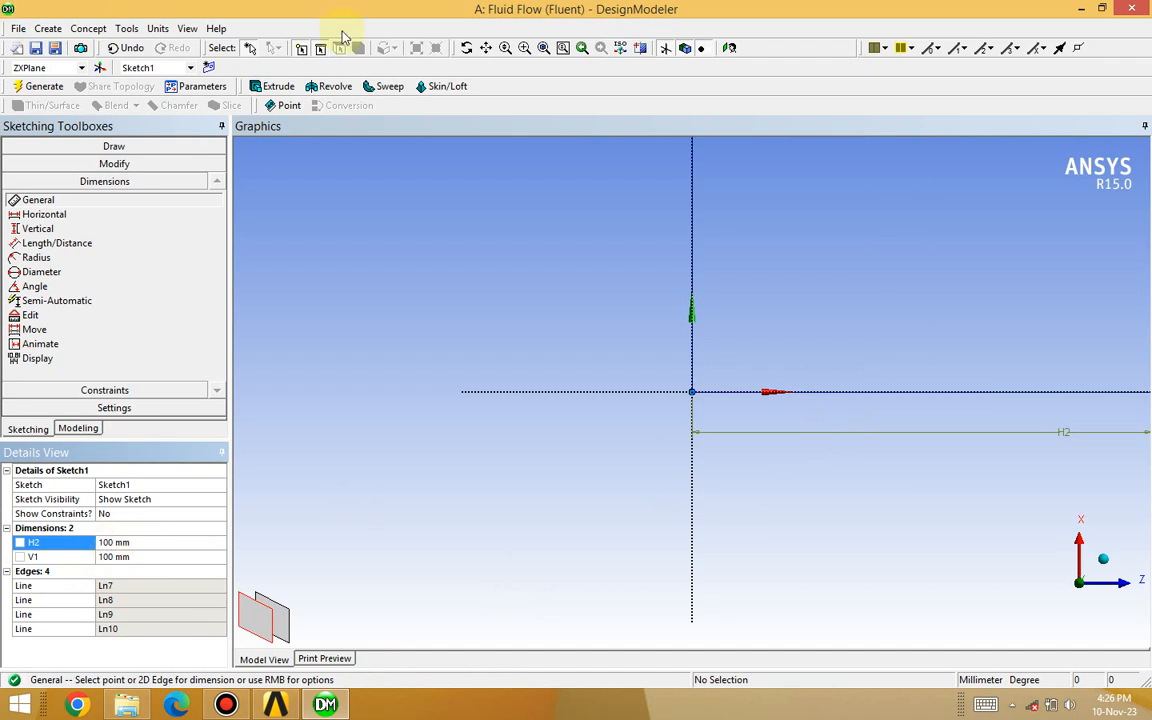
Leave sketching and start an Extrude feature with the square sketch on the ZXPlane as its geometry.
click(729, 48)
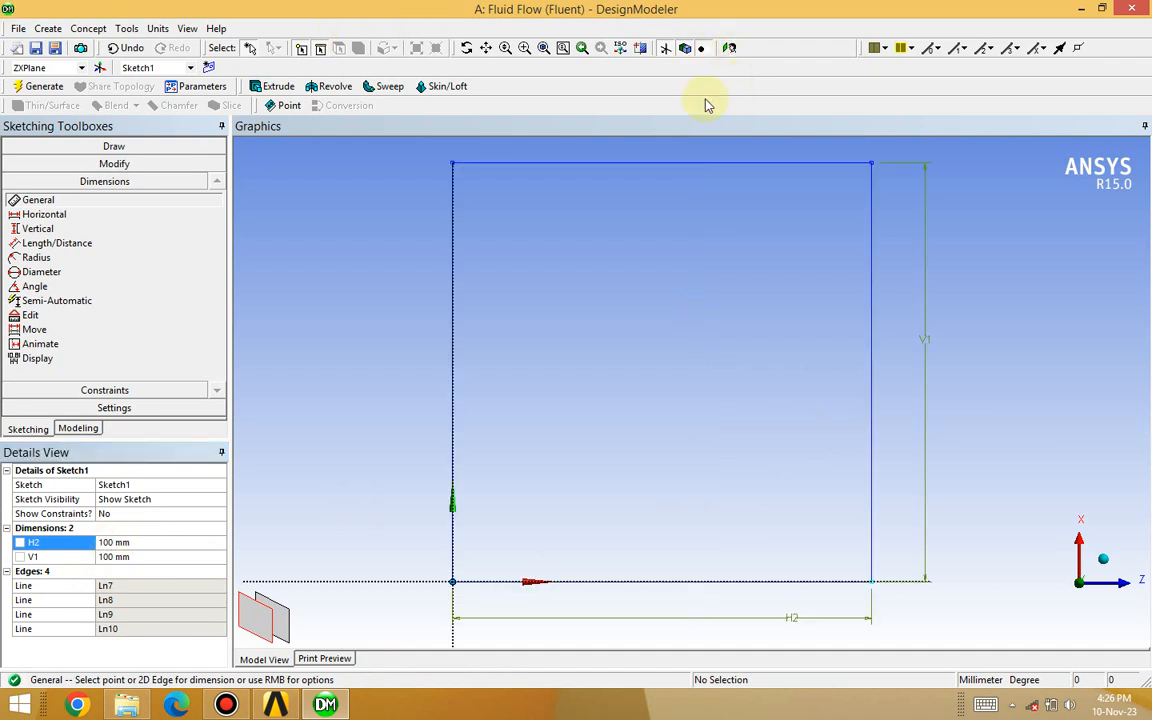
scroll(714, 307, down, 4)
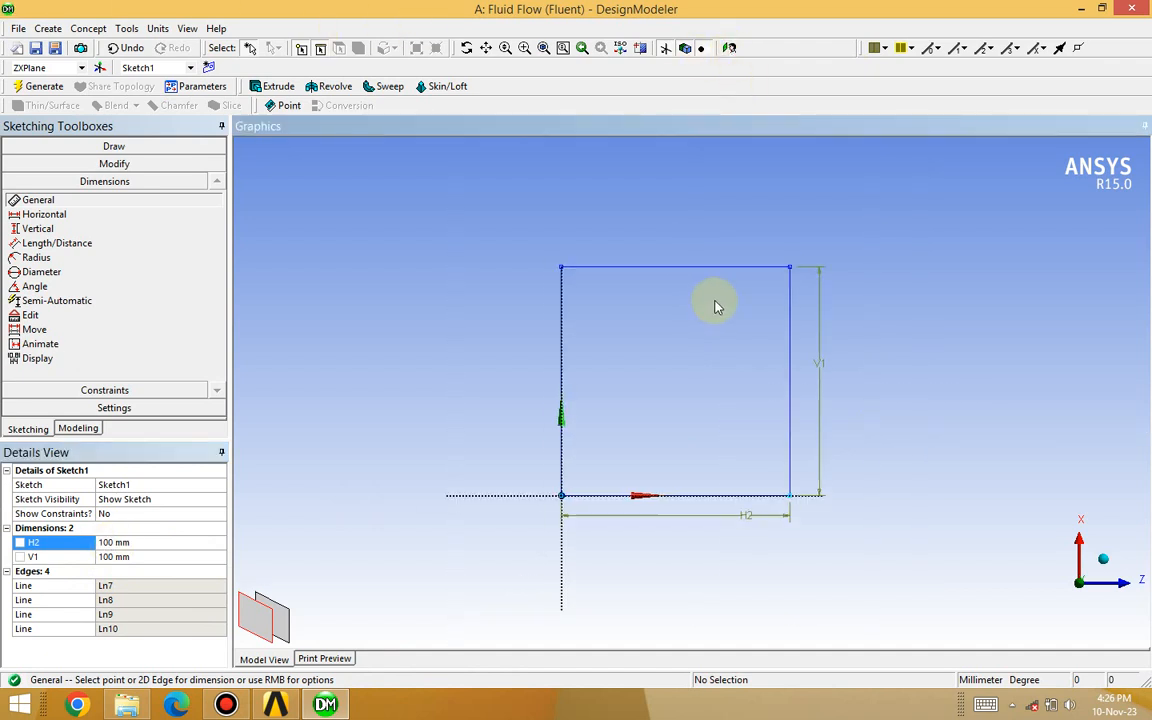
ctrl+middle_drag(931, 297, 882, 290)
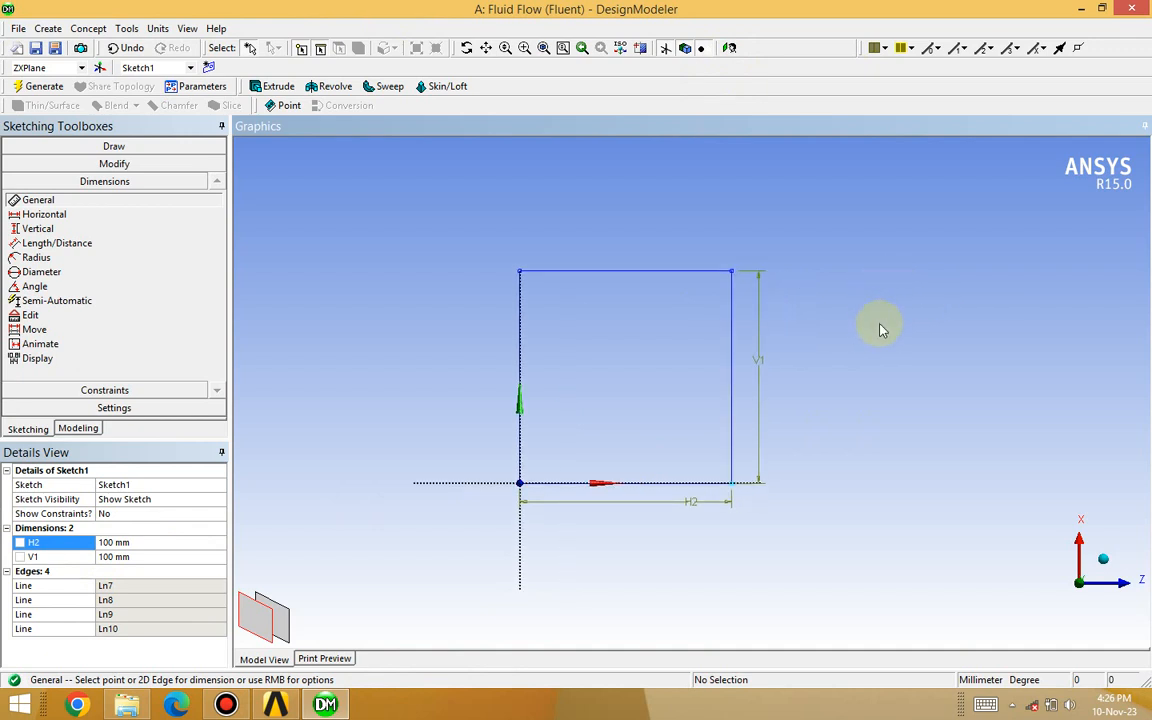
middle_drag(896, 345, 837, 346)
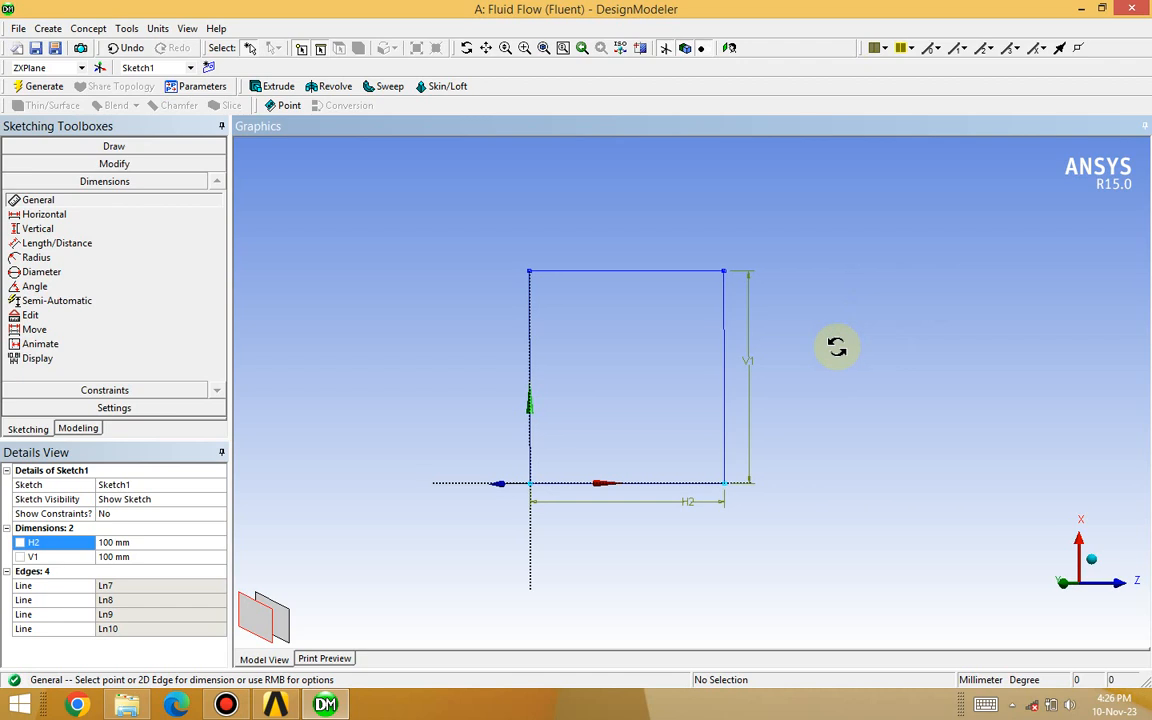
click(1093, 562)
scroll(958, 453, down, 3)
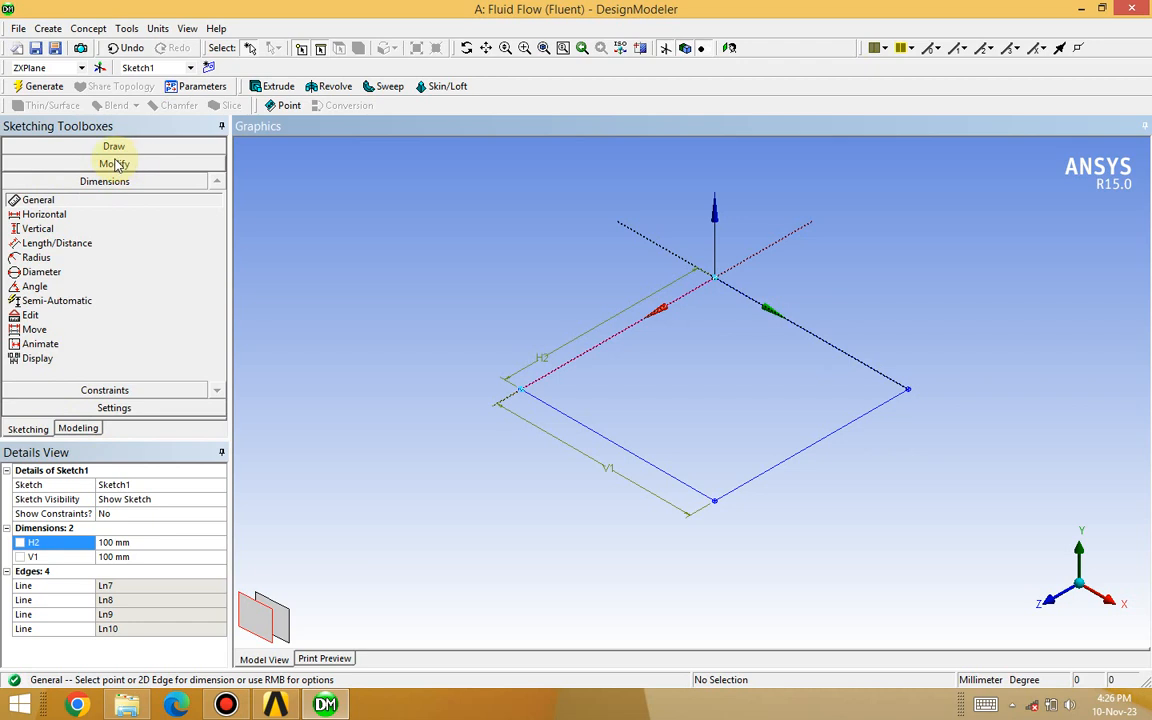
click(88, 428)
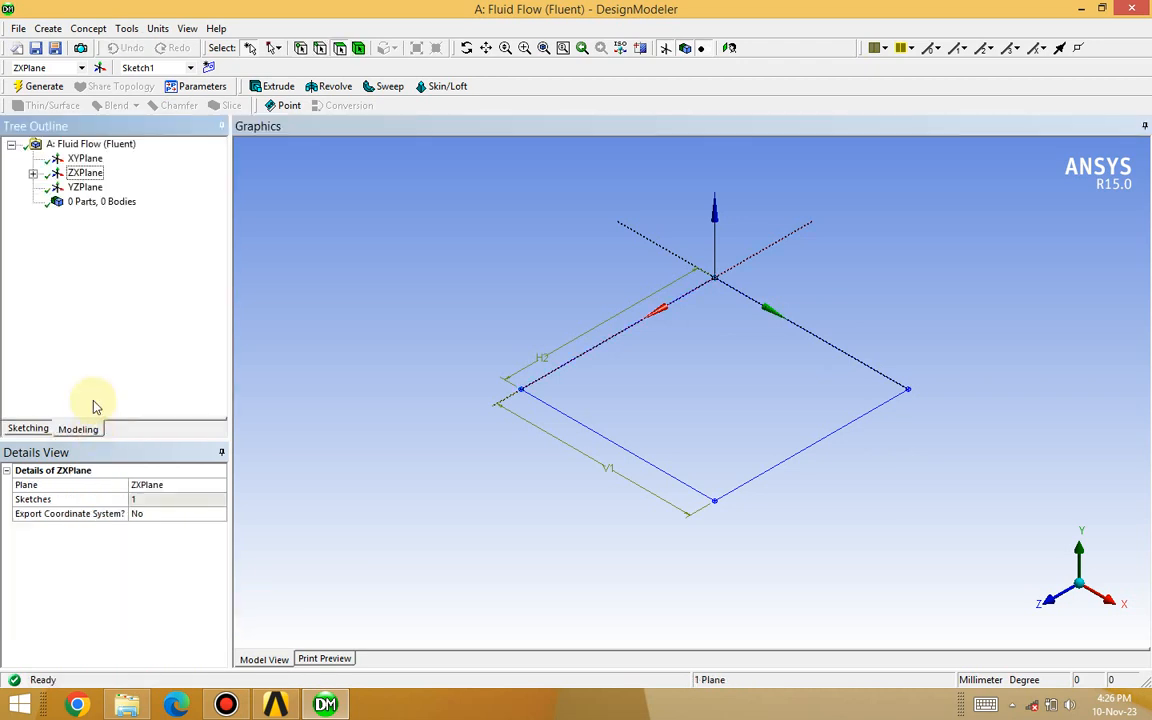
click(272, 86)
click(33, 173)
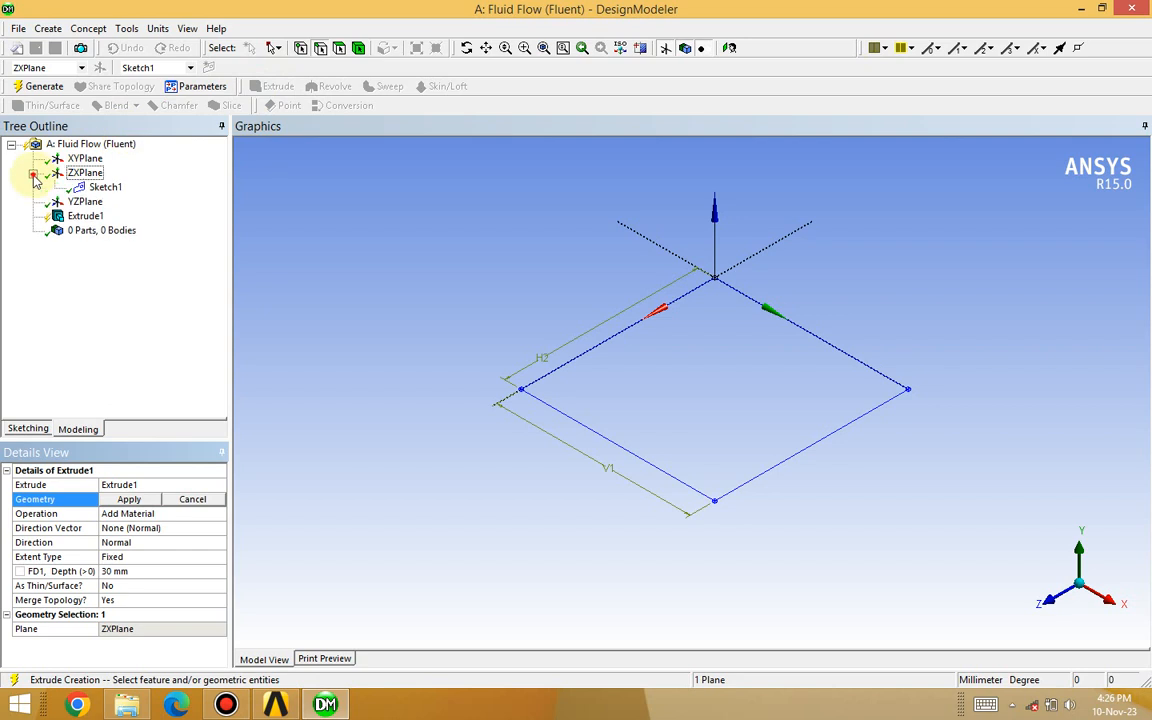
click(104, 187)
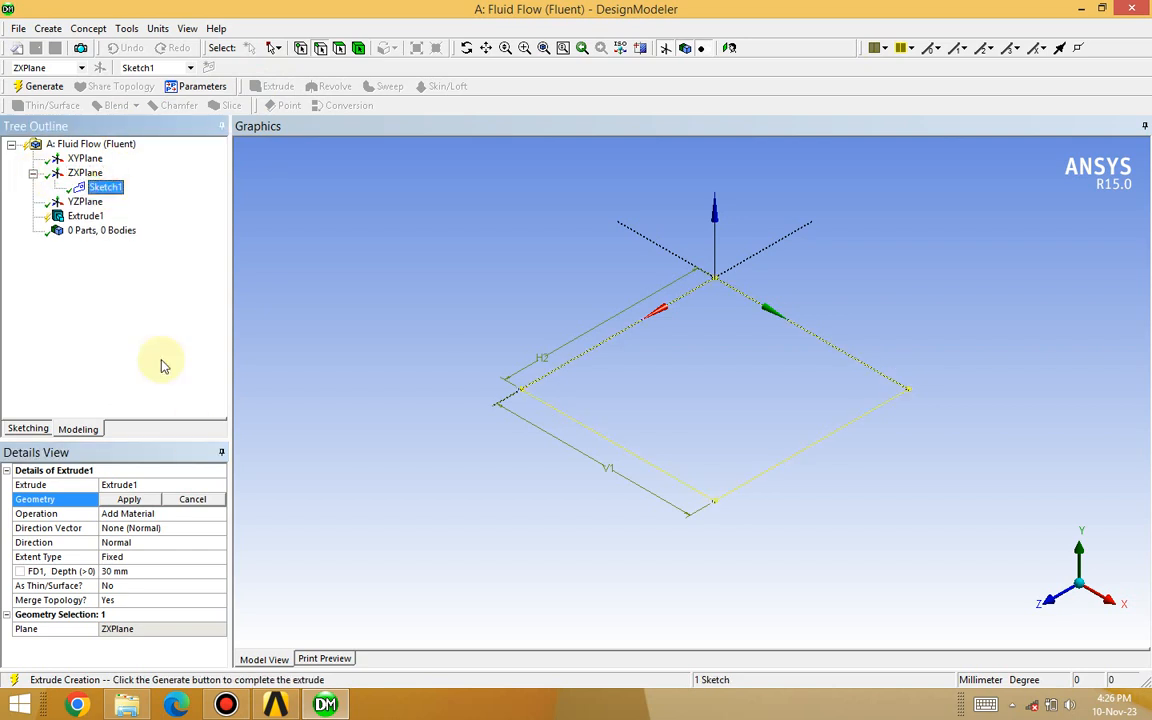
click(129, 499)
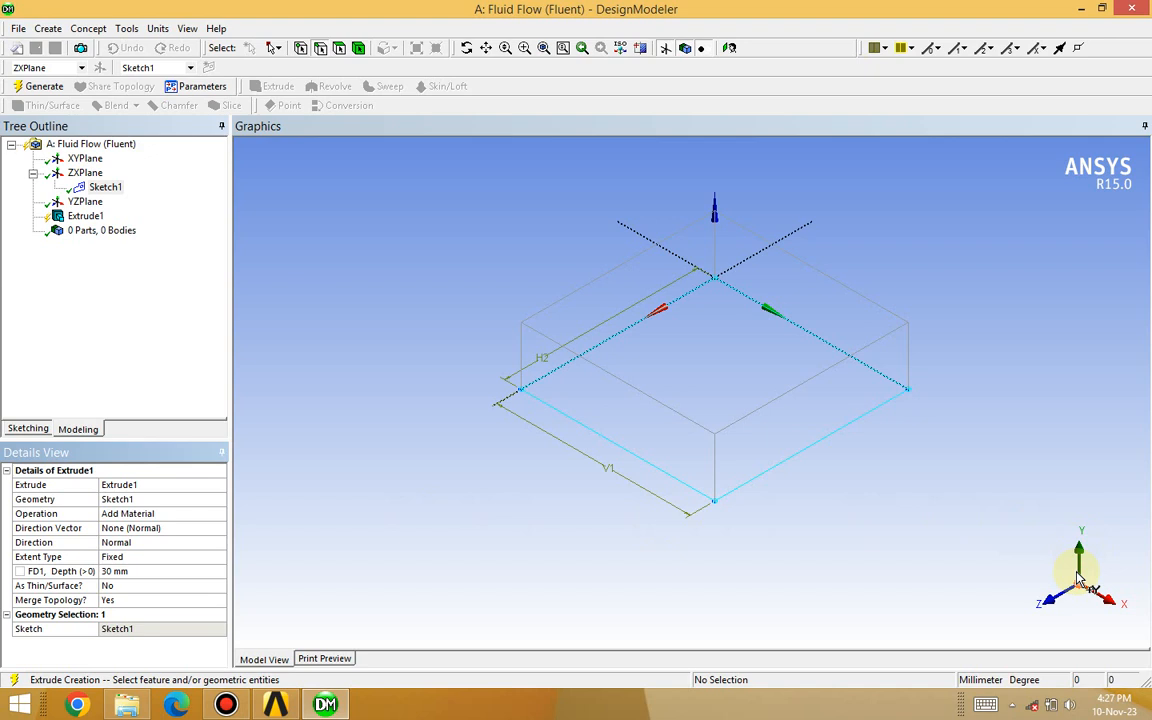
Set the extrusion's depth to 2 mm.
click(138, 571)
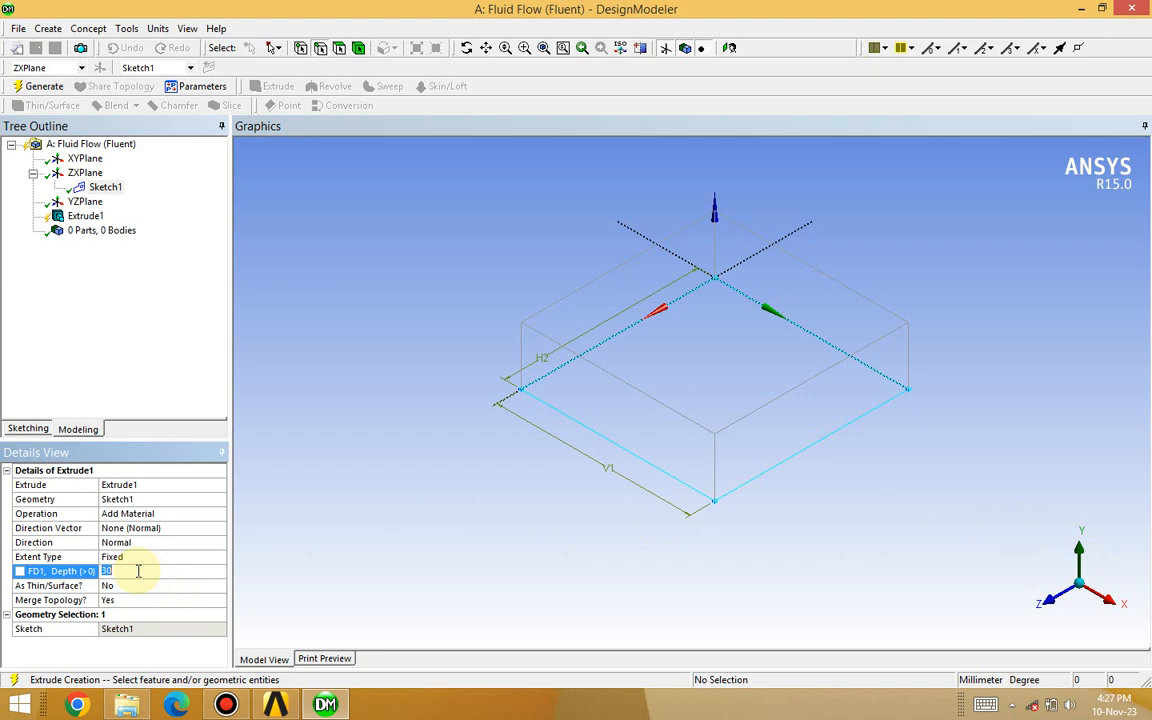
click(138, 571)
text(2)
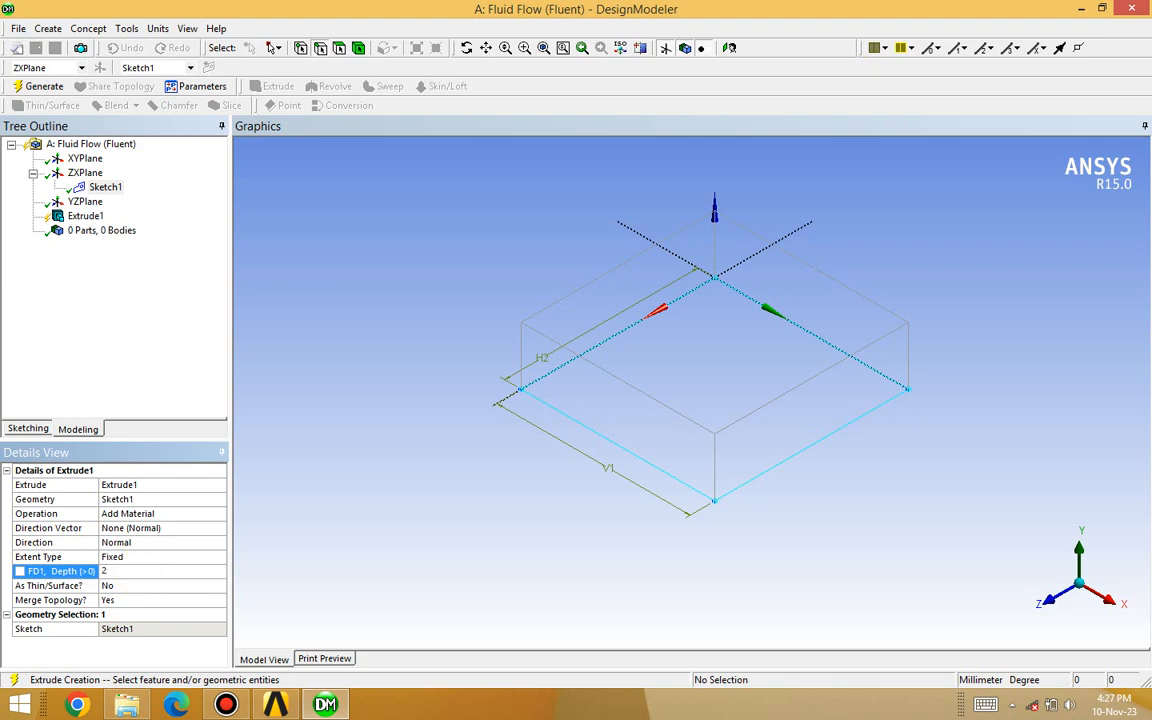
key(Return)
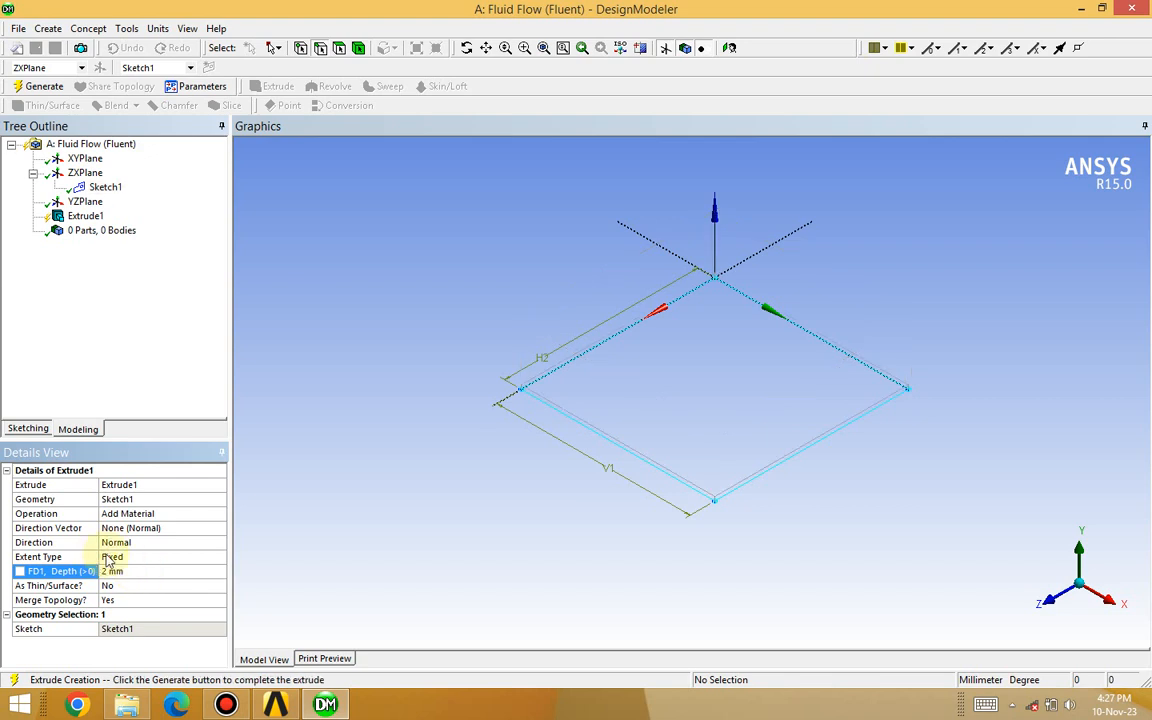
Set the extrusion direction to Reversed and generate the plate.
click(125, 542)
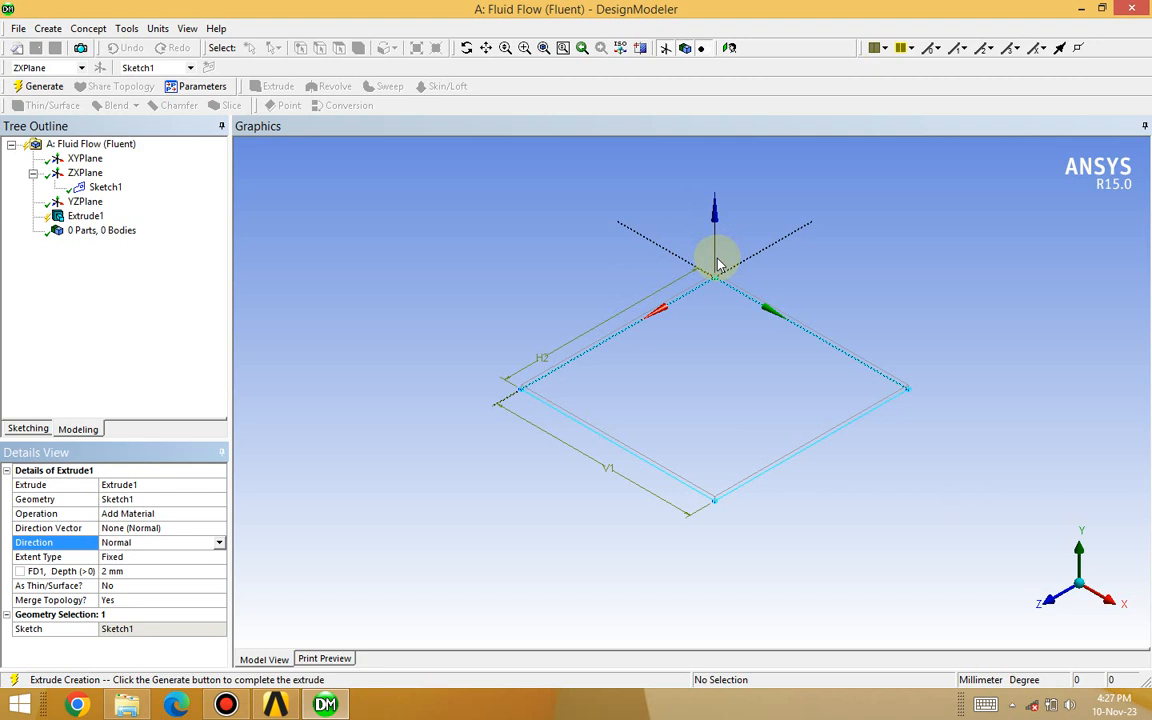
click(219, 543)
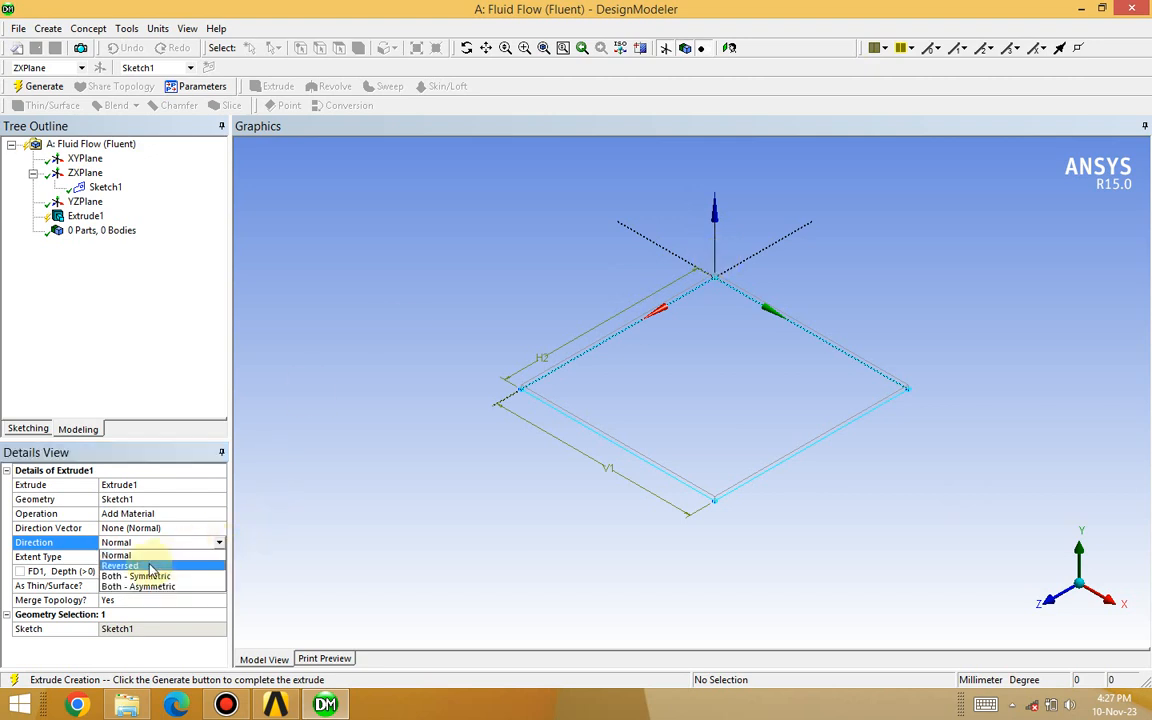
click(151, 566)
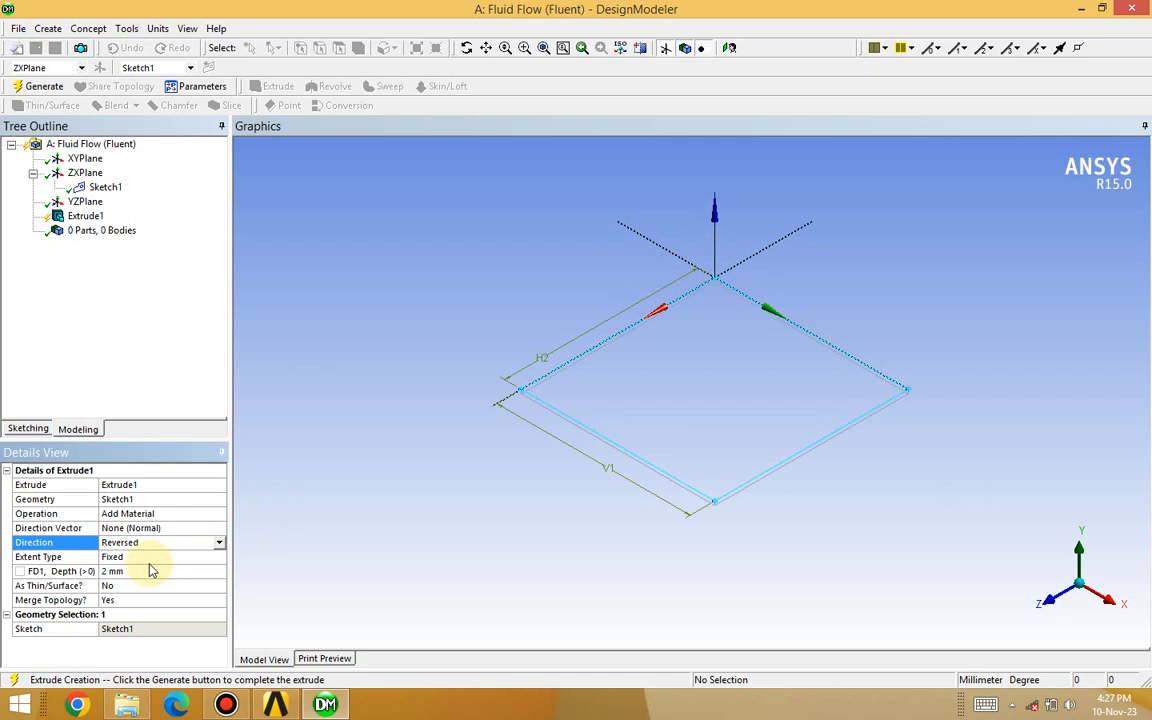
click(44, 88)
Try the plate's extrusion with its direction set to Normal and regenerate it, checking from the side view.
middle_drag(545, 330, 586, 297)
click(1055, 593)
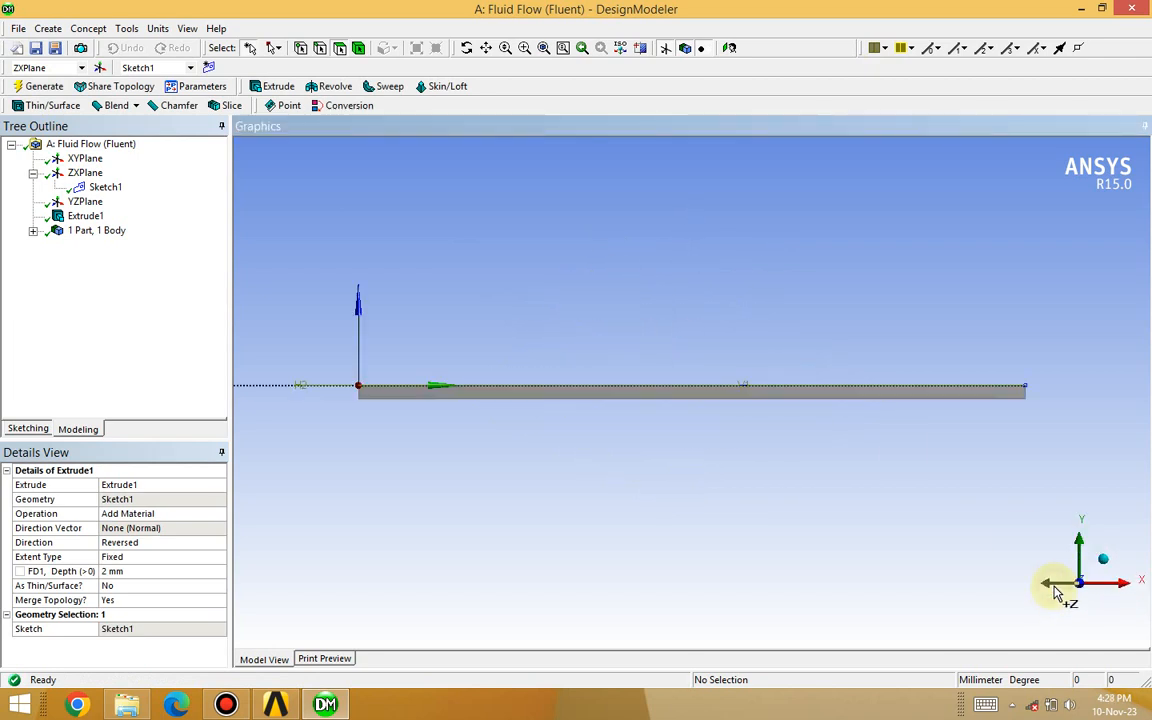
scroll(595, 500, up, 2)
ctrl+middle_drag(578, 502, 652, 476)
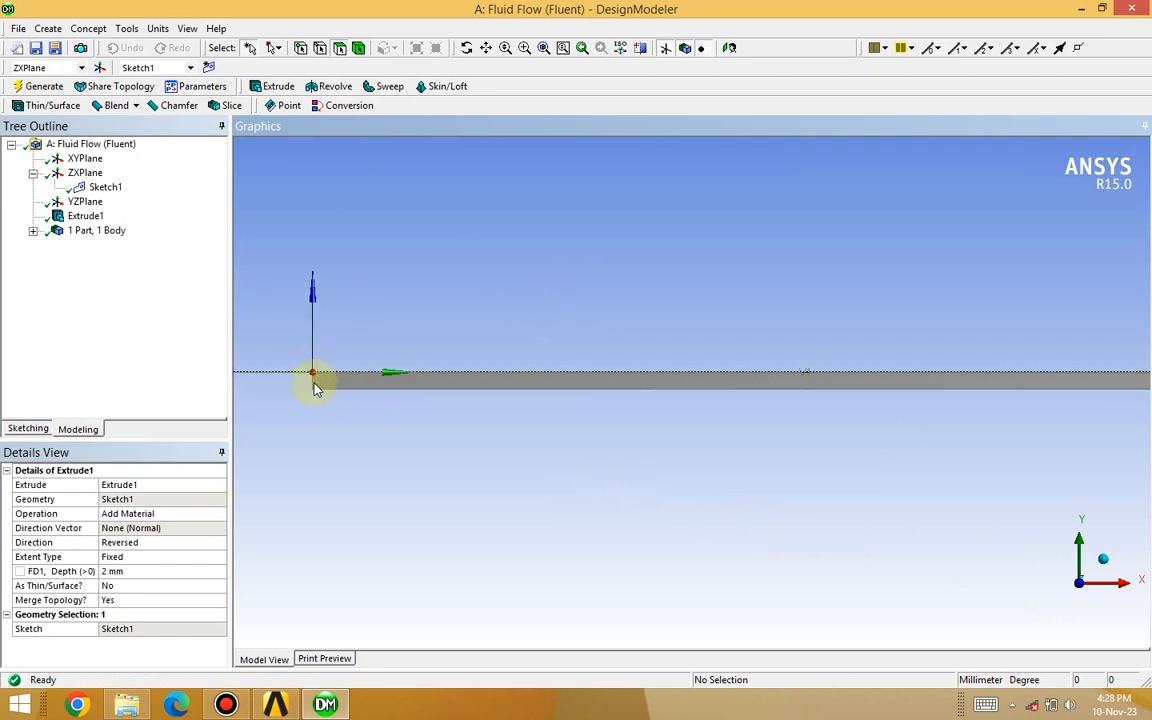
click(211, 555)
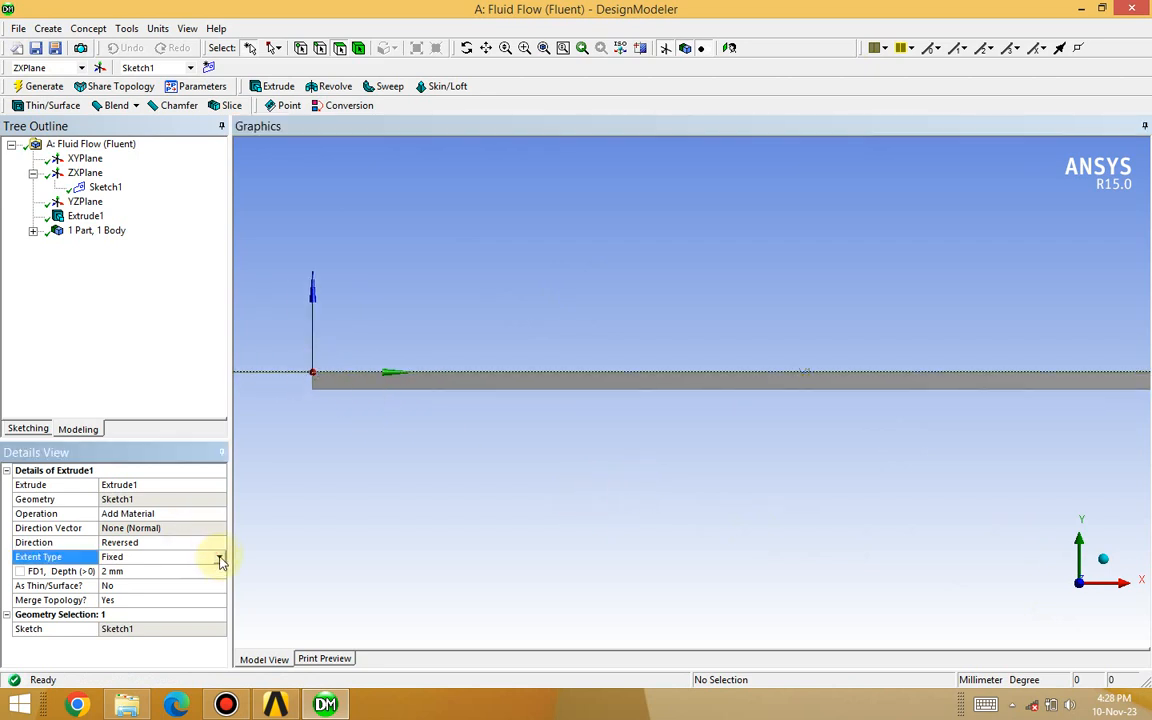
click(221, 542)
click(219, 542)
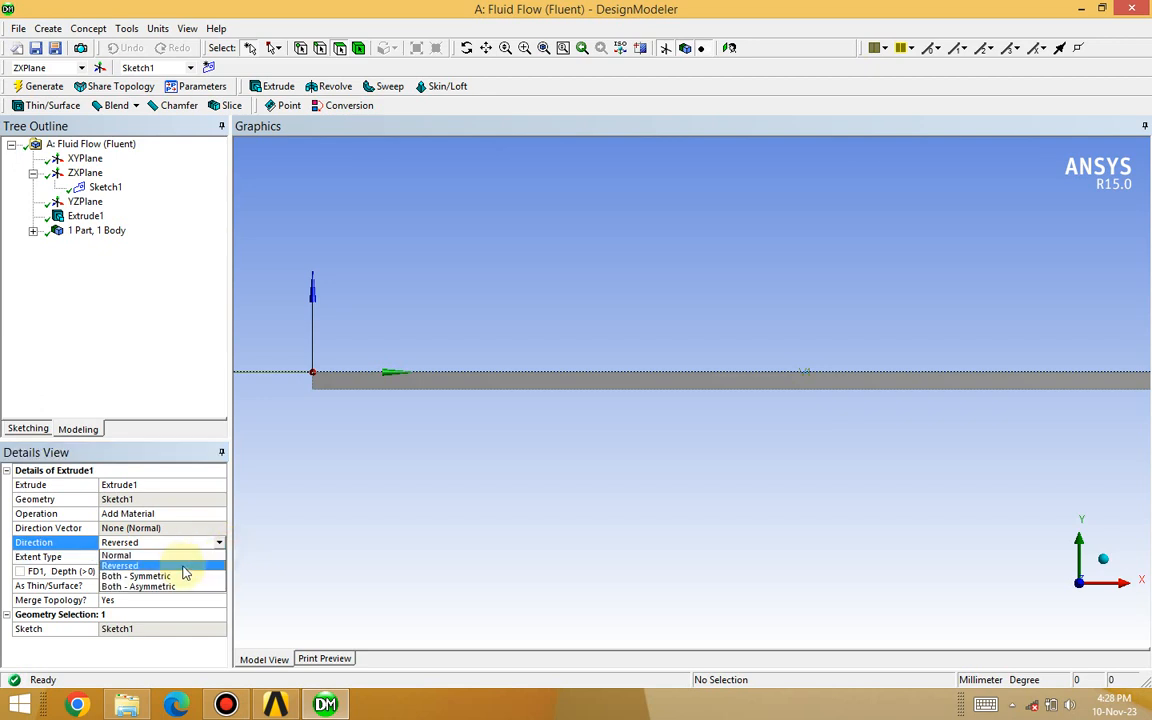
click(185, 555)
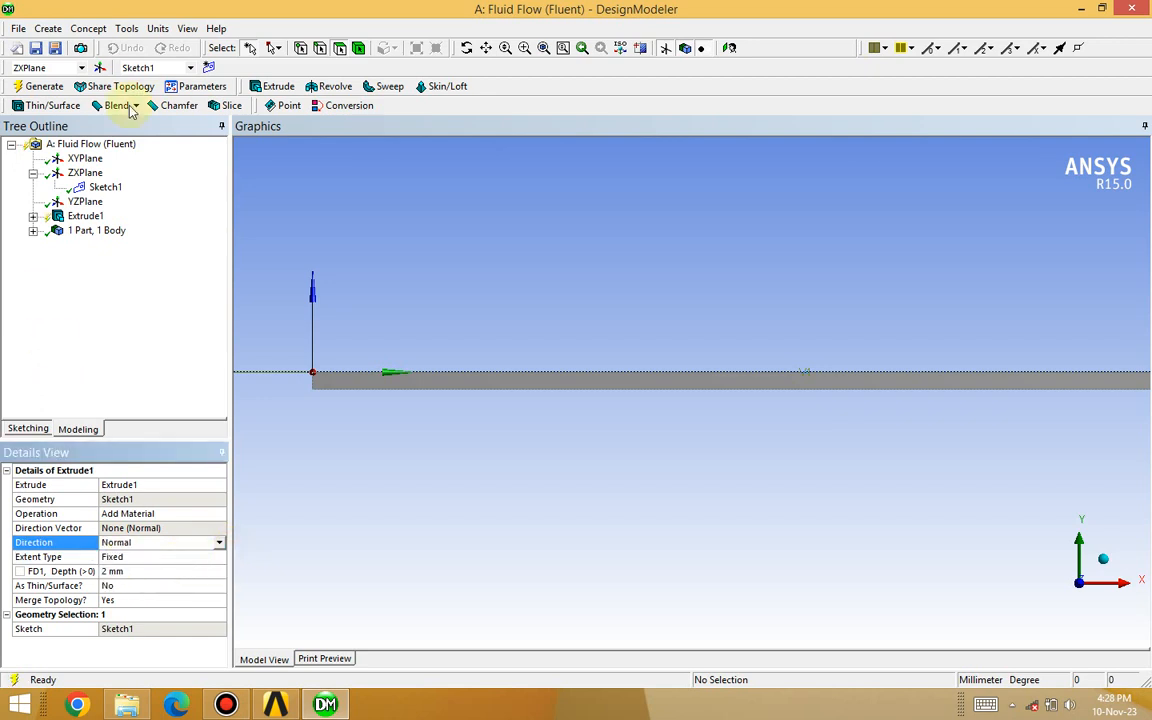
click(45, 86)
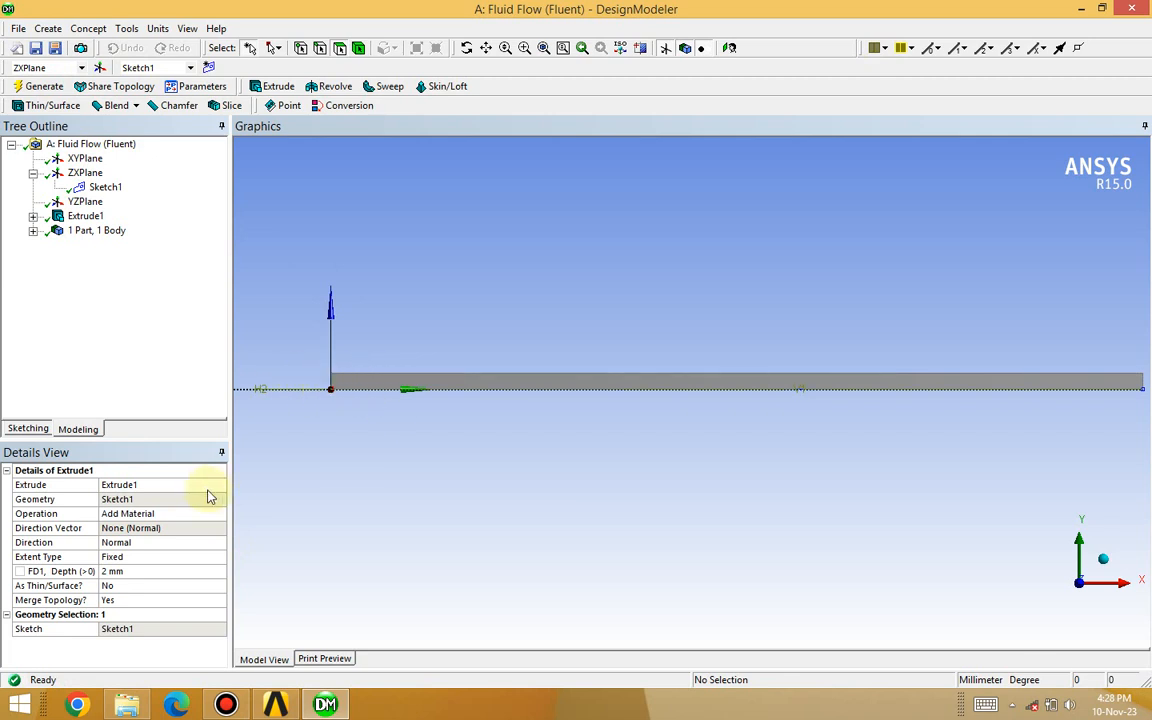
Set the plate's extrusion direction back to Reversed, regenerate it and return to the isometric view.
click(170, 545)
click(219, 542)
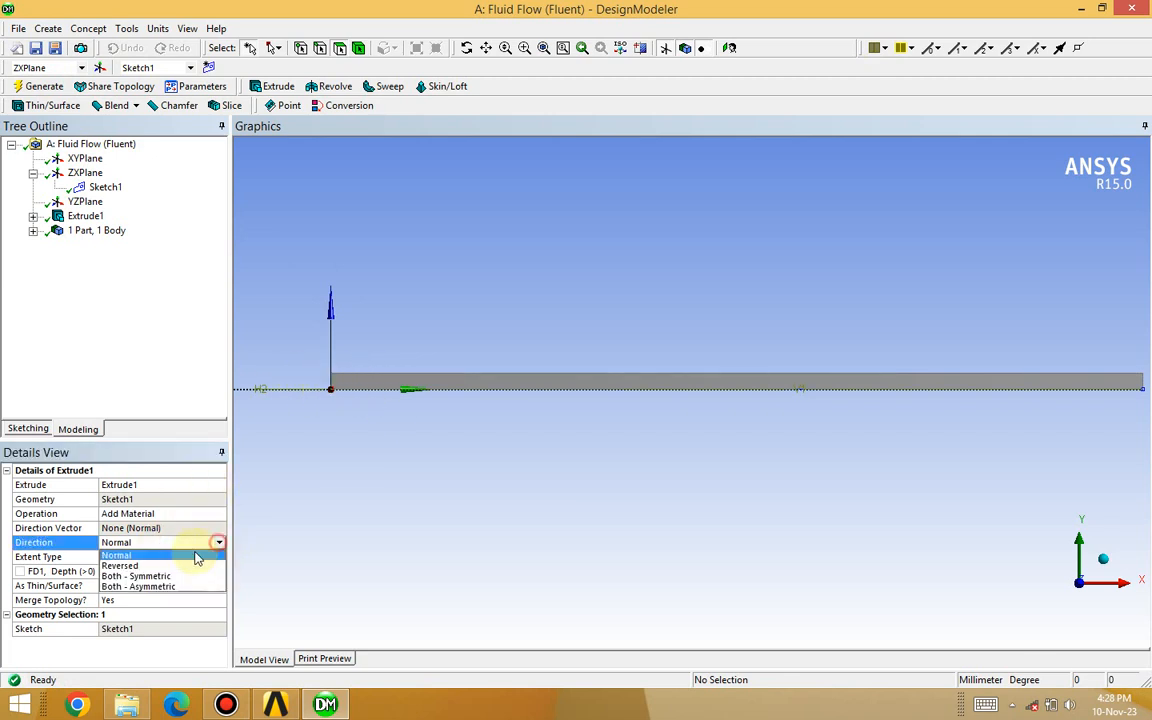
click(149, 567)
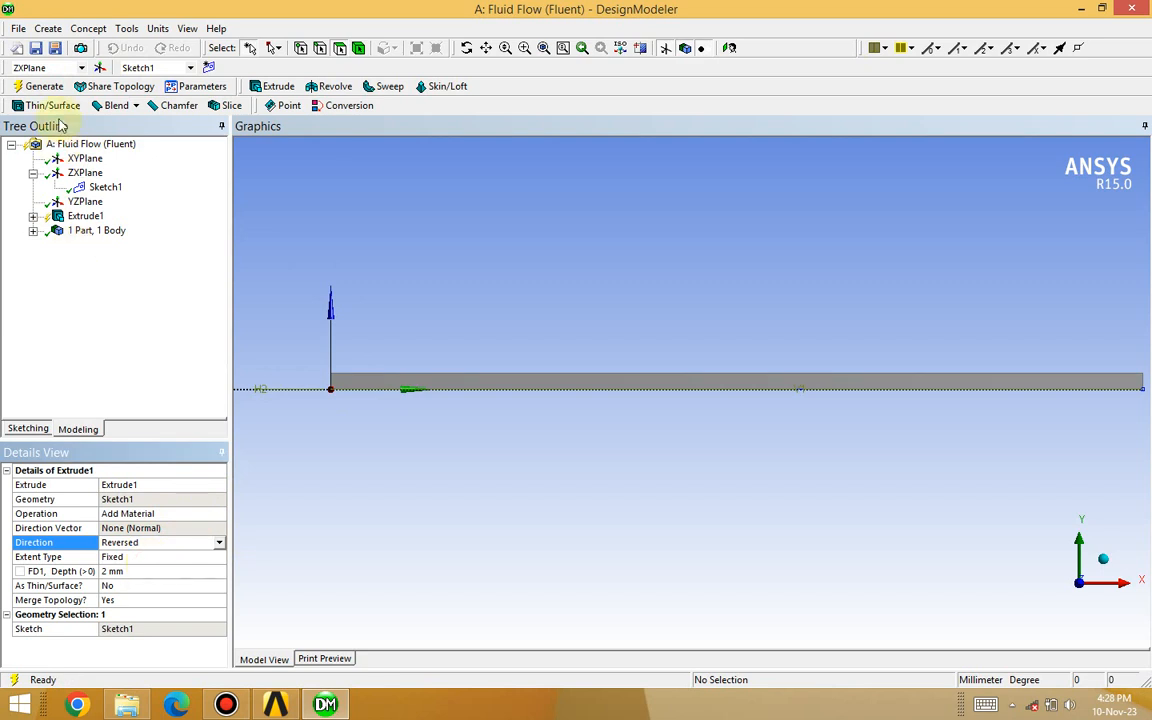
click(52, 85)
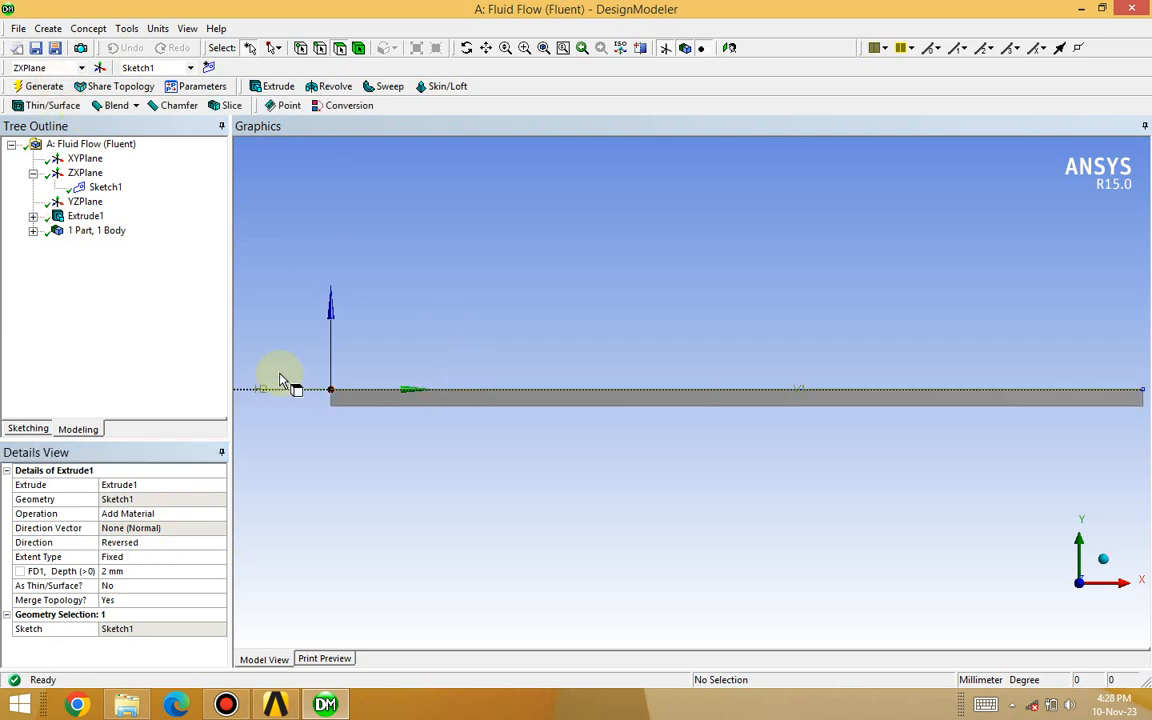
click(1105, 565)
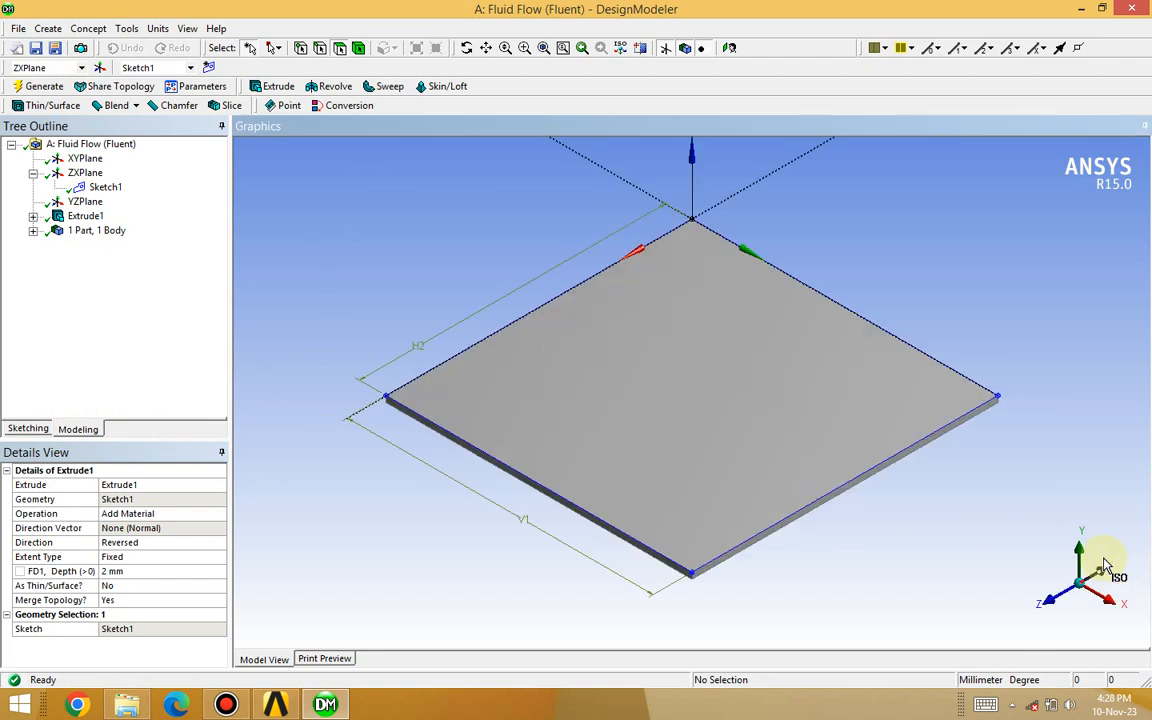
Create a second sketch on the ZXPlane, facing the plane, and open it for drawing.
click(86, 174)
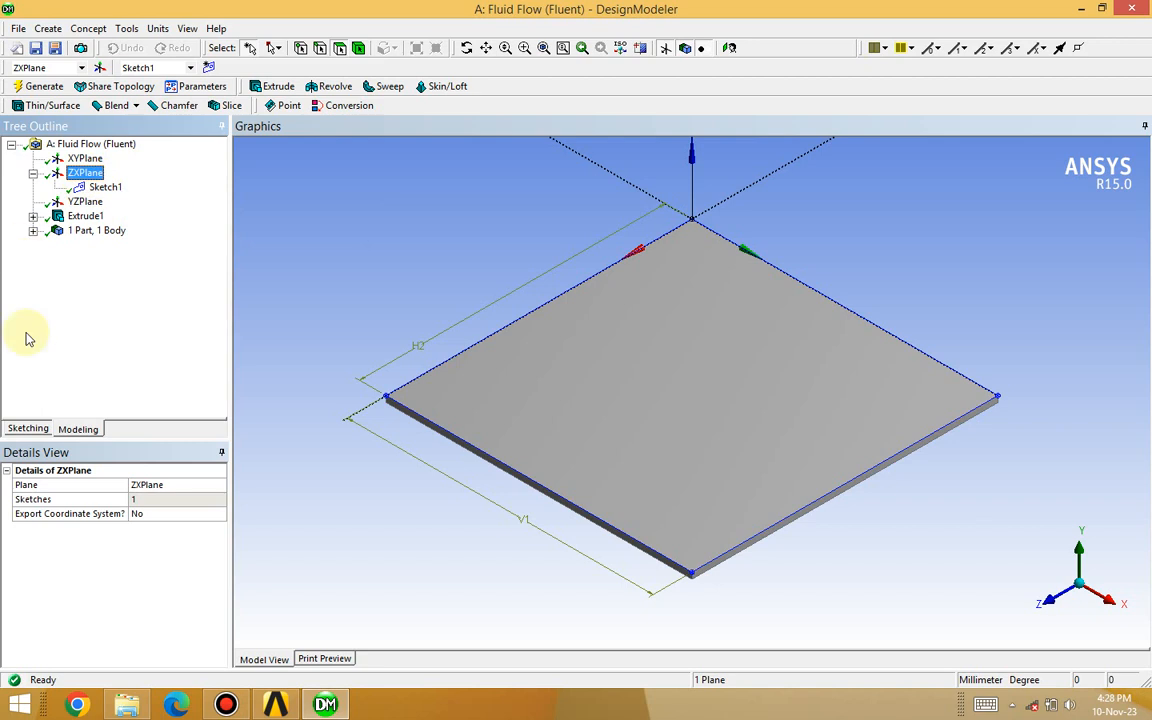
click(29, 429)
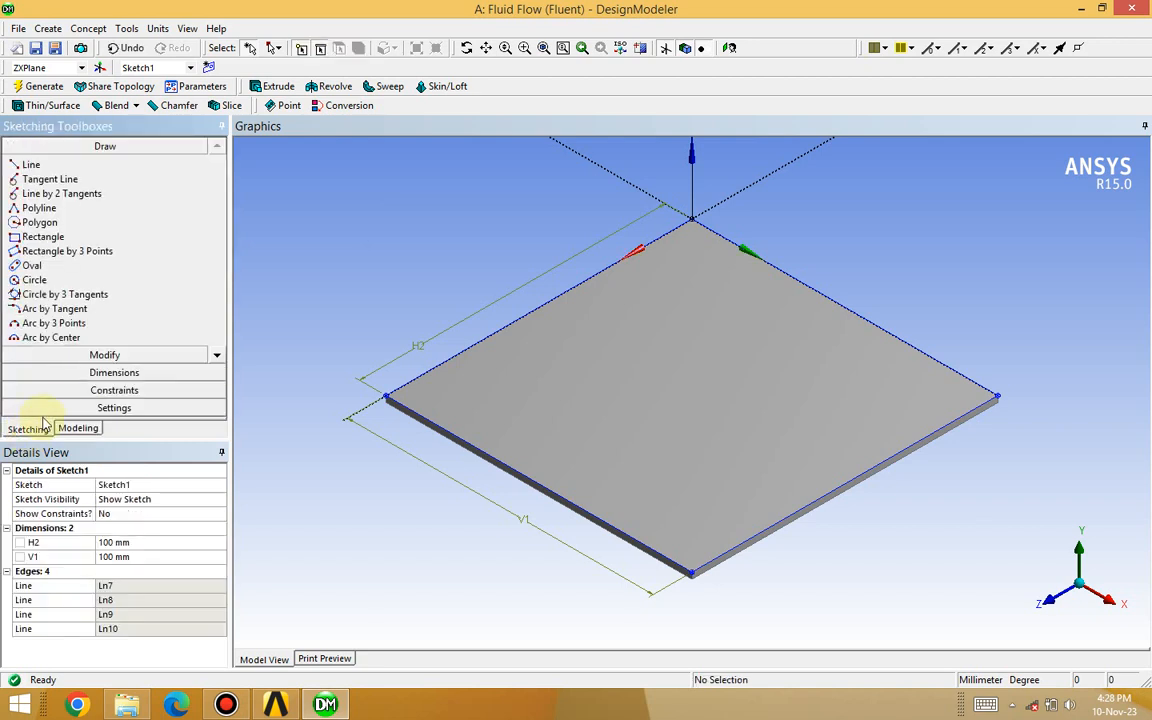
click(731, 48)
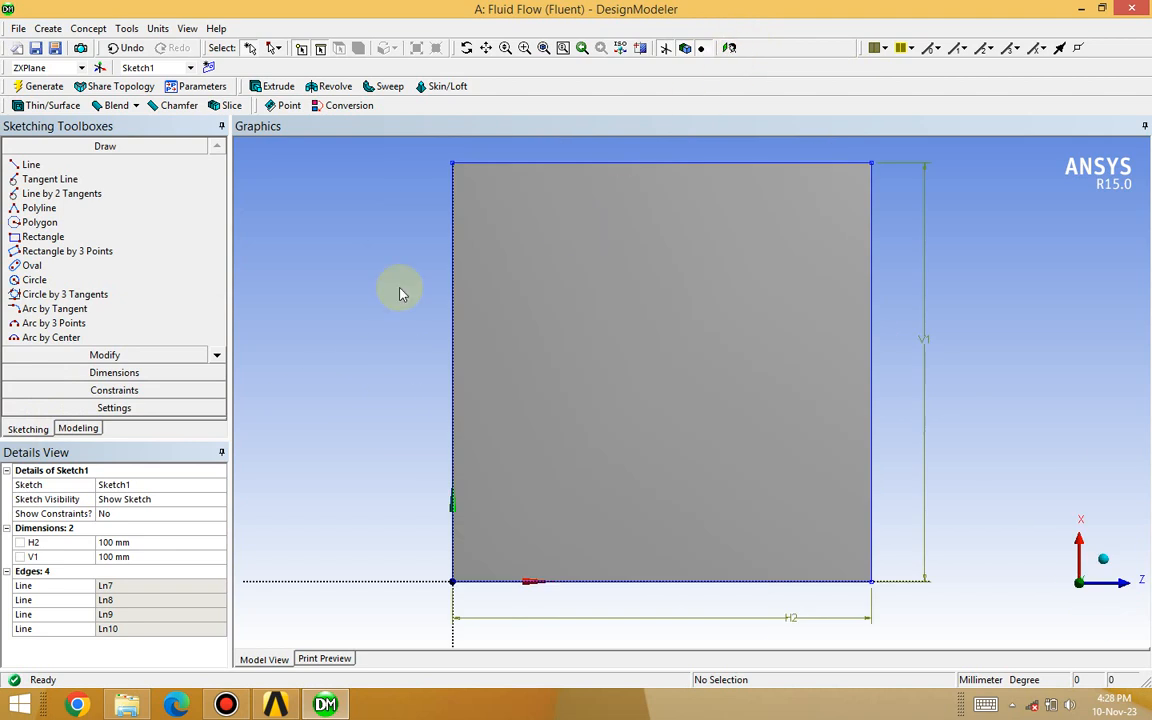
click(84, 430)
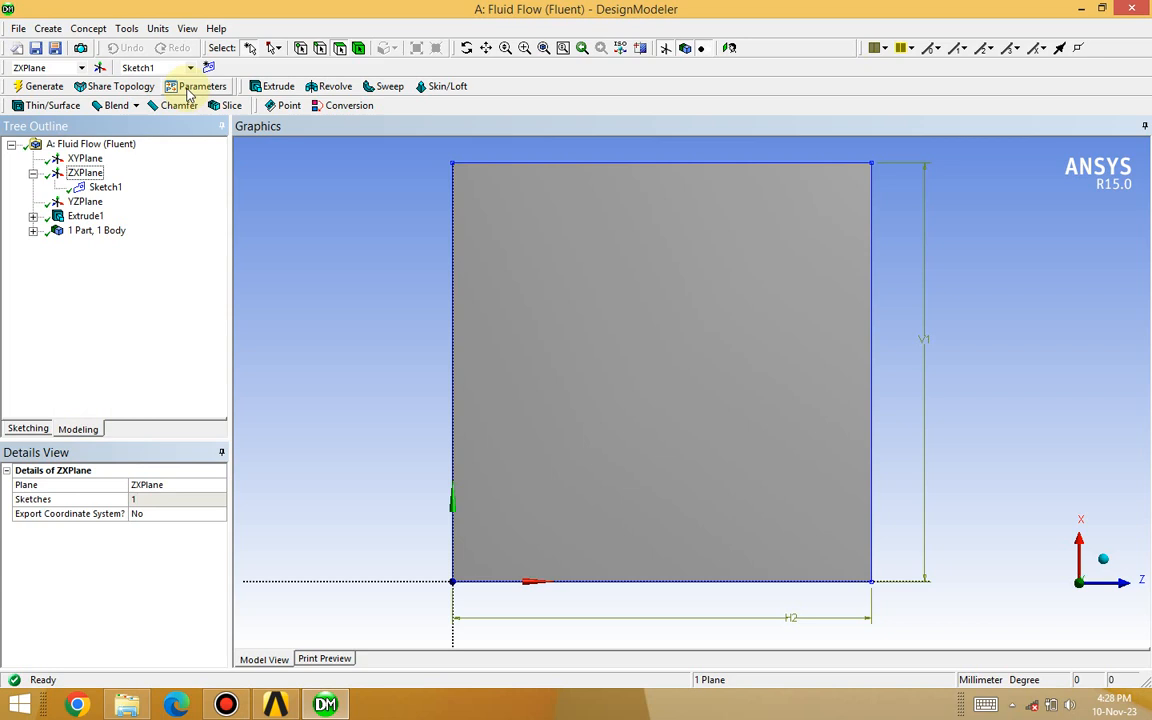
click(209, 66)
click(110, 201)
click(28, 429)
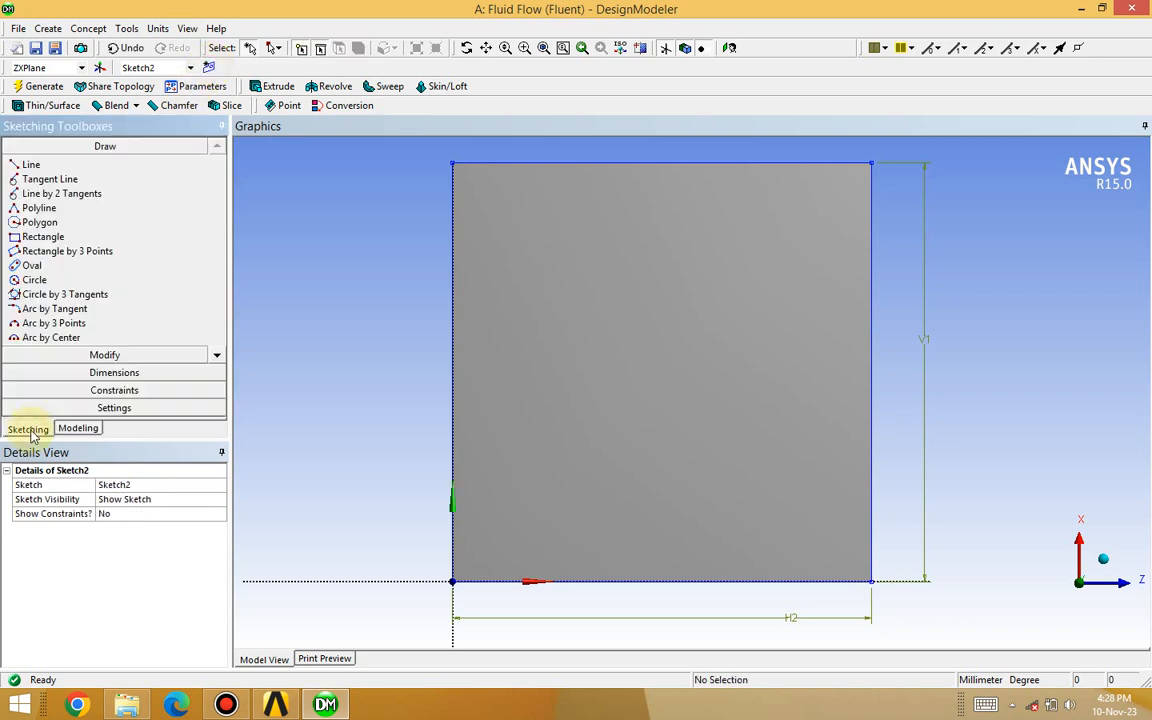
Sketch a circle about 11 mm in diameter near the plate's origin corner, its centre about 12 mm from both adjacent edges.
click(40, 280)
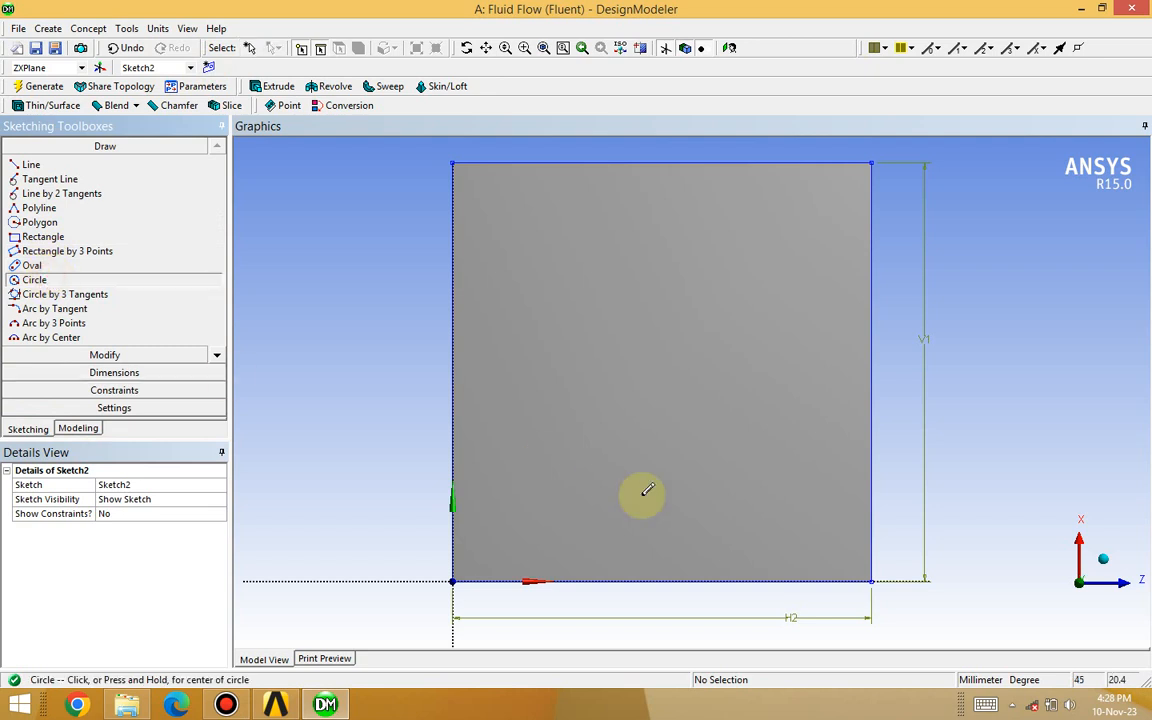
click(504, 529)
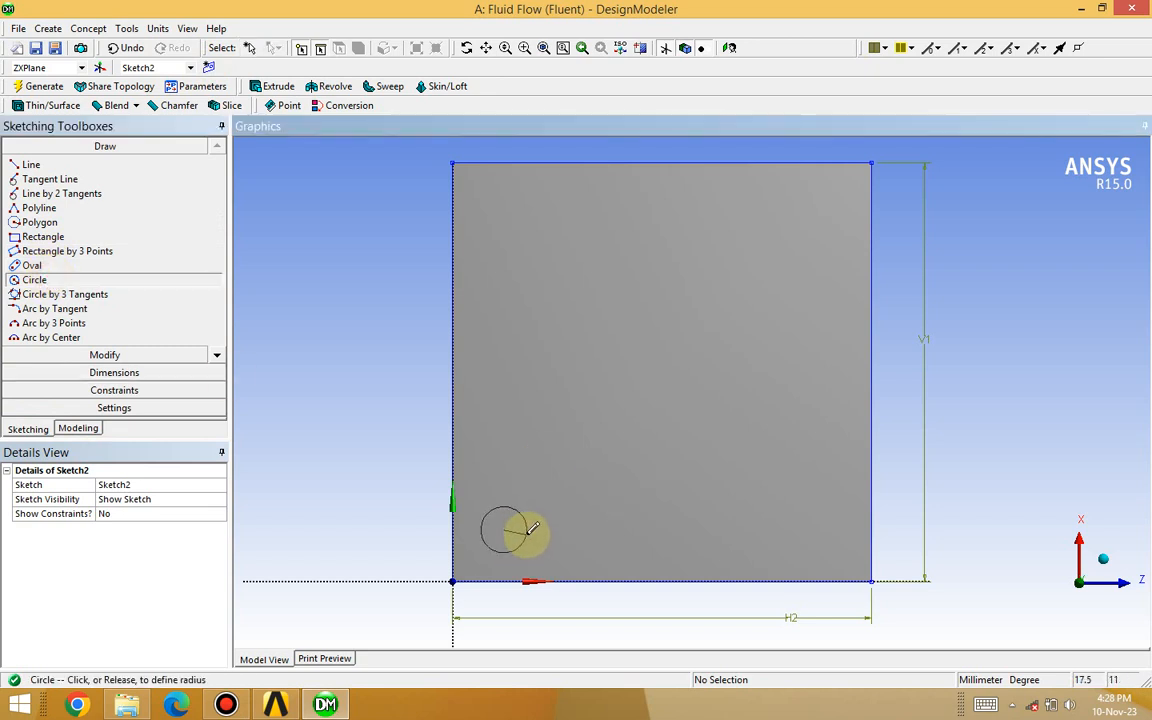
click(528, 529)
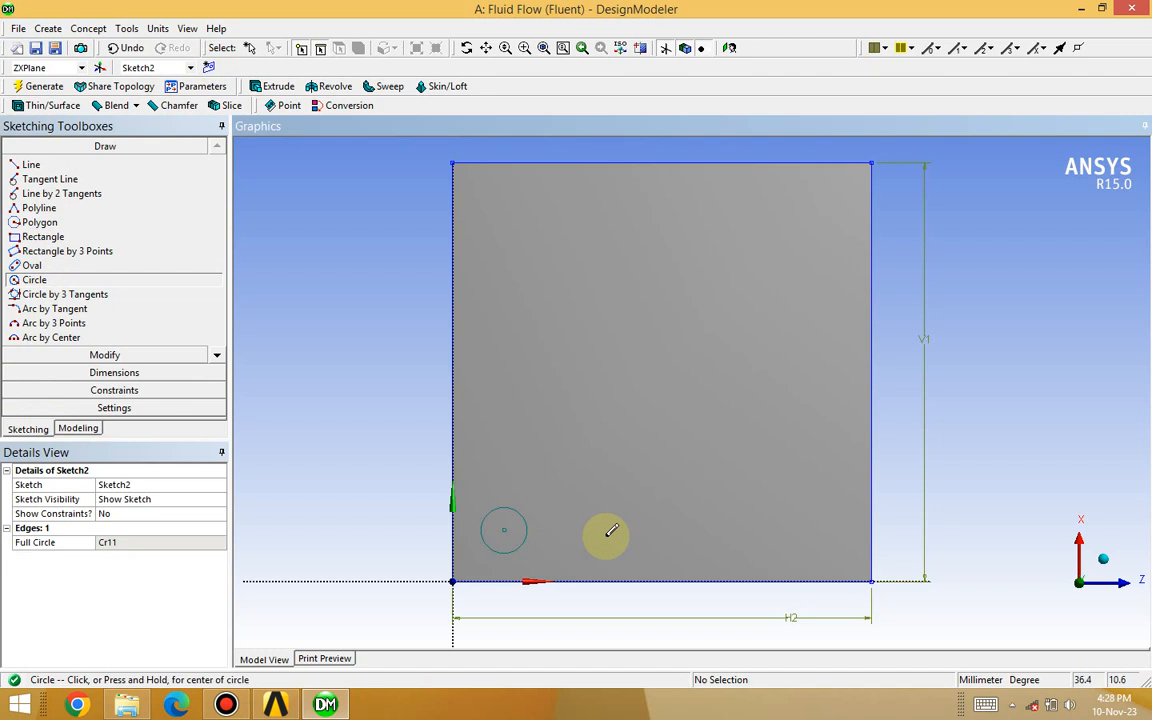
Dimension the circle's diameter and set it to 10 mm.
click(128, 374)
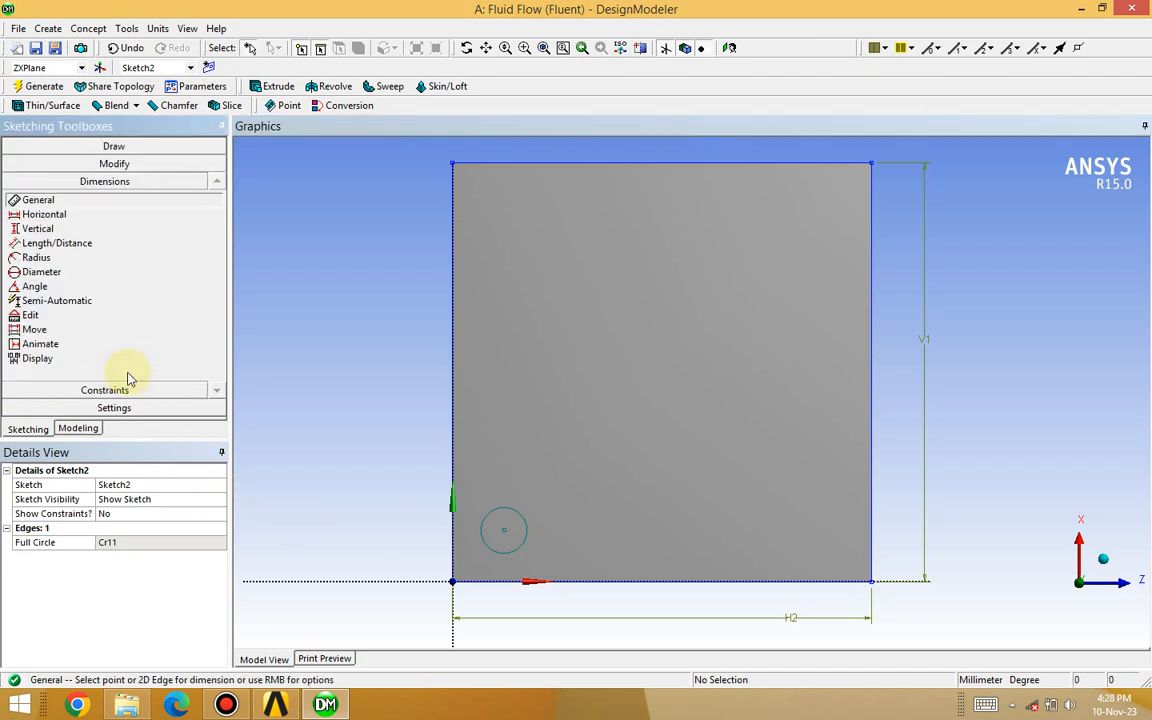
click(45, 271)
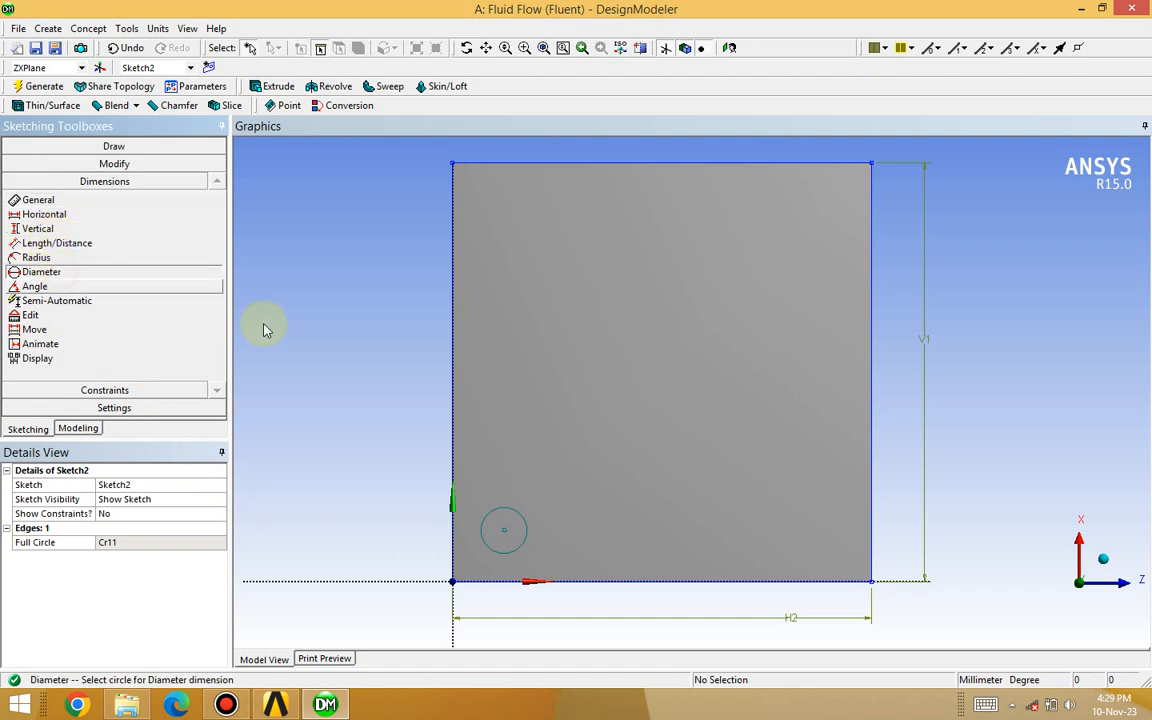
click(522, 524)
click(541, 502)
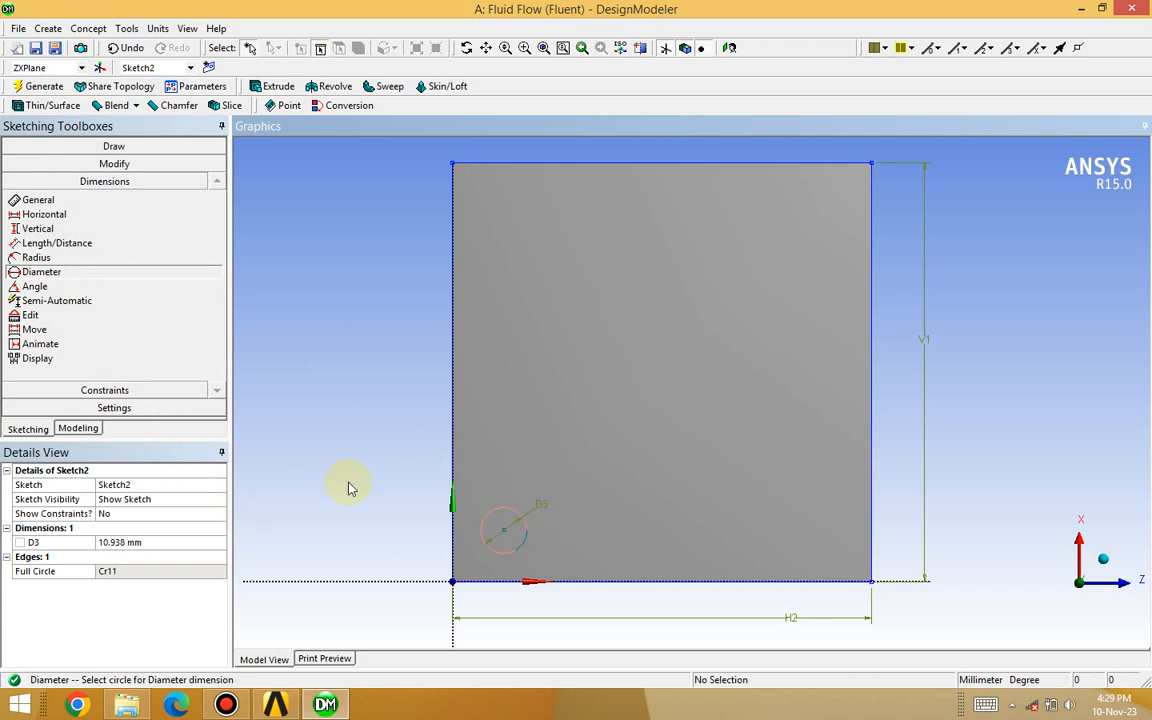
click(138, 542)
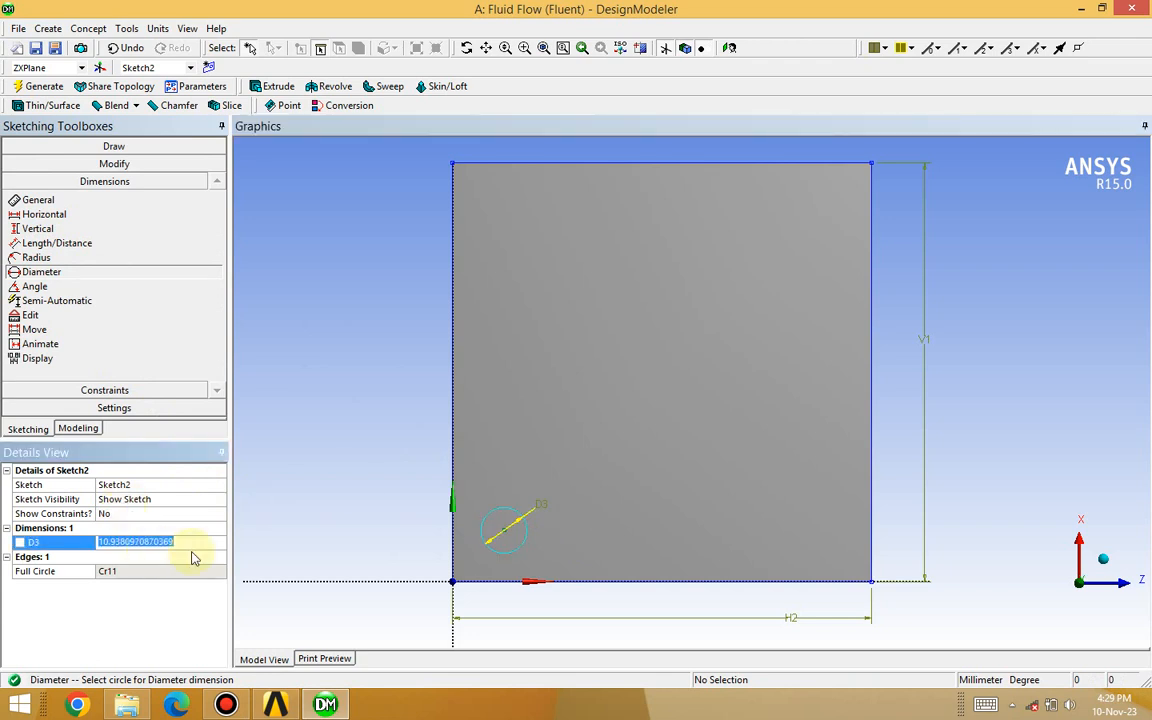
text(10)
key(Return)
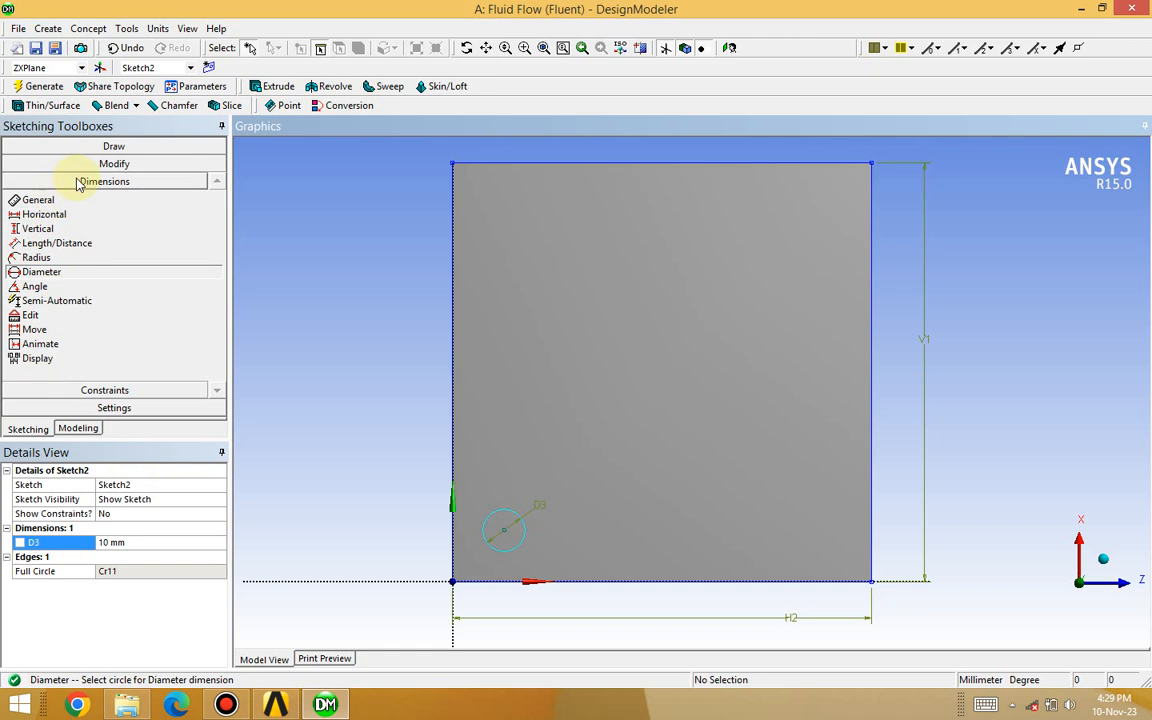
Try a general dimension between the circle's centre and the plate's vertical edge through the origin, and delete it.
click(50, 200)
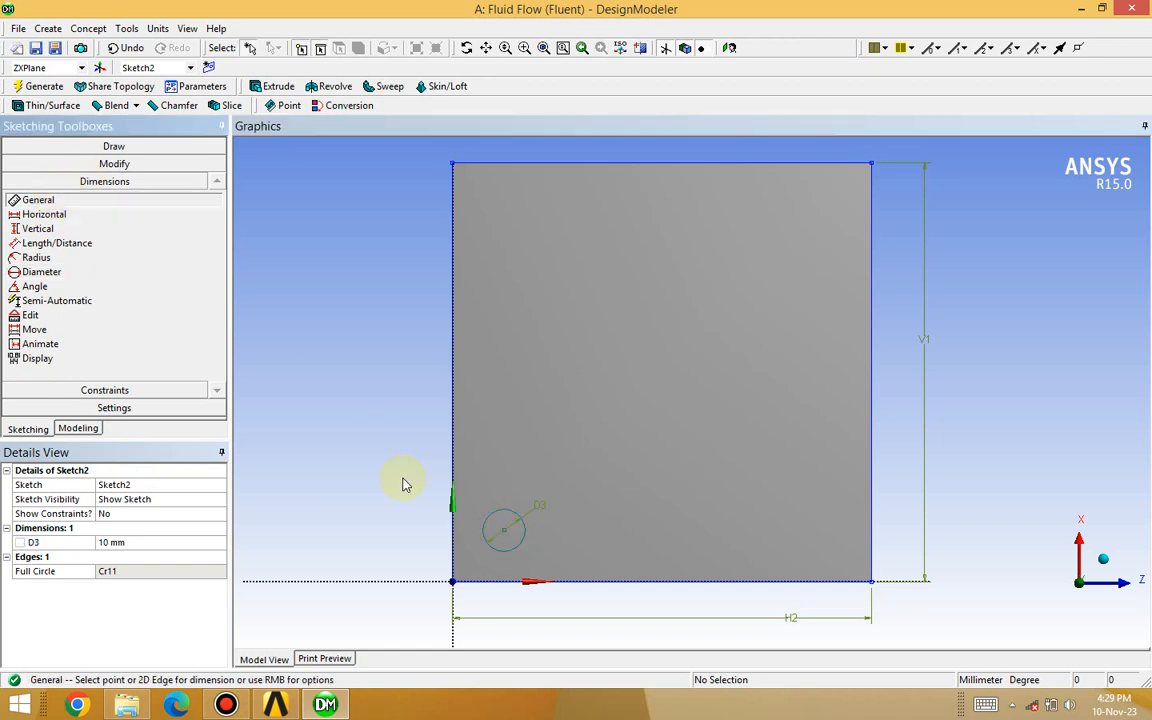
click(497, 538)
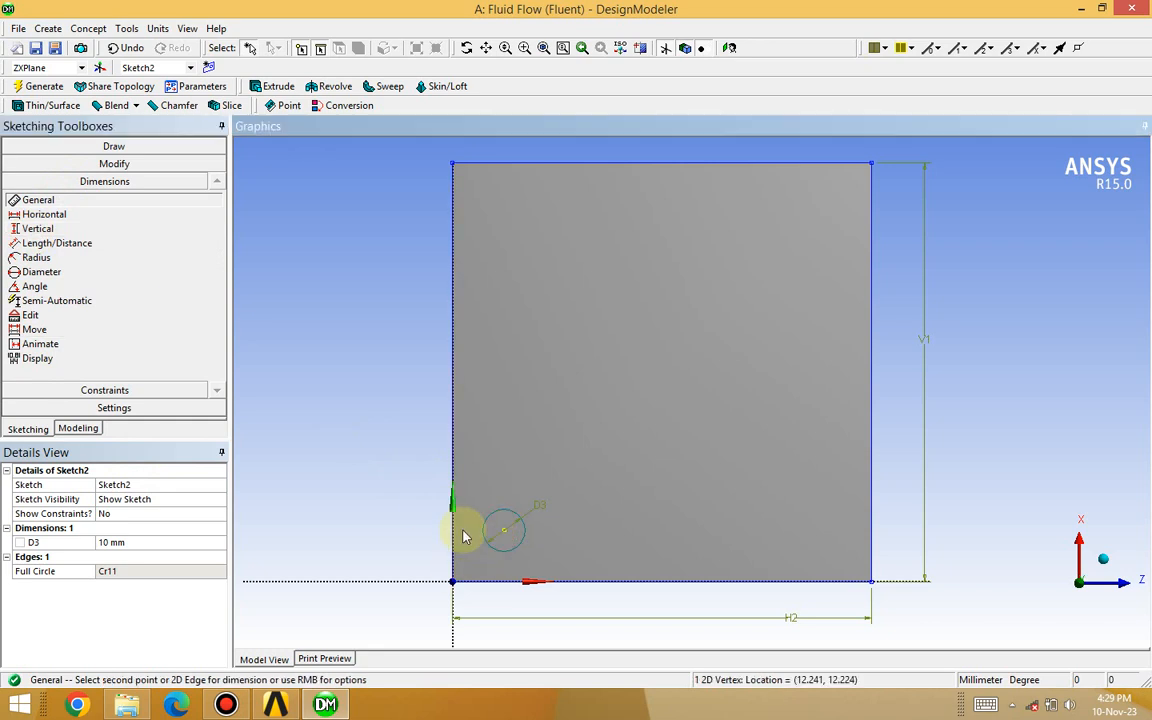
click(456, 533)
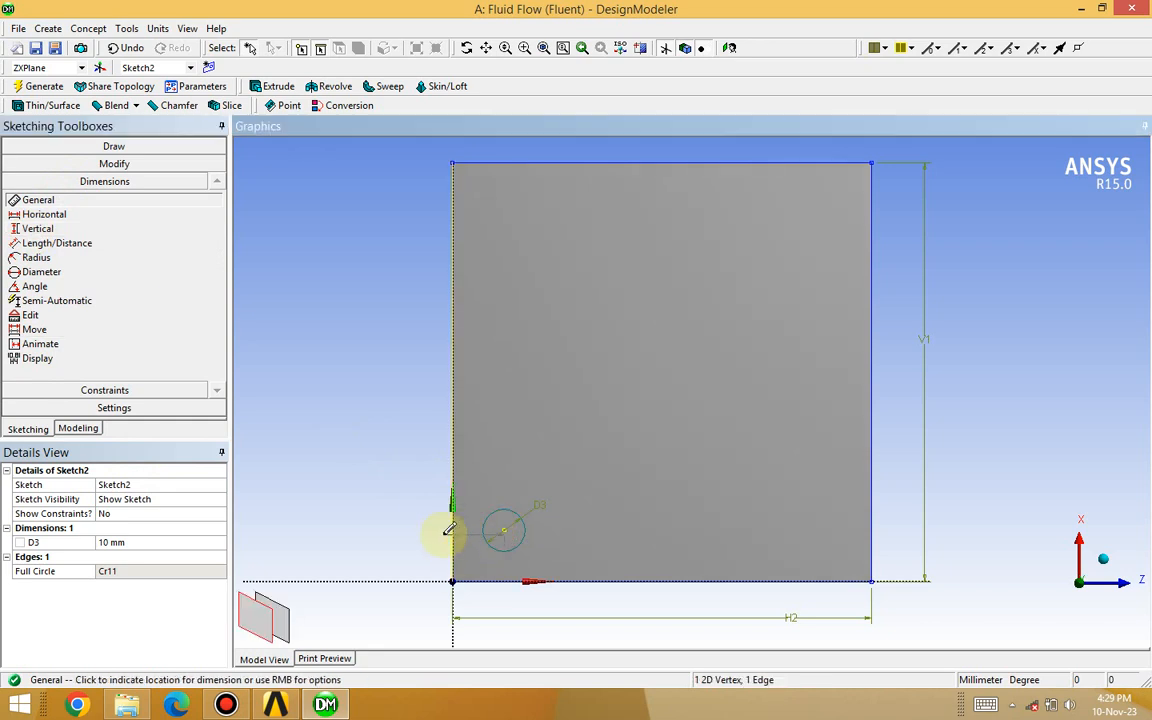
click(430, 528)
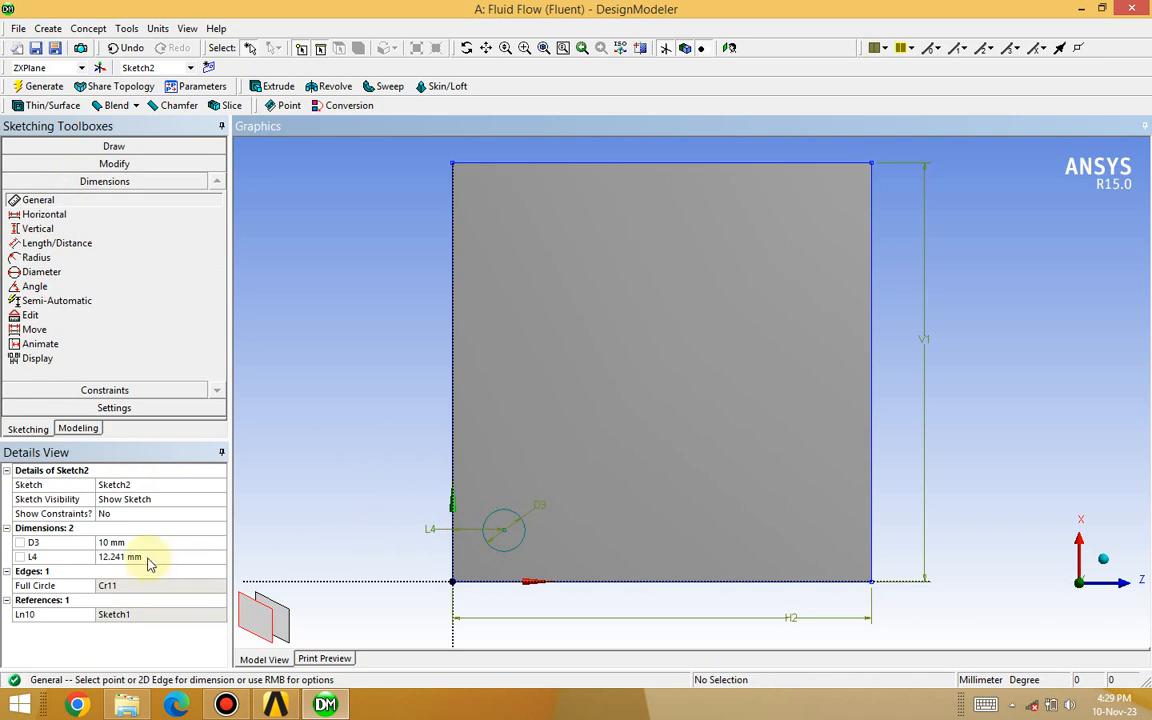
click(80, 557)
right_click(95, 556)
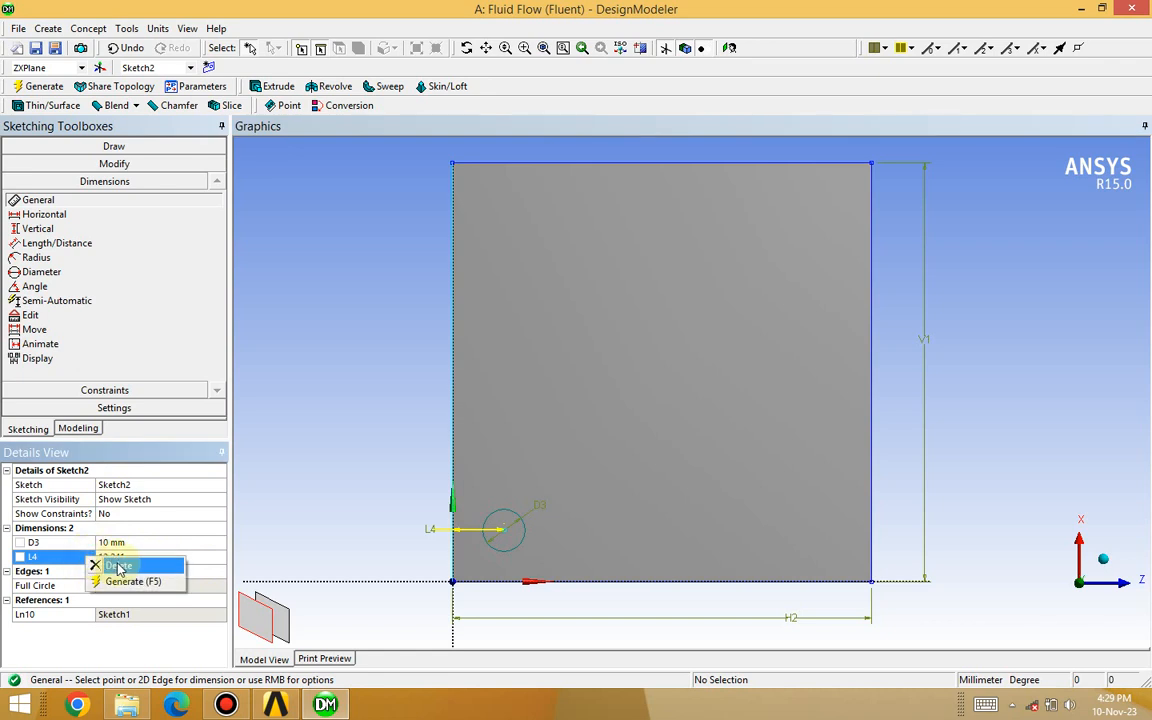
click(117, 566)
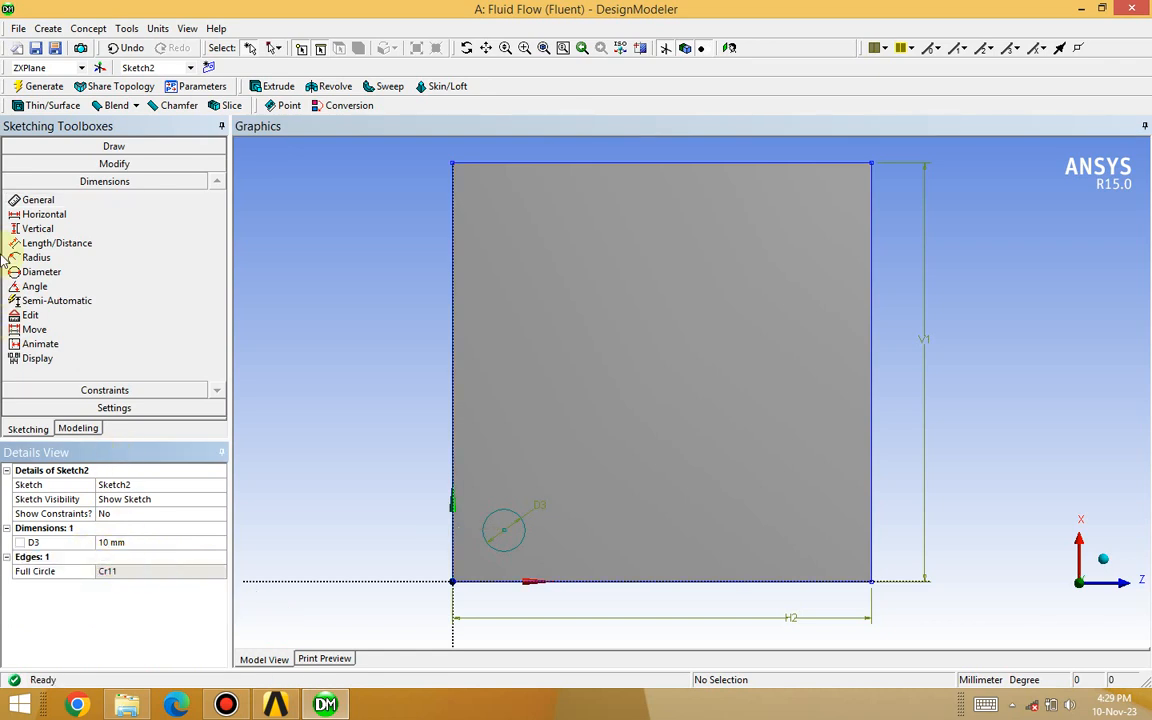
Add a horizontal dimension from the circle's centre to the plate's vertical edge through the origin and set it to 10 mm.
click(58, 215)
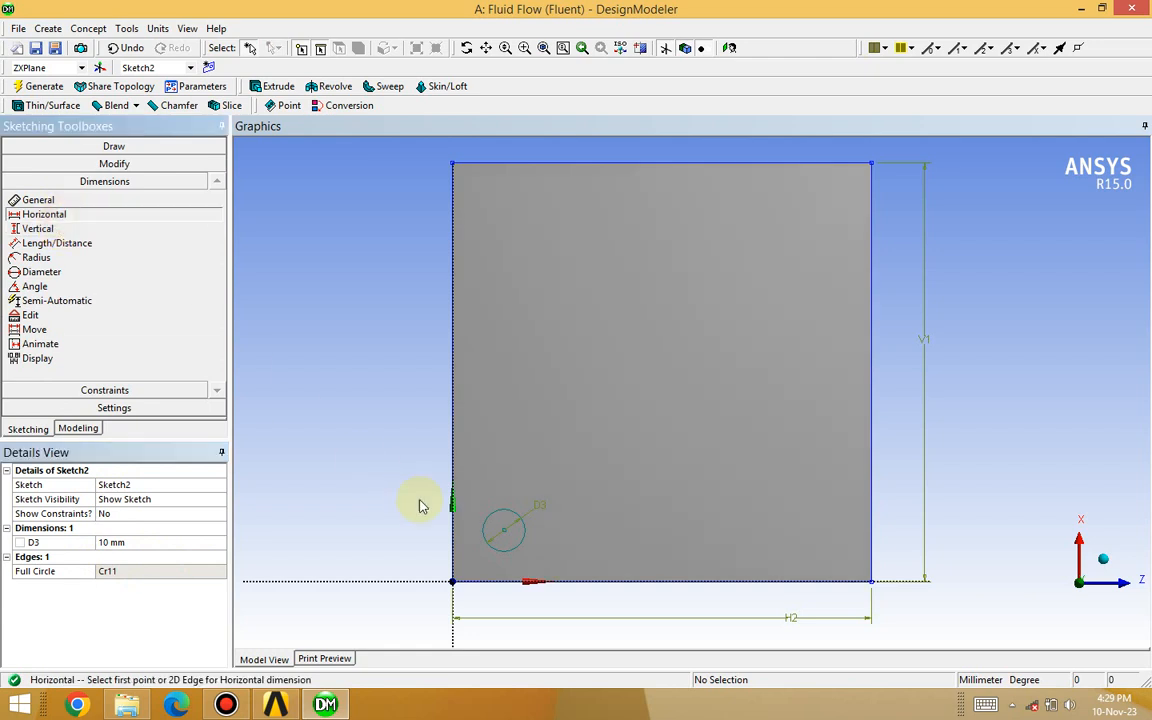
click(505, 534)
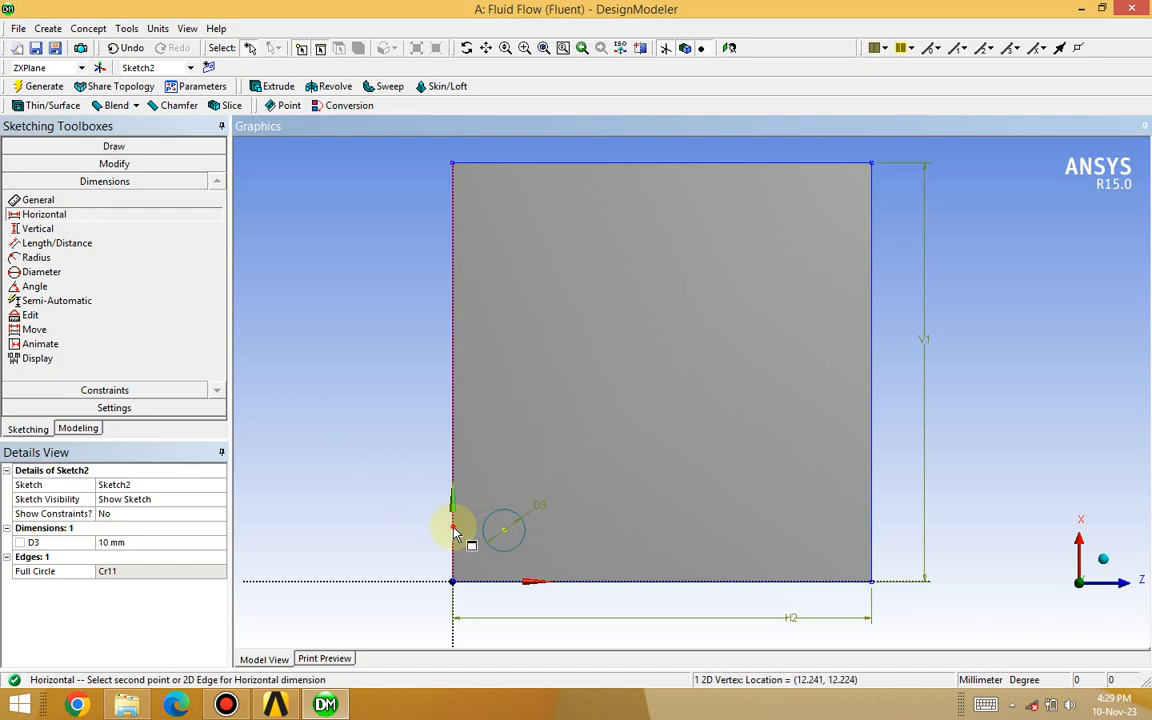
click(455, 533)
click(418, 530)
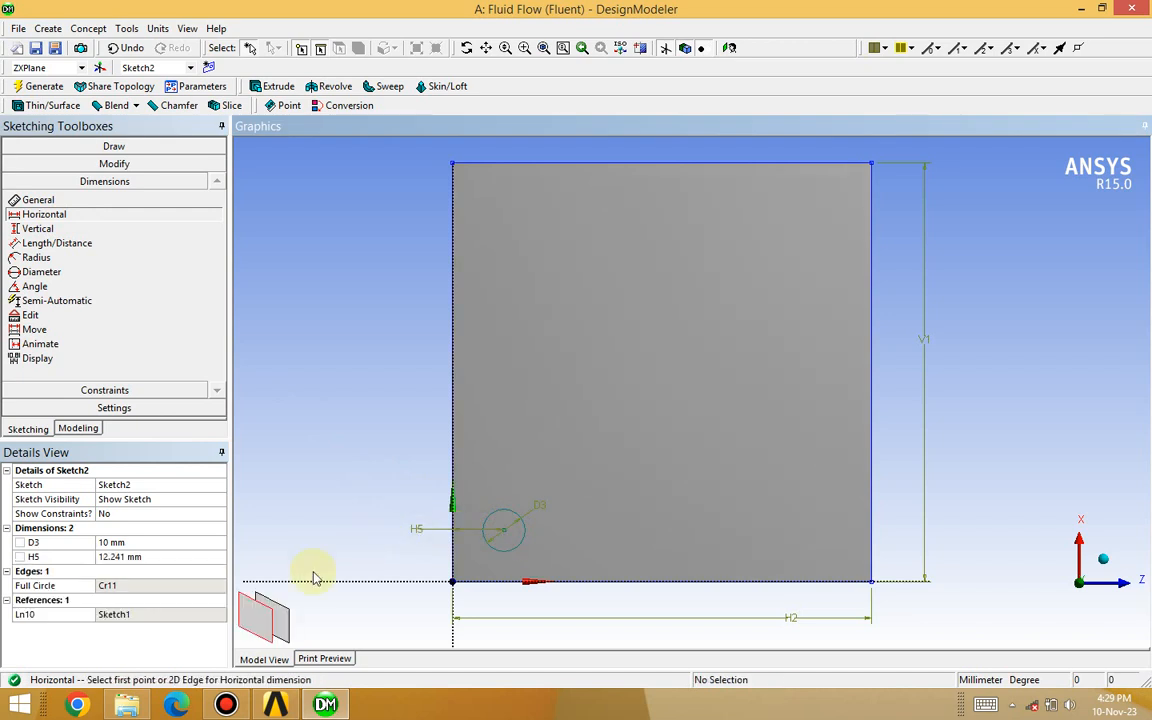
click(148, 557)
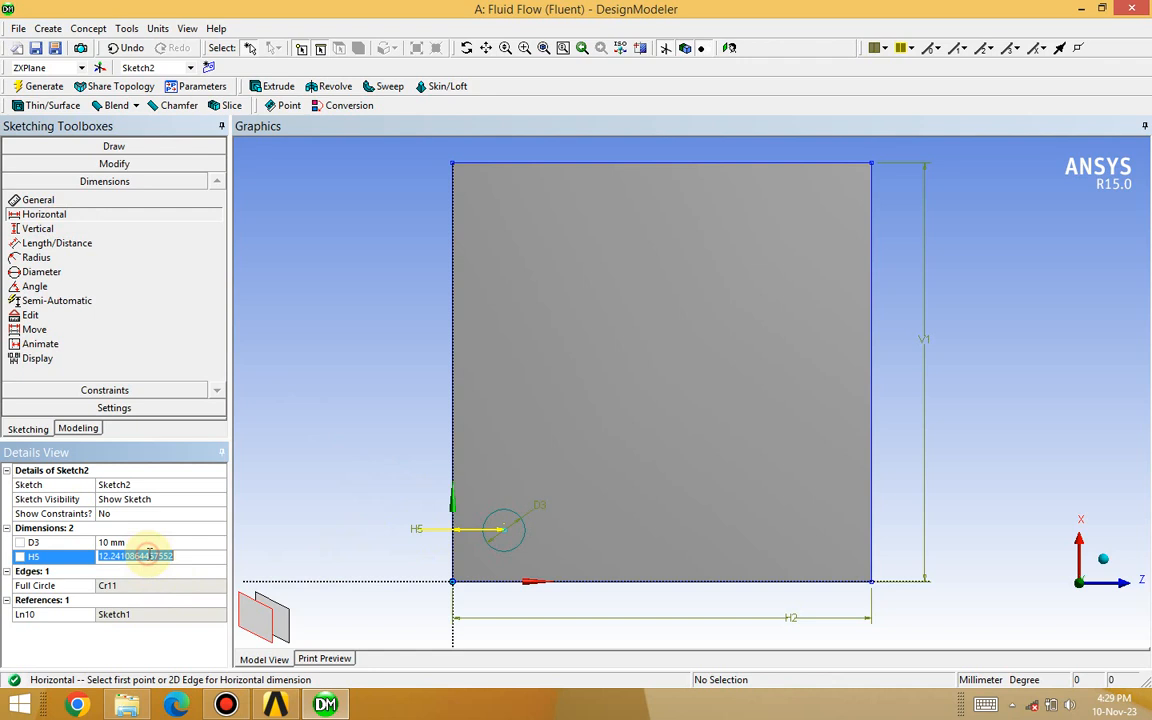
text(10)
key(Return)
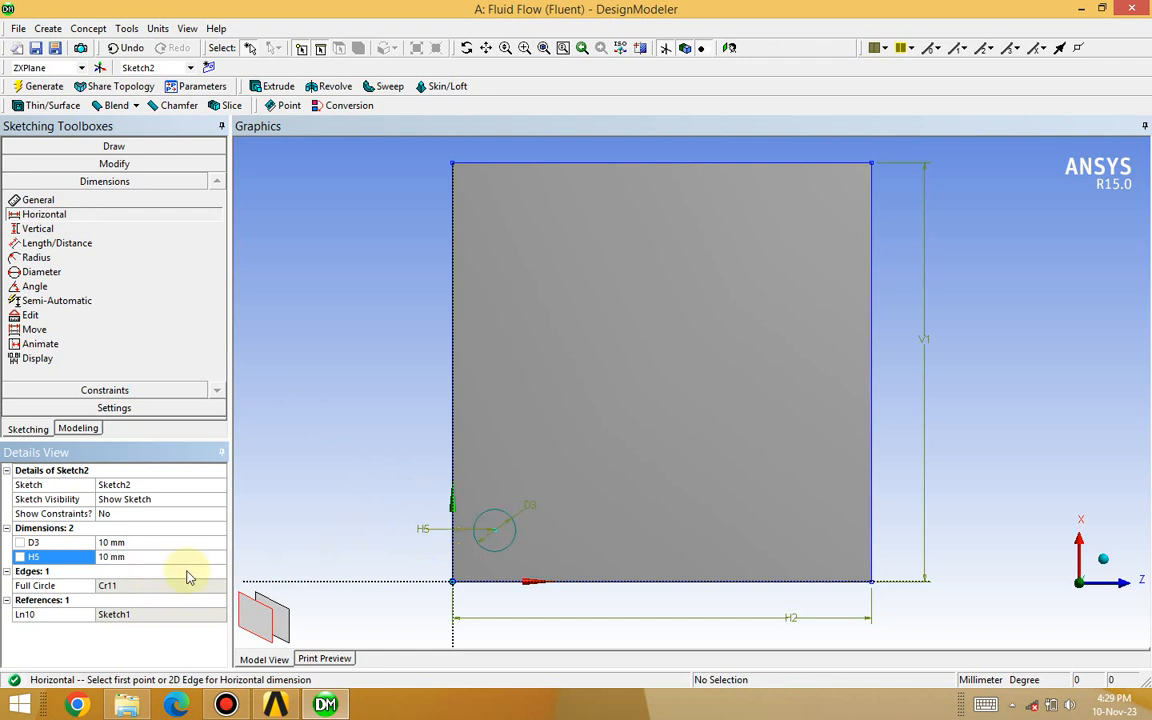
Add a vertical dimension from the circle's centre to the plate's horizontal edge through the origin and set it to 10 mm.
click(50, 228)
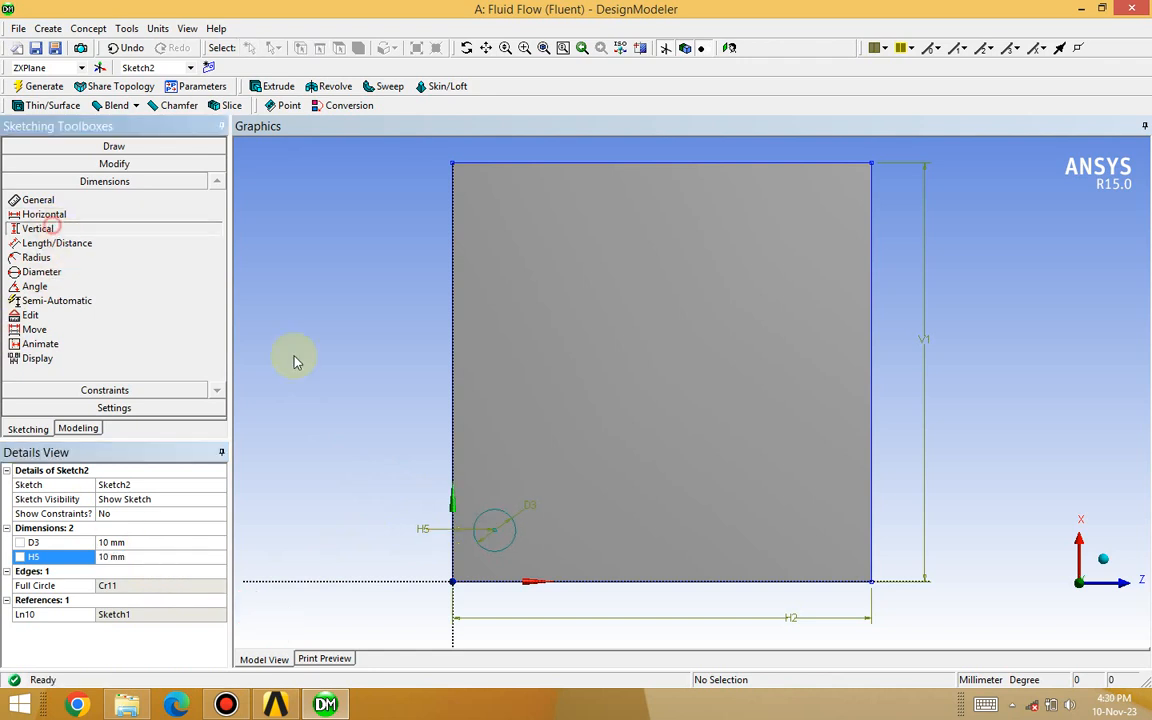
click(493, 531)
click(492, 582)
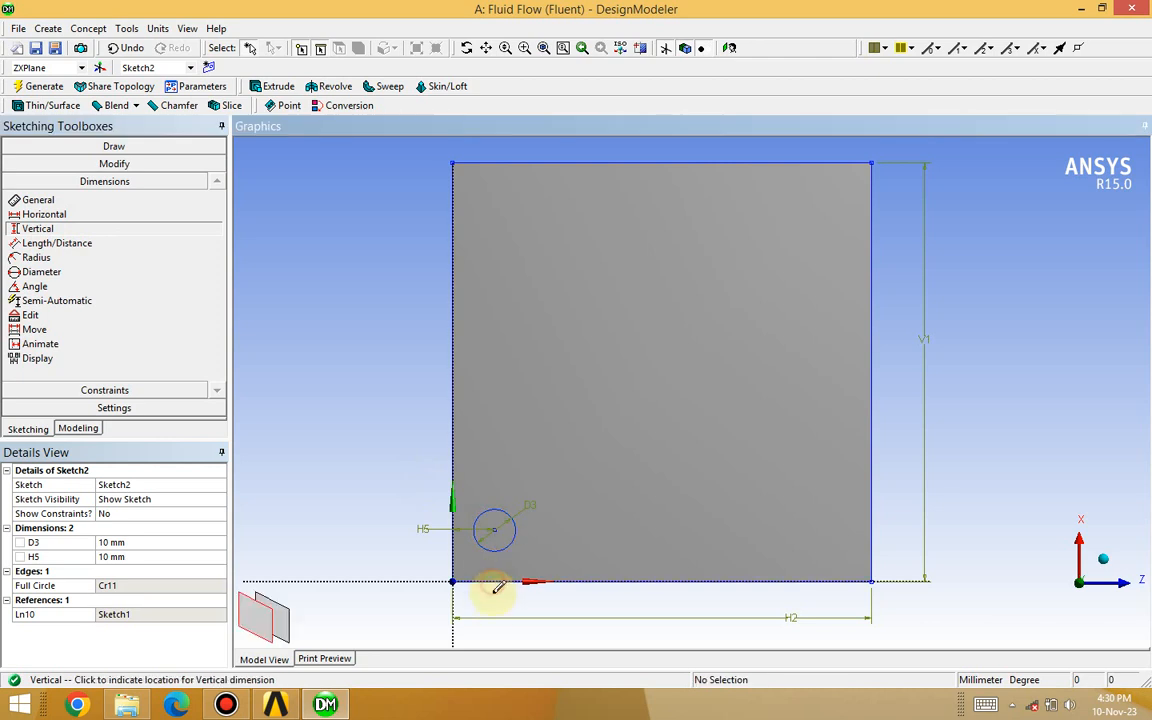
click(494, 609)
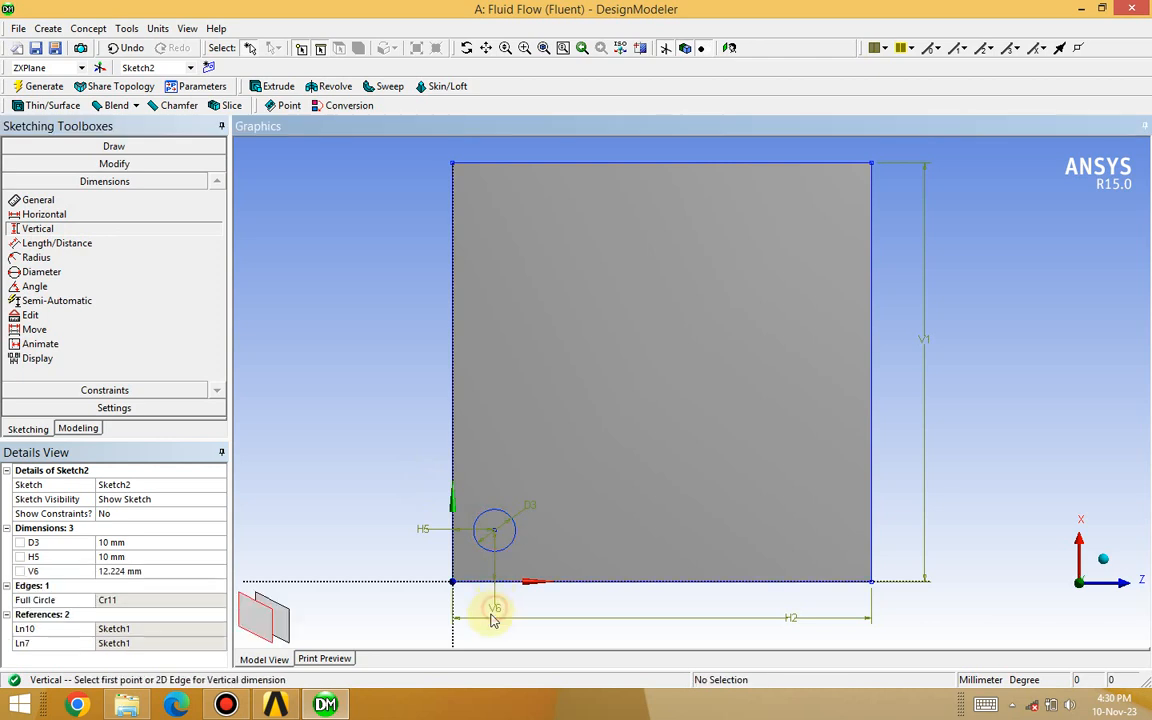
click(124, 575)
text(10)
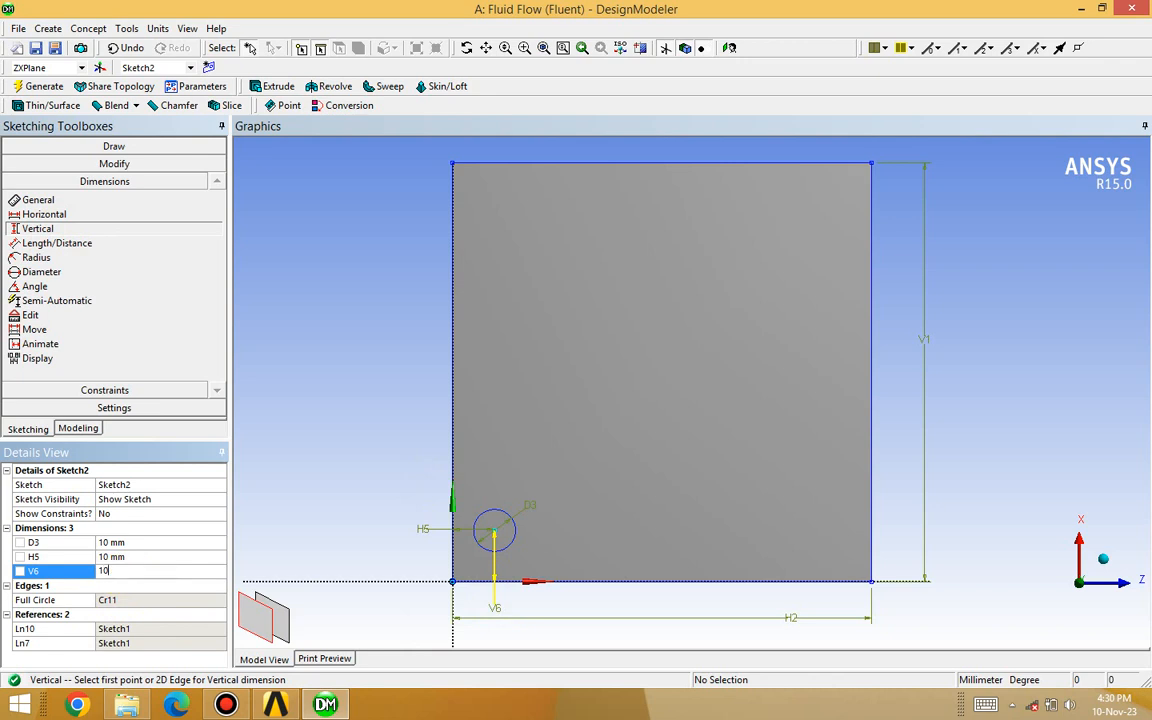
key(Return)
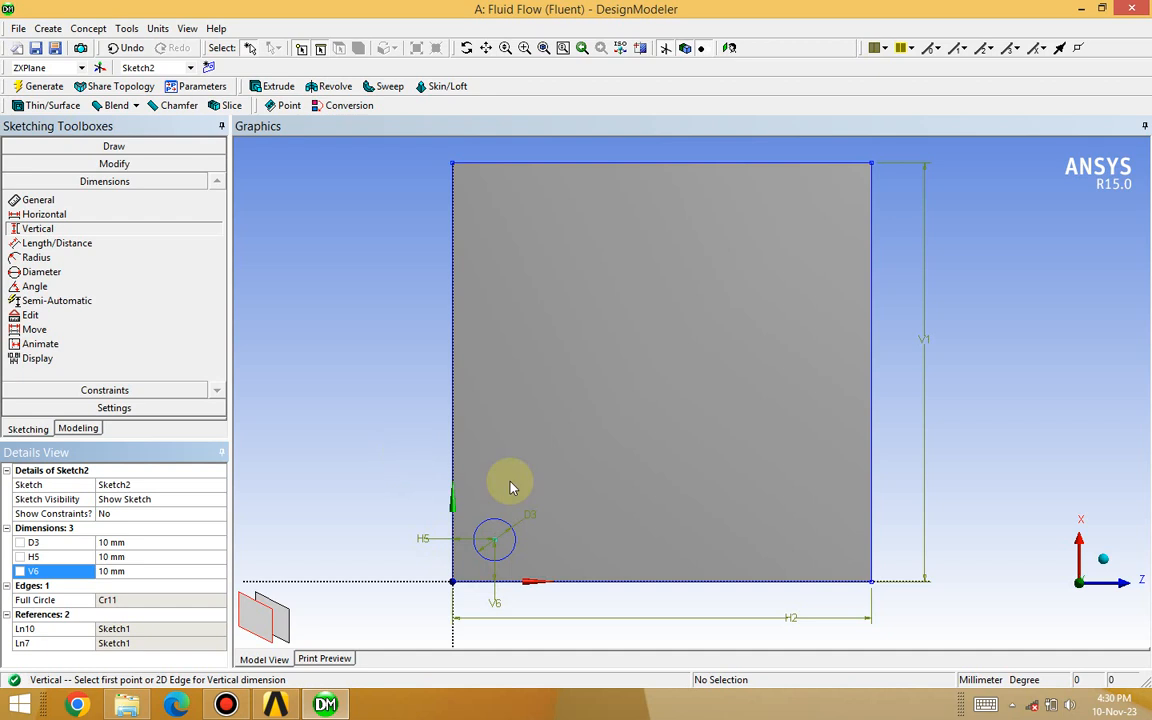
Extrude the circle sketch 60 mm in the normal direction and generate the cylinder.
click(1102, 560)
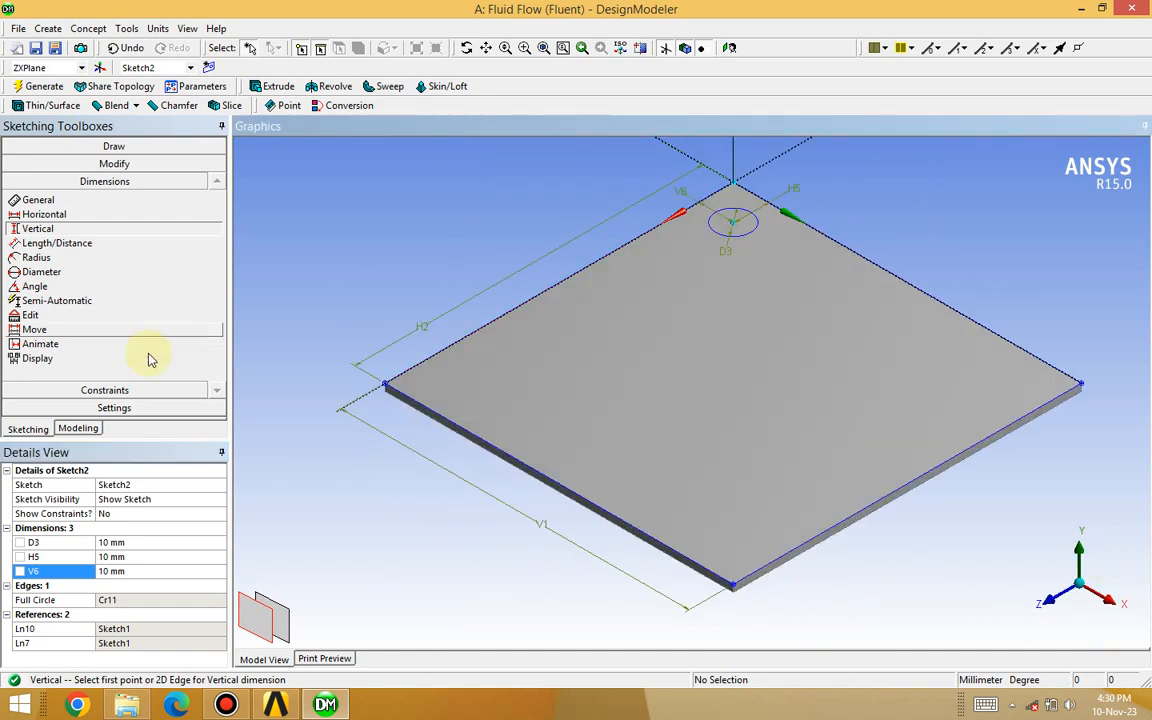
click(86, 429)
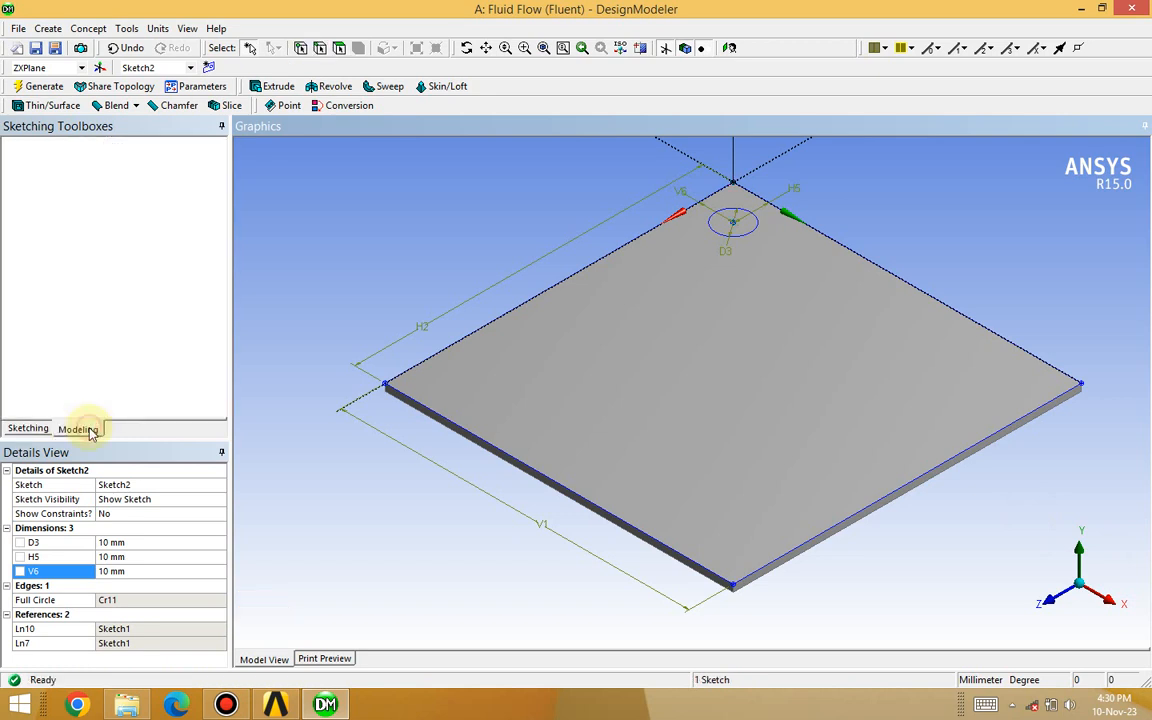
click(270, 87)
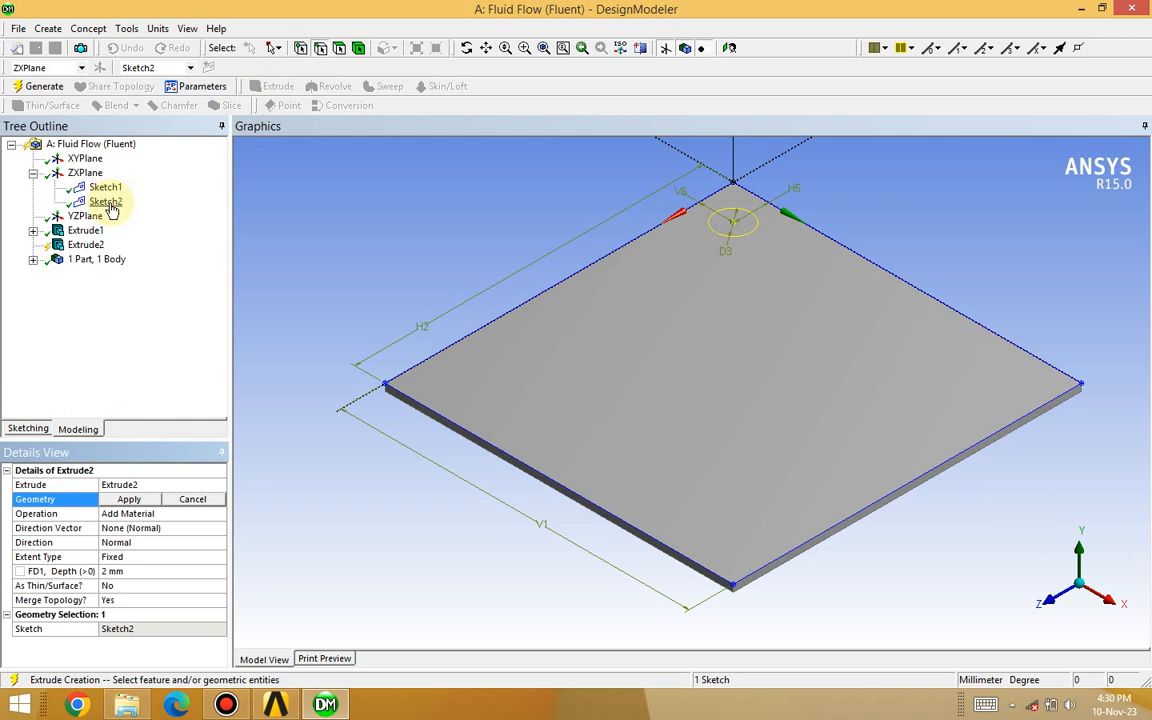
click(122, 501)
click(130, 504)
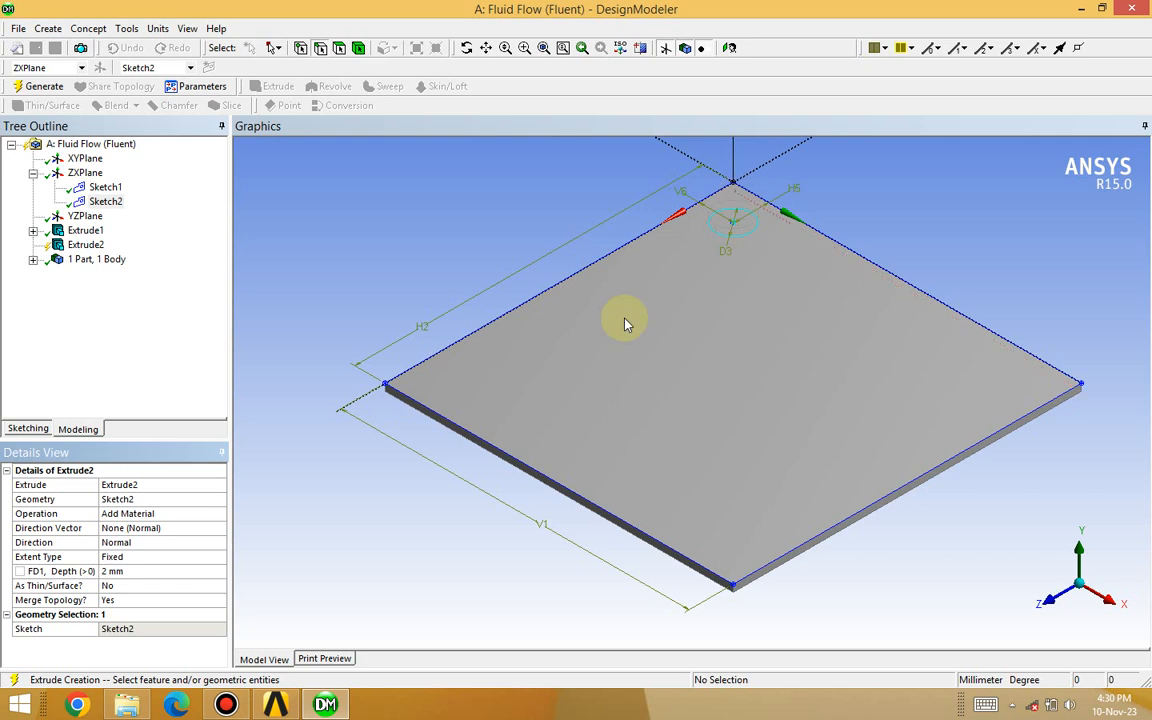
click(130, 572)
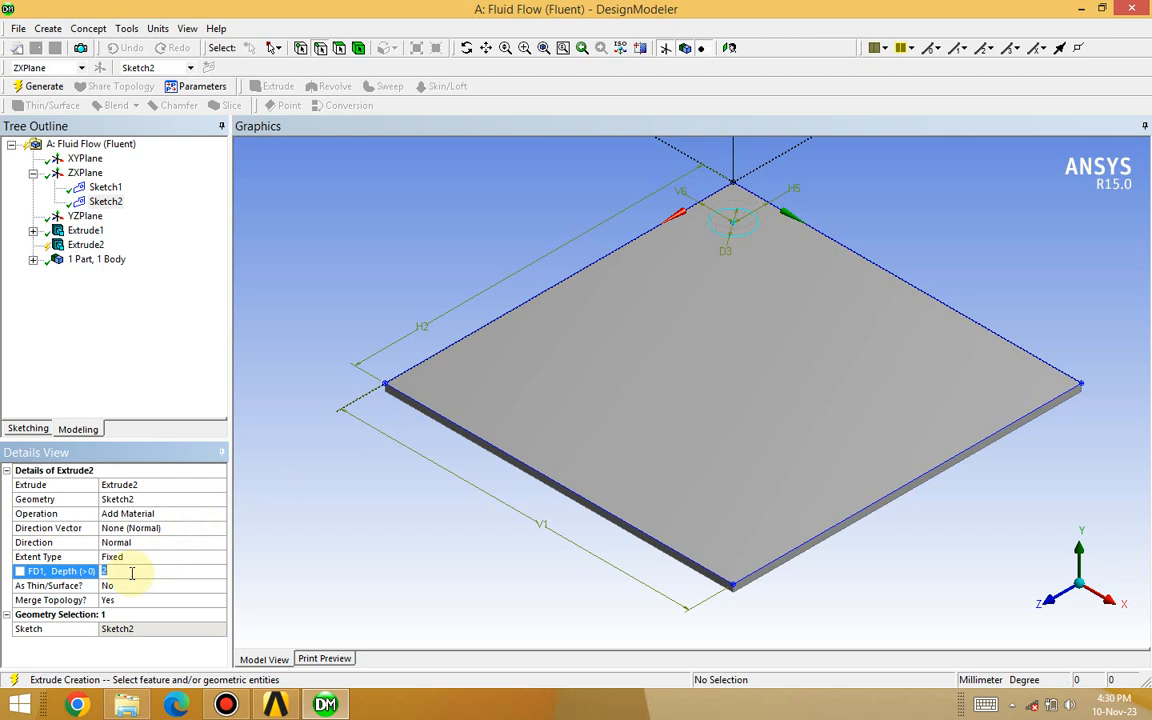
text(60)
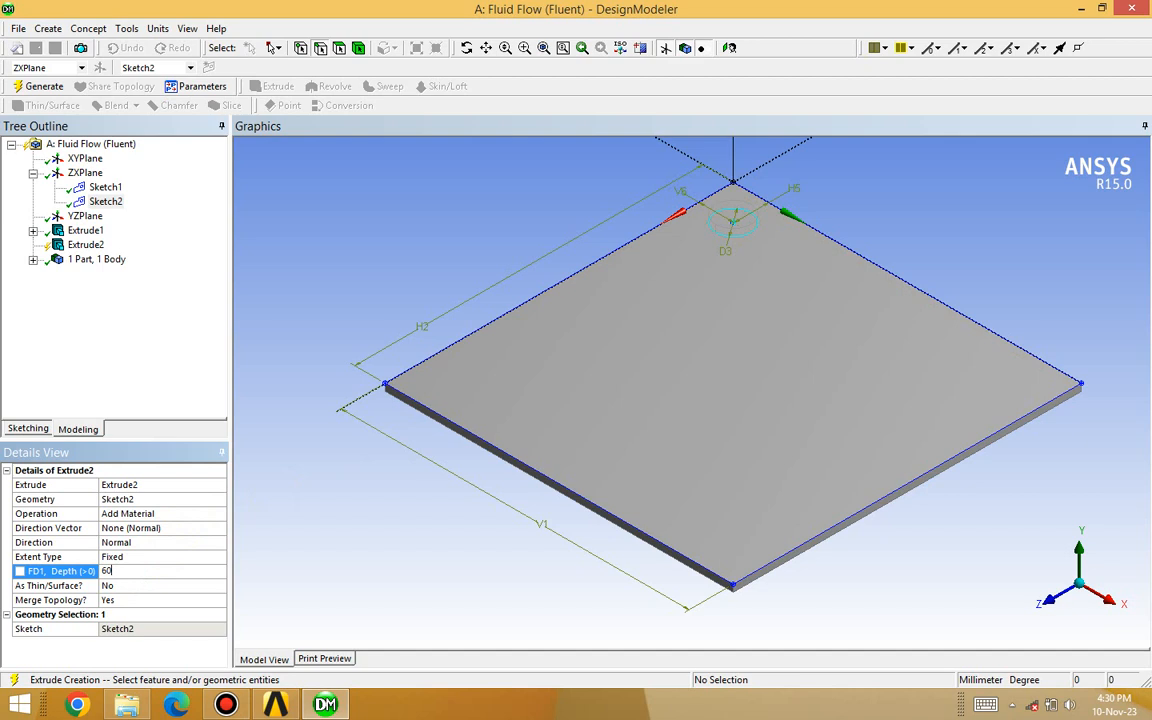
key(Return)
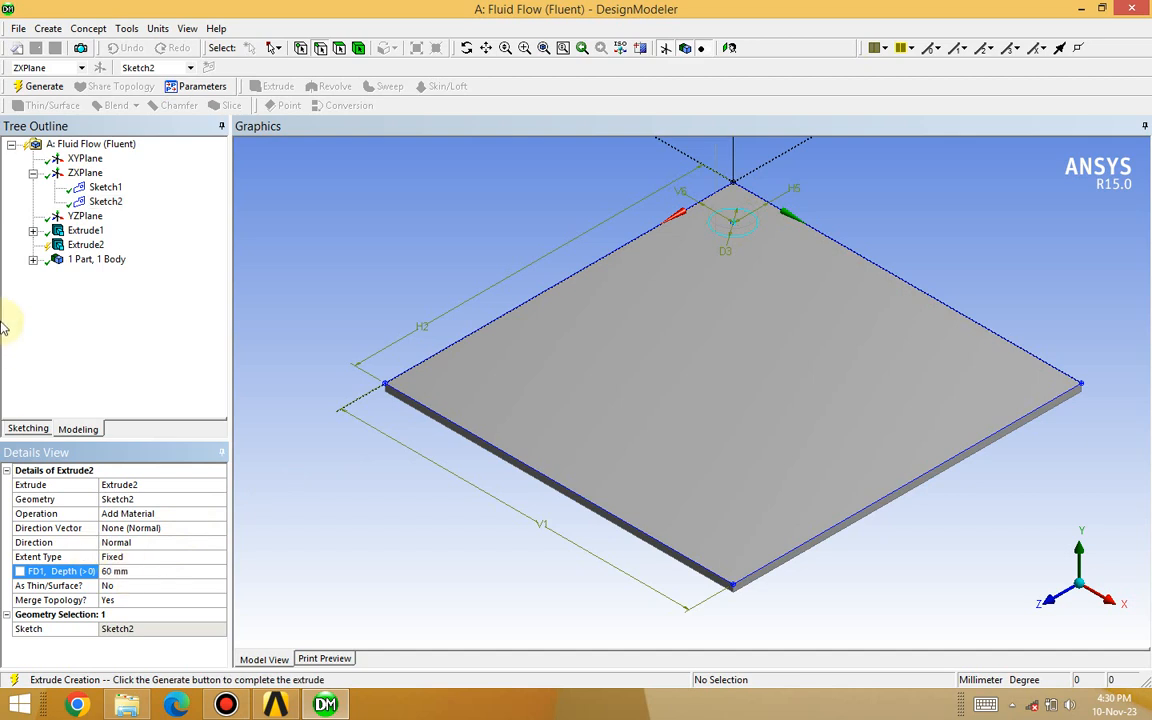
click(40, 86)
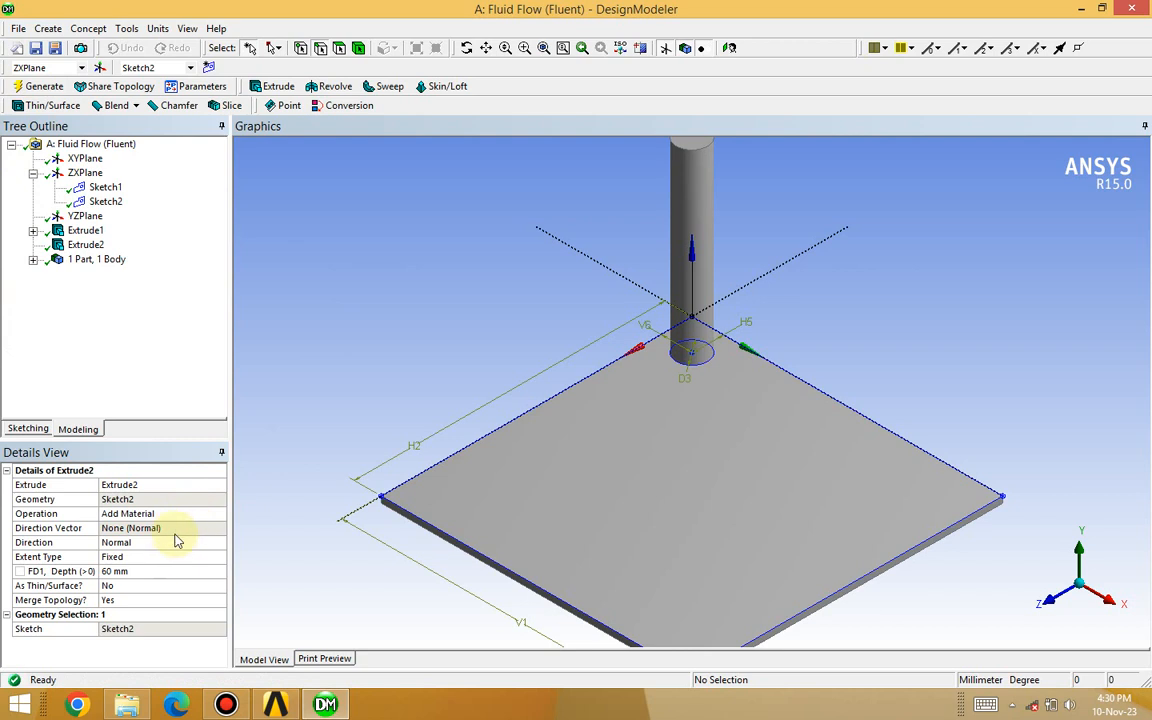
Change the cylinder extrusion's operation to Add Frozen and regenerate the model.
click(206, 516)
click(220, 516)
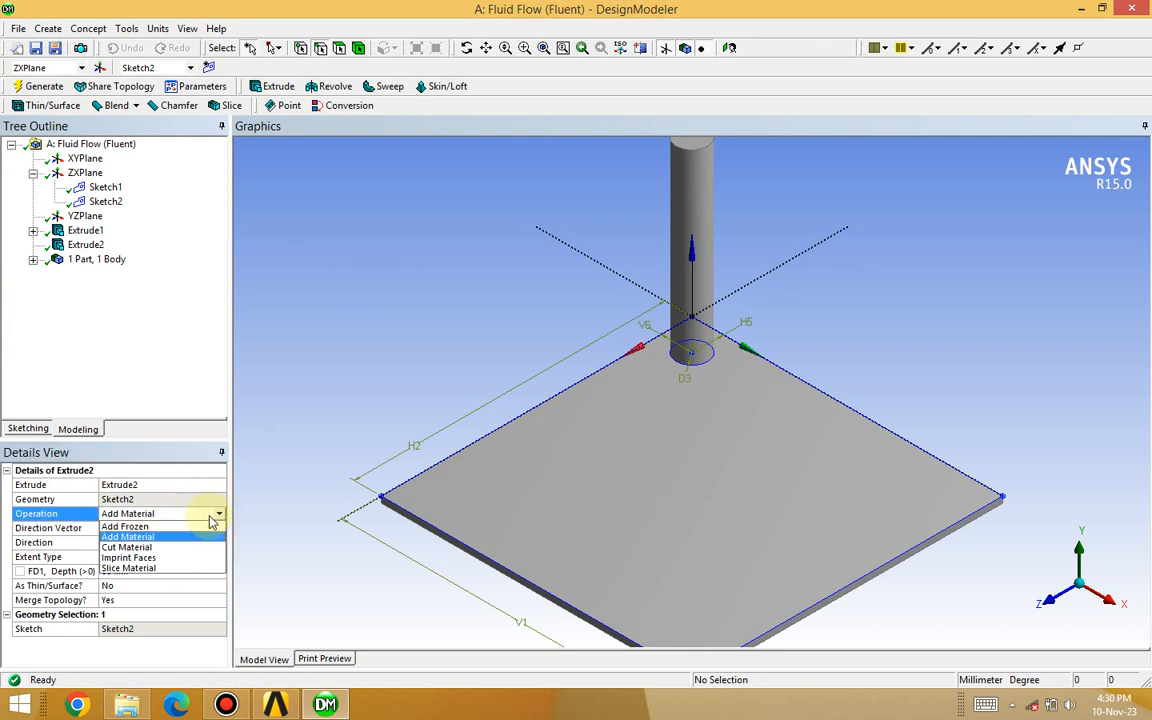
click(185, 527)
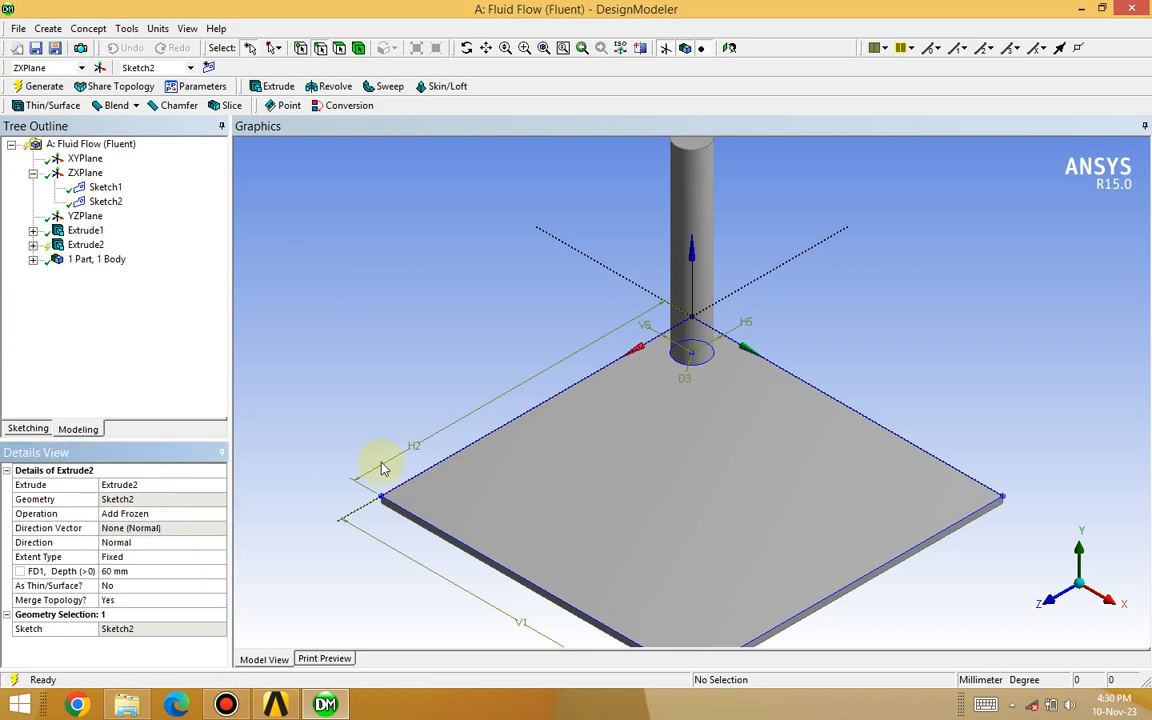
click(40, 86)
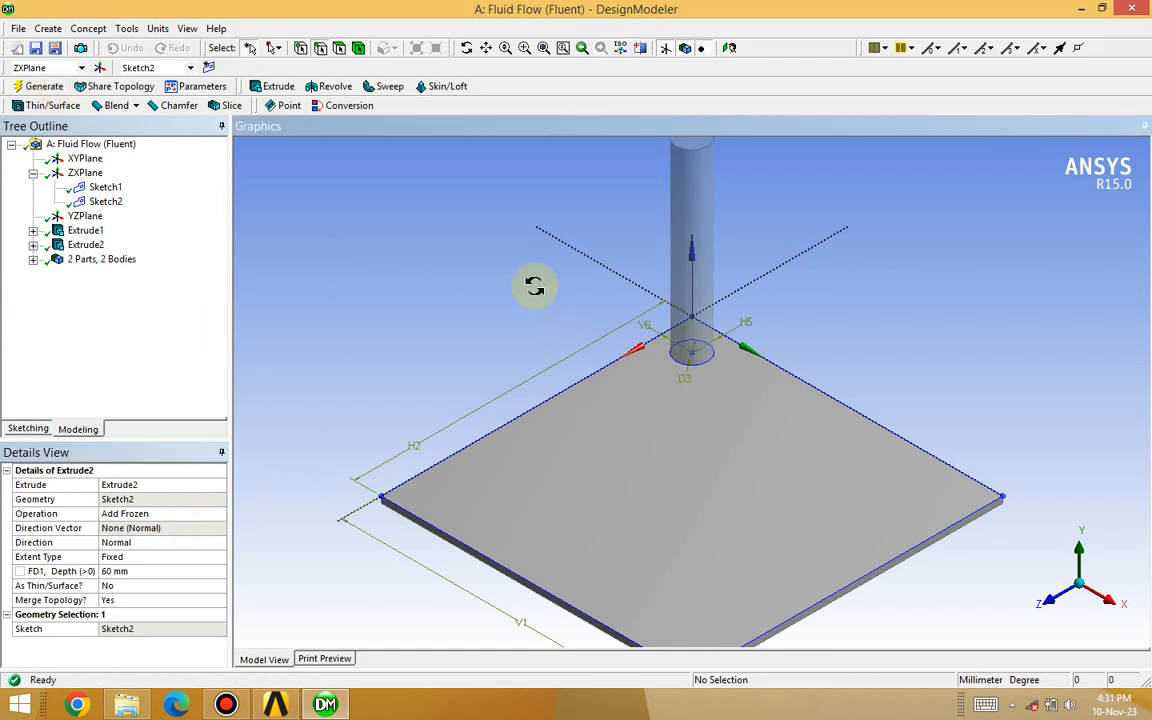
Create a linear pattern feature with the frozen cylinder body as its geometry.
scroll(535, 285, down, 3)
drag(535, 285, 658, 349)
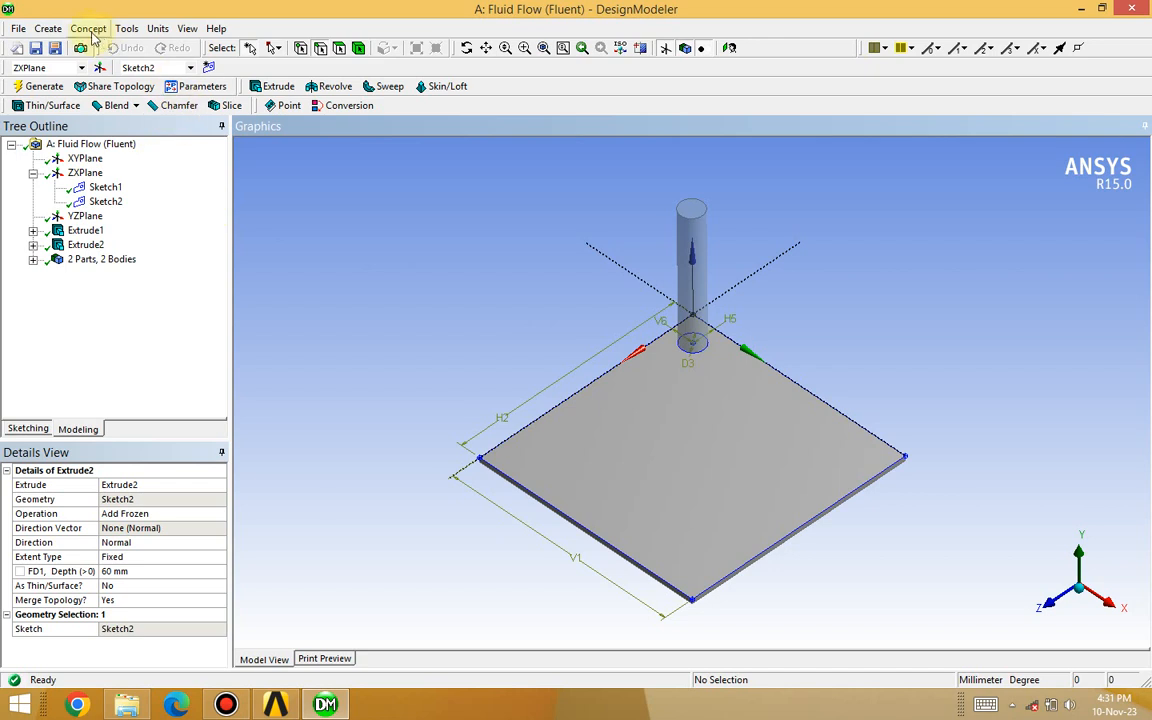
click(48, 29)
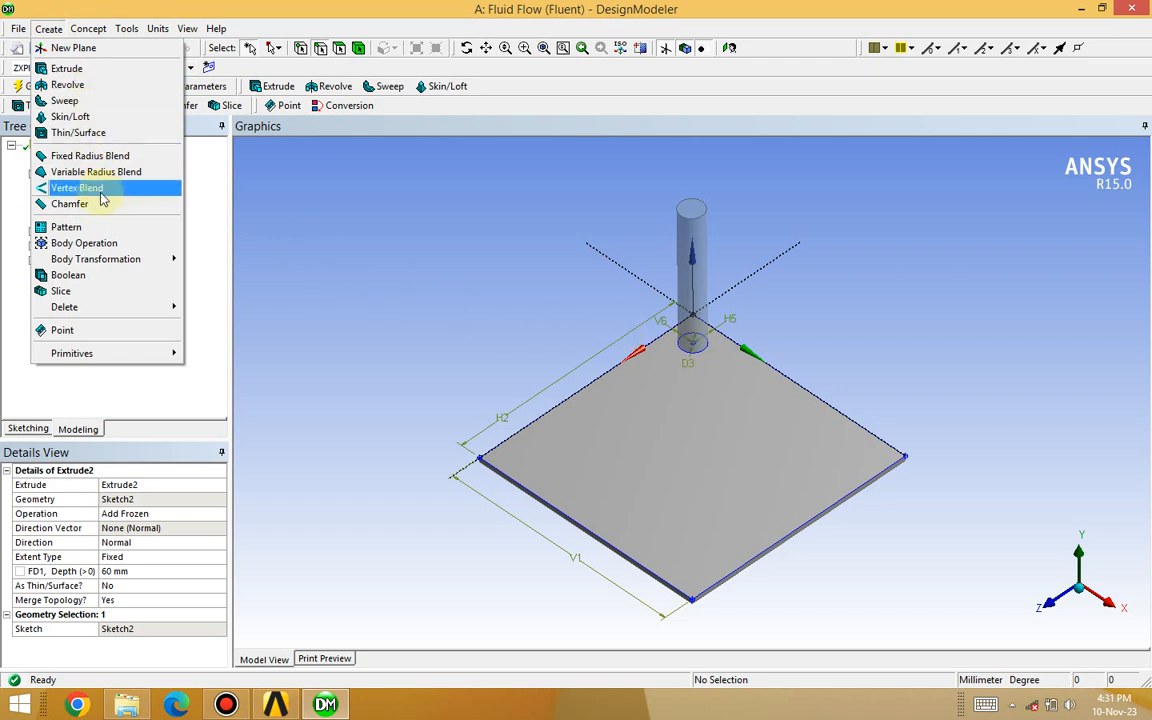
click(92, 227)
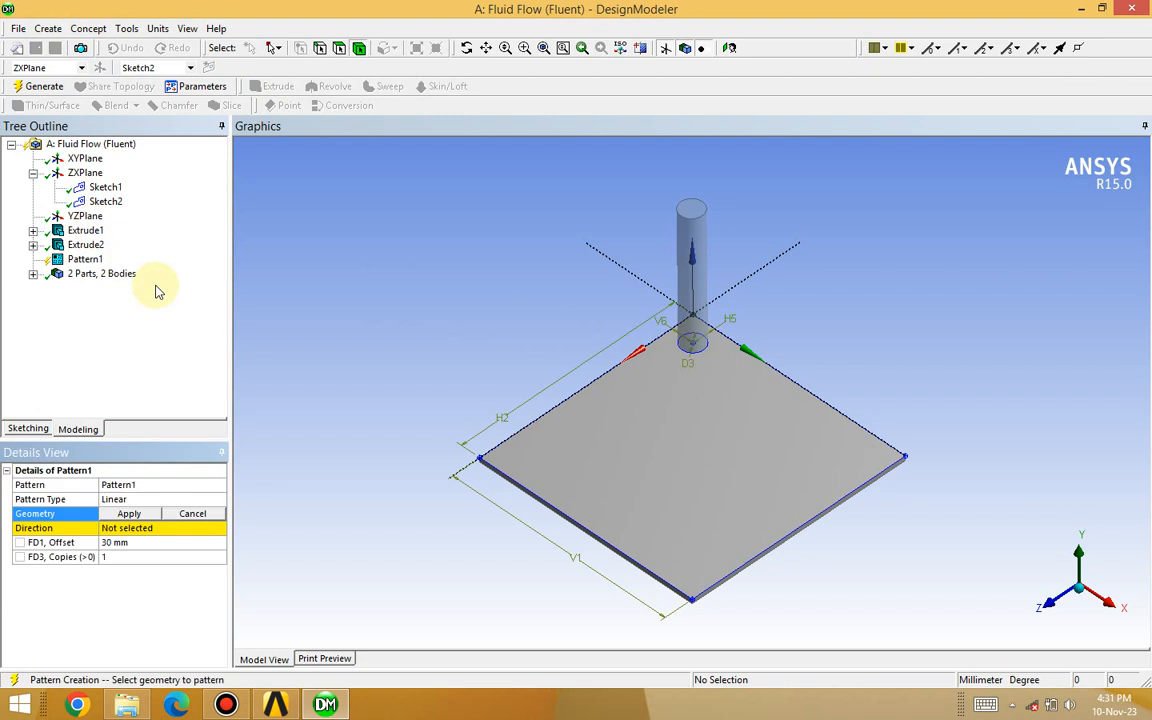
click(130, 514)
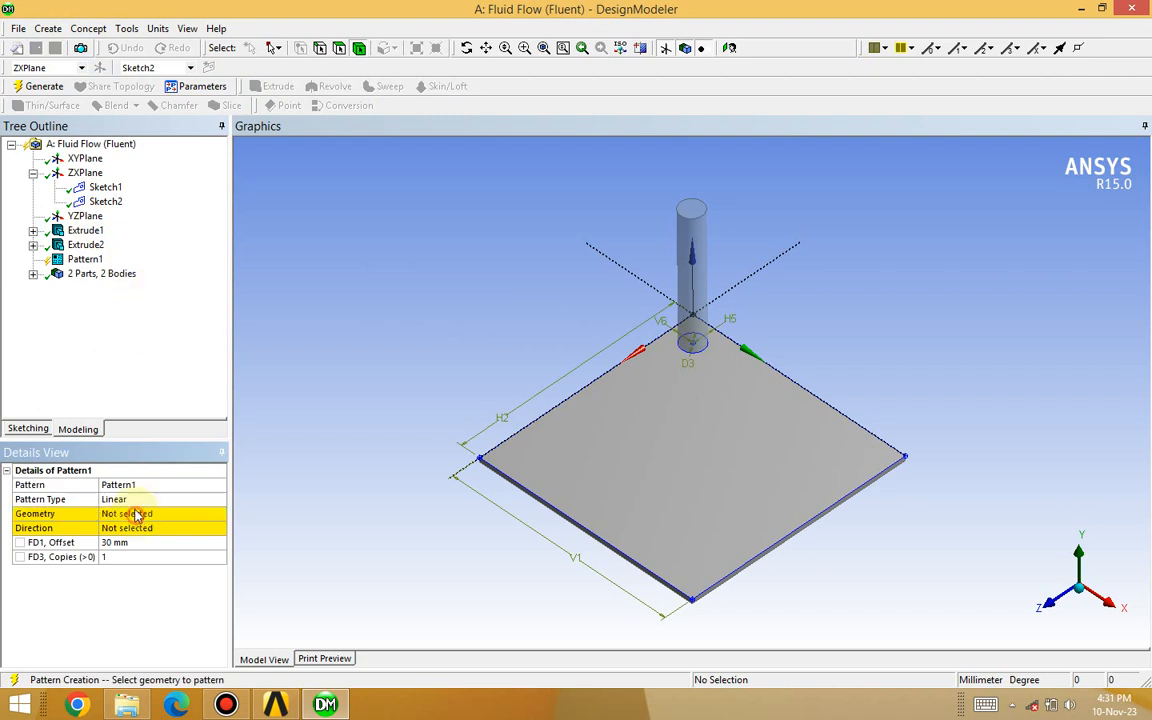
click(33, 273)
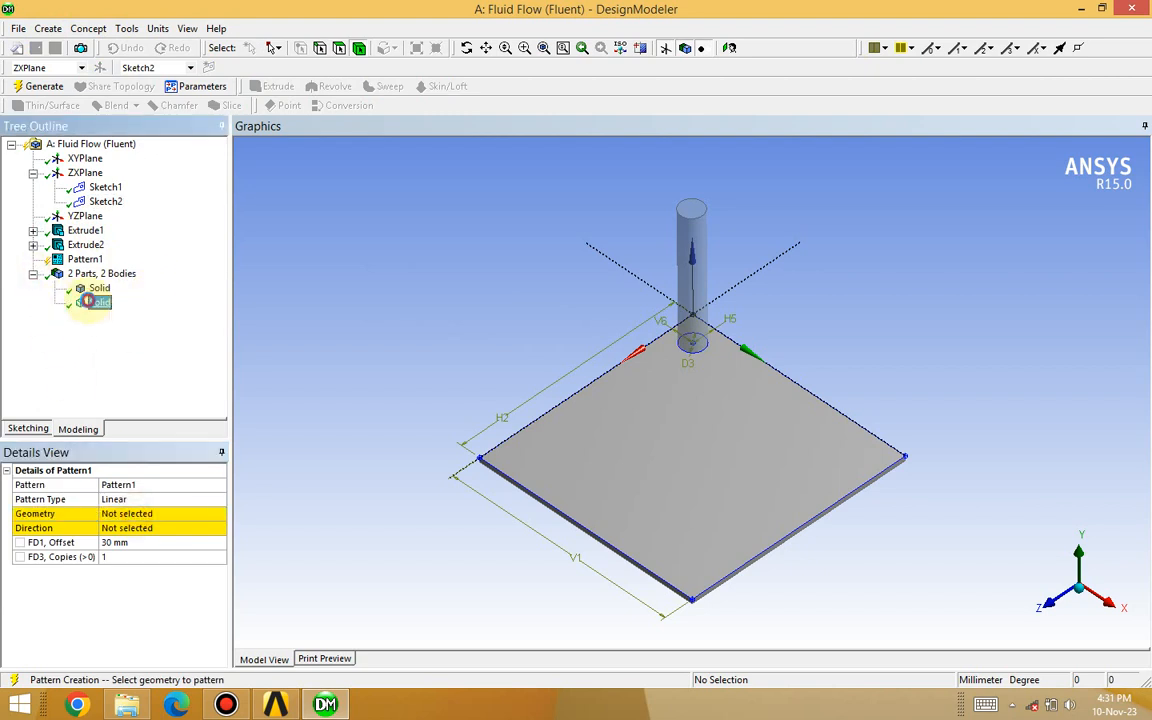
click(86, 302)
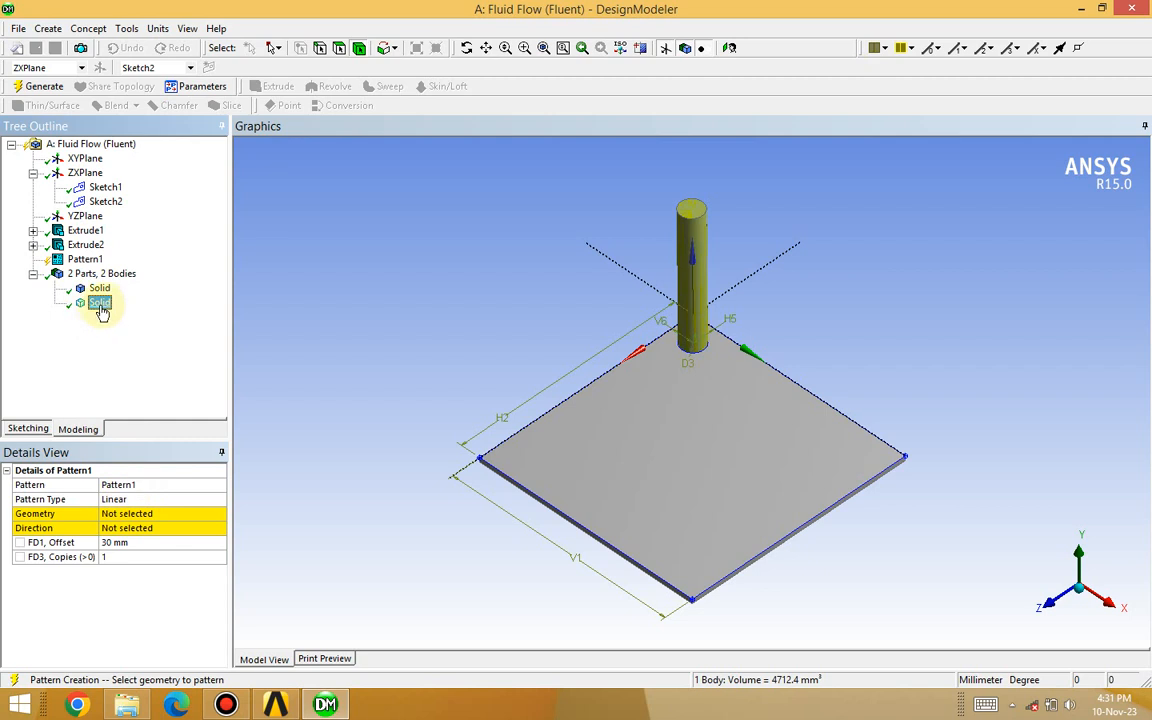
click(118, 516)
click(120, 514)
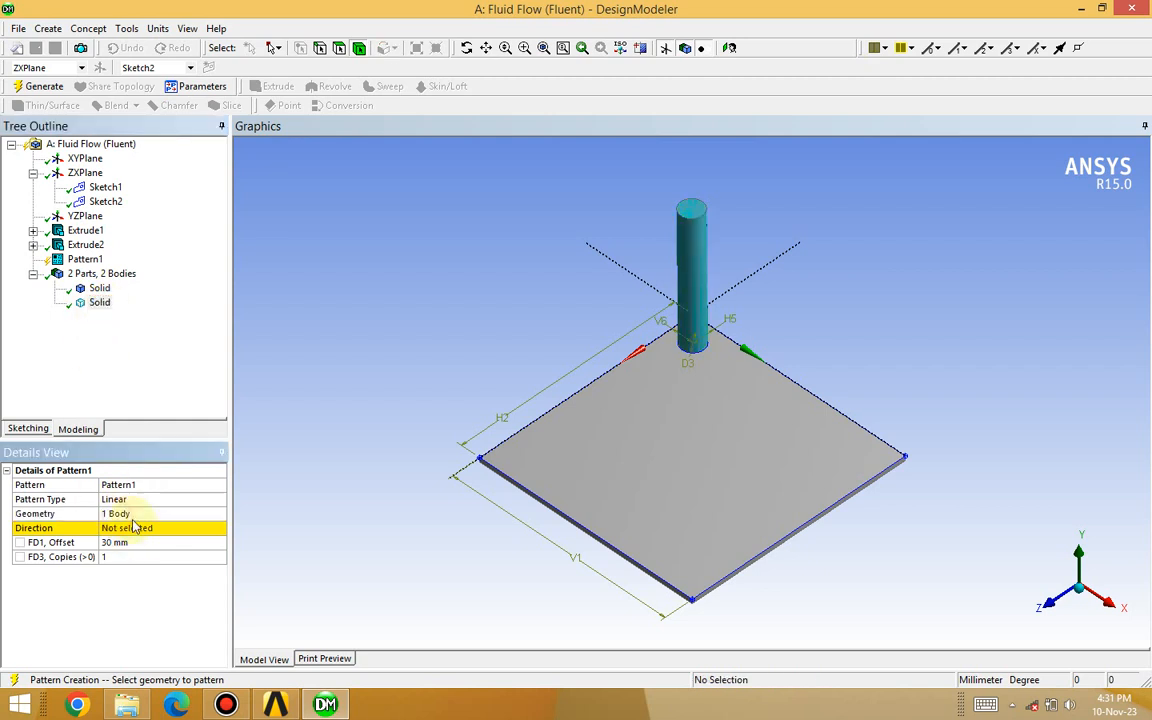
Set the pattern's direction to the normal of the XY plane, pointing along +Z.
click(122, 530)
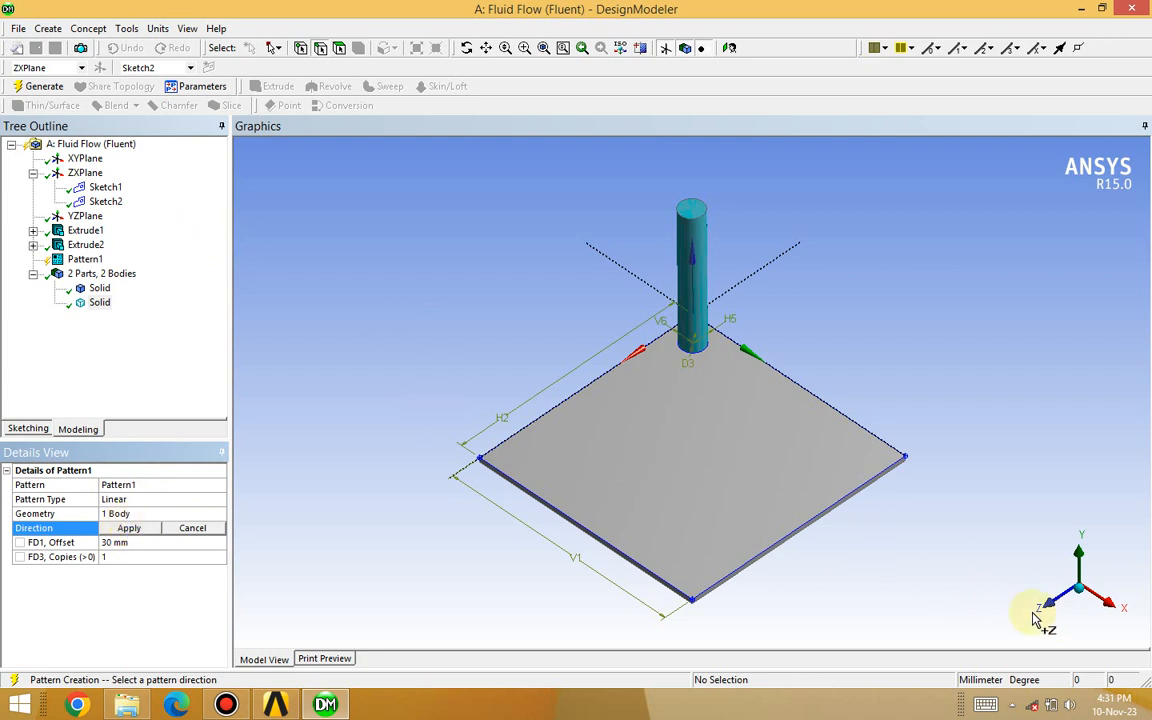
click(84, 159)
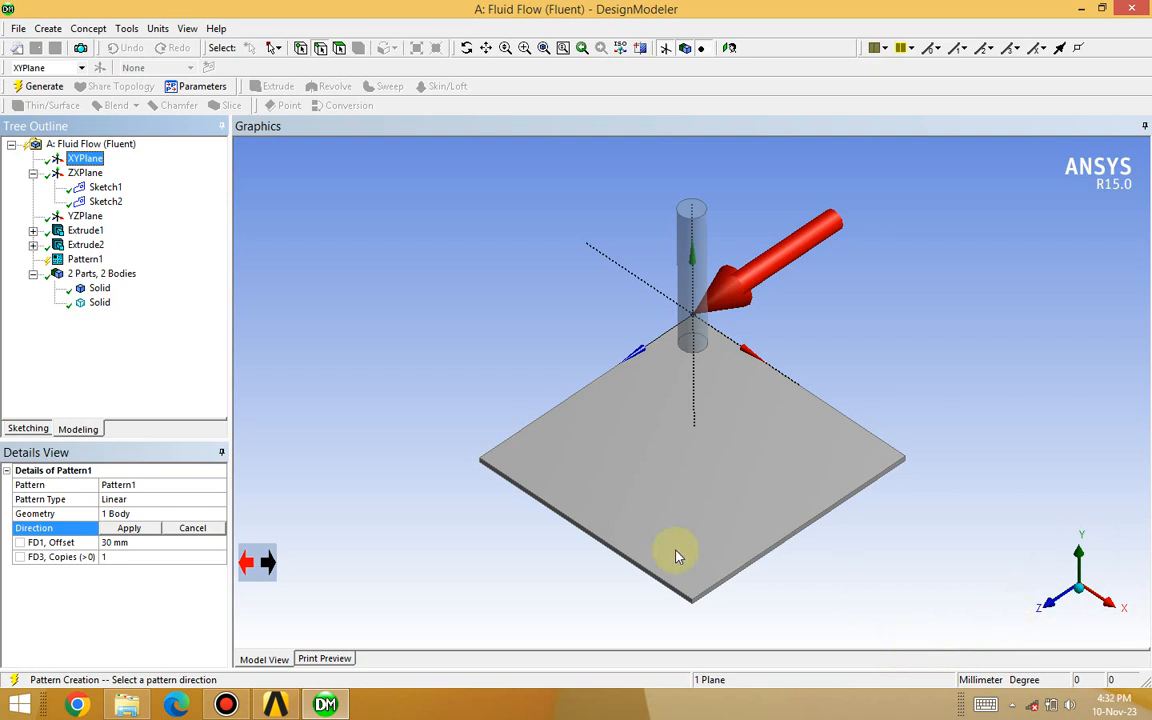
click(125, 534)
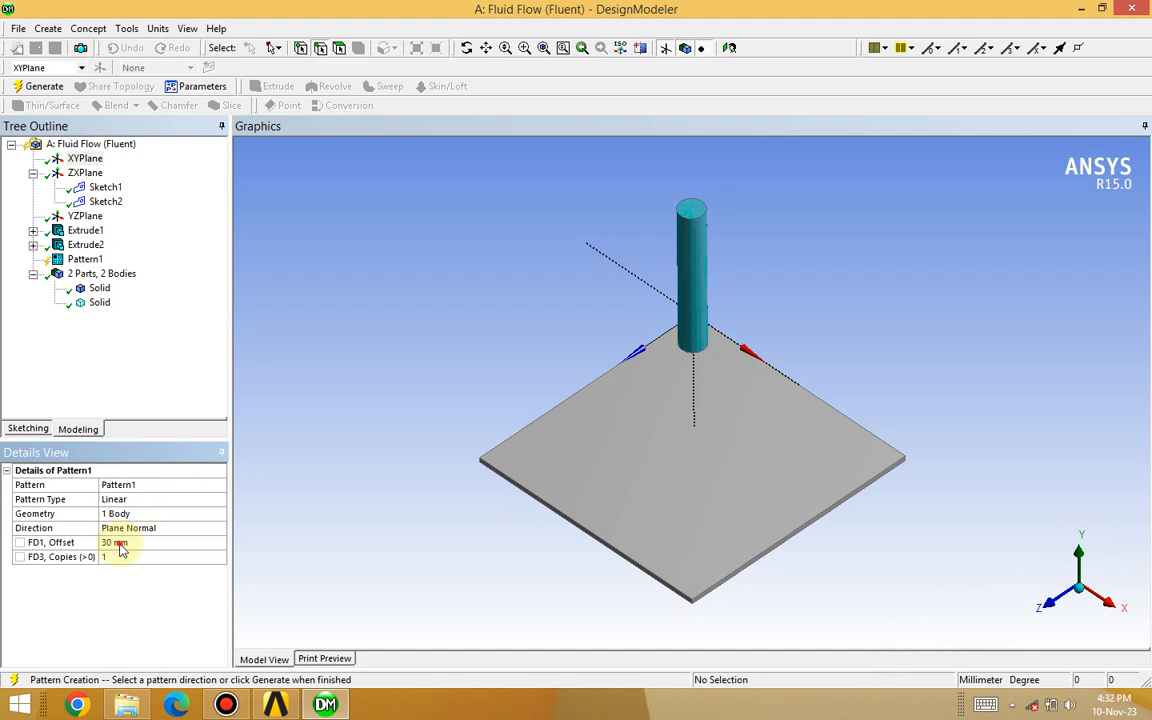
Try offsets of 4 mm and 10 mm for the cylinder pattern.
click(115, 542)
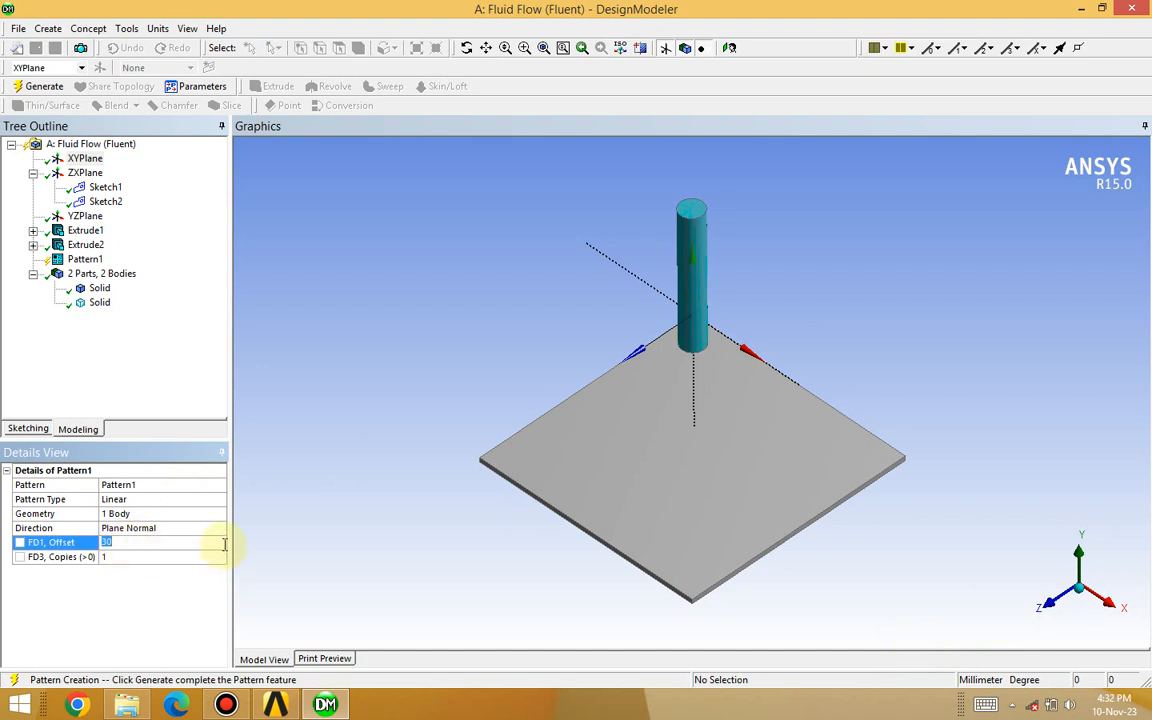
text(4)
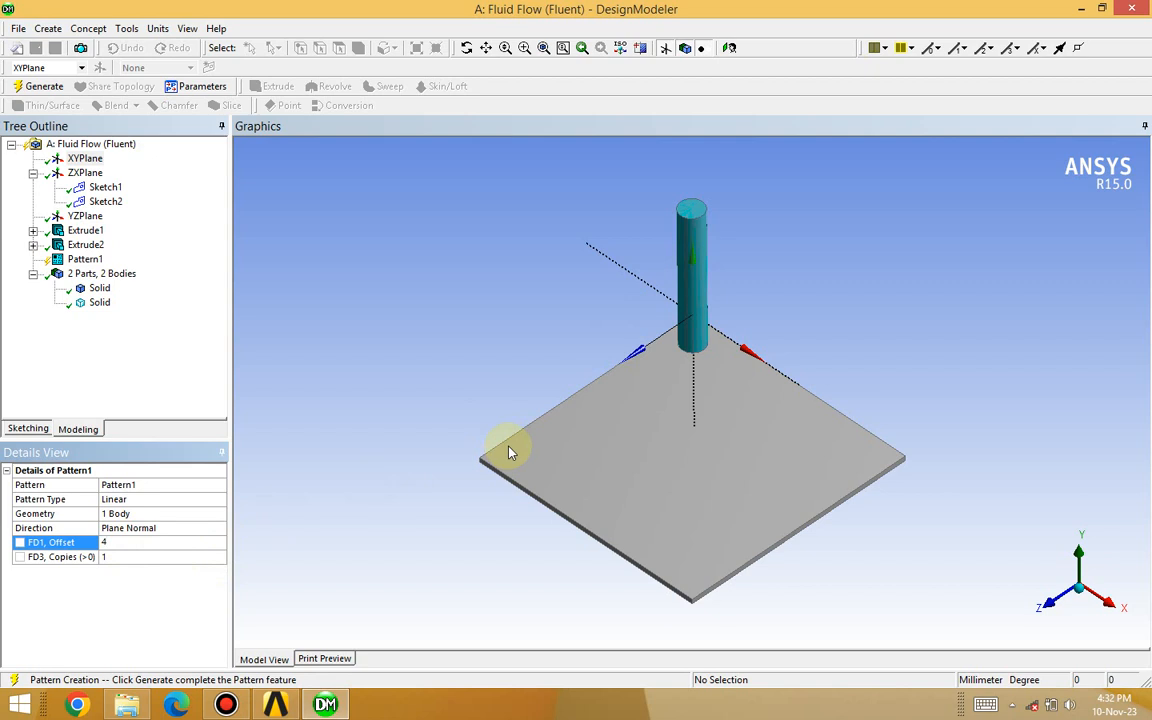
click(121, 591)
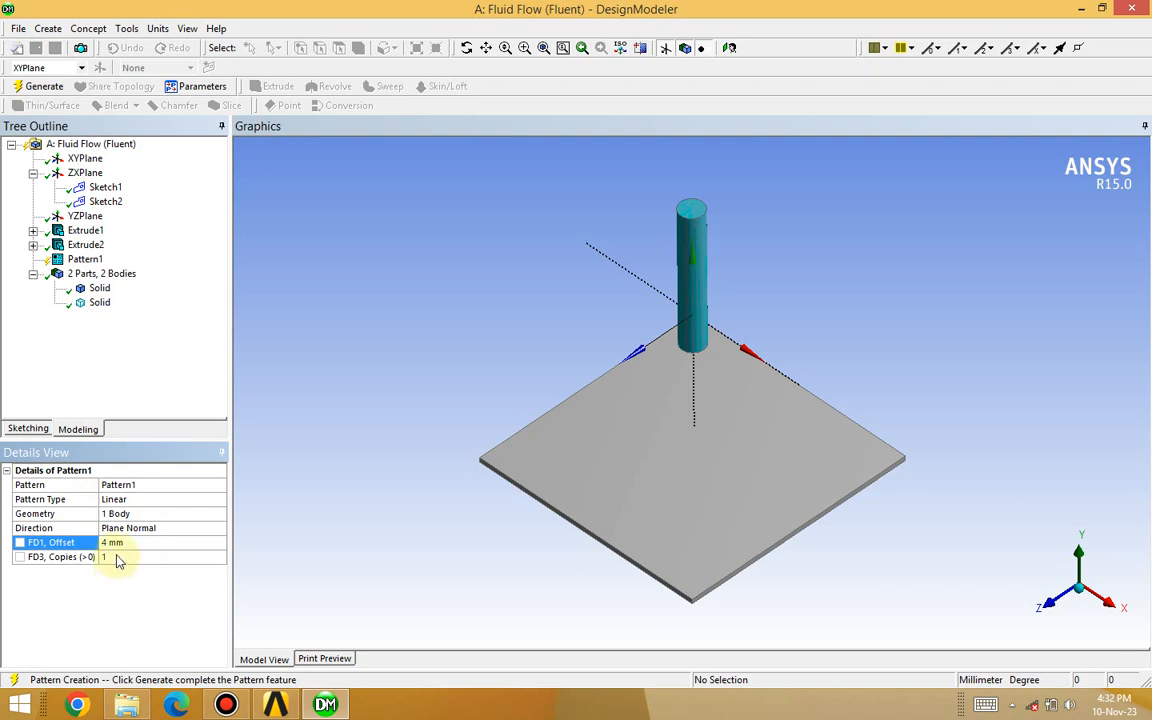
click(123, 542)
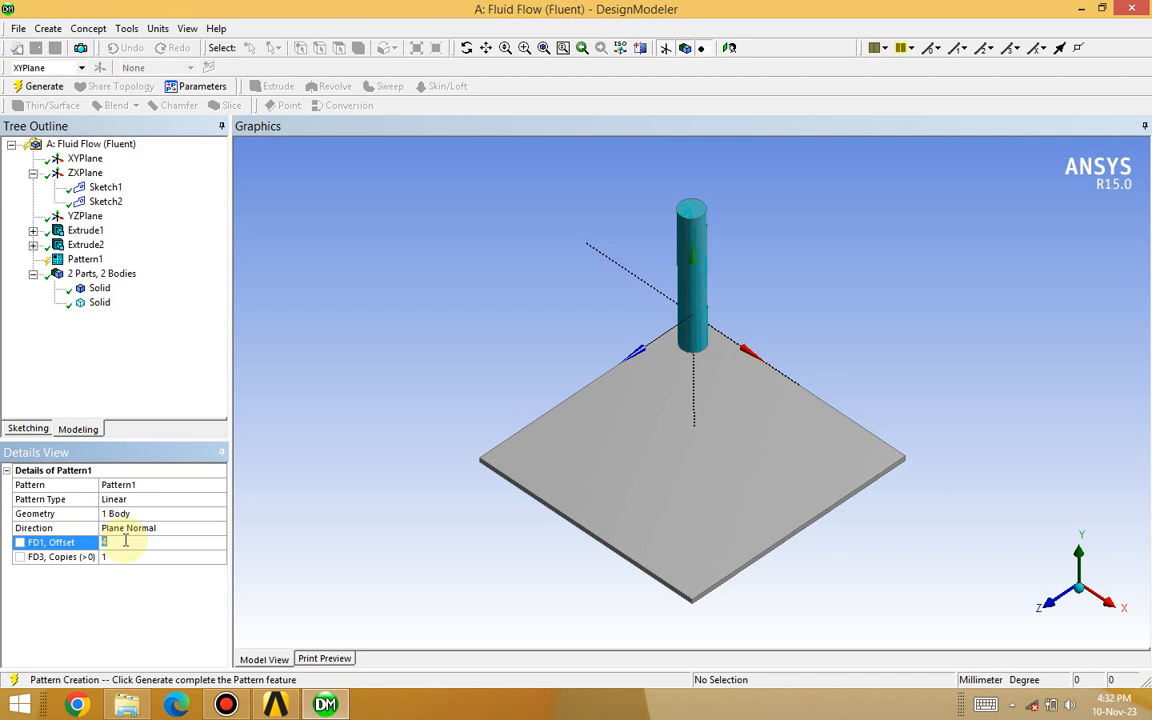
text(1)
key(Return)
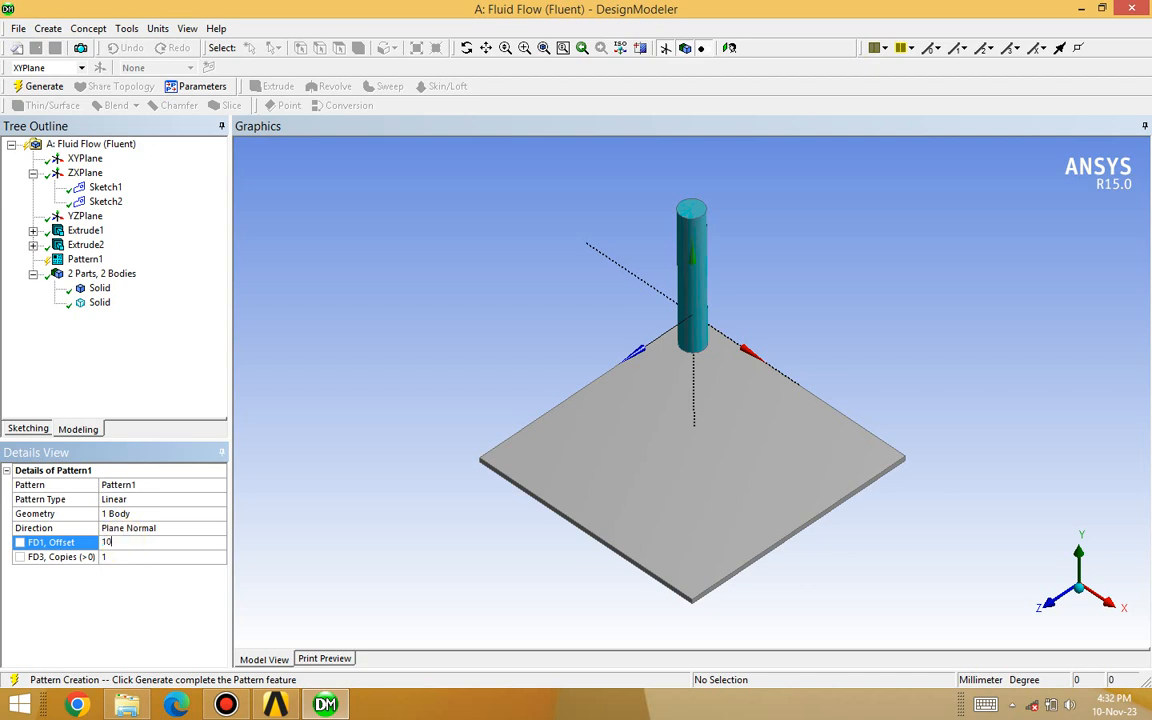
Set the pattern's offset to 20 mm with 4 copies and generate the row of cylinders.
click(129, 541)
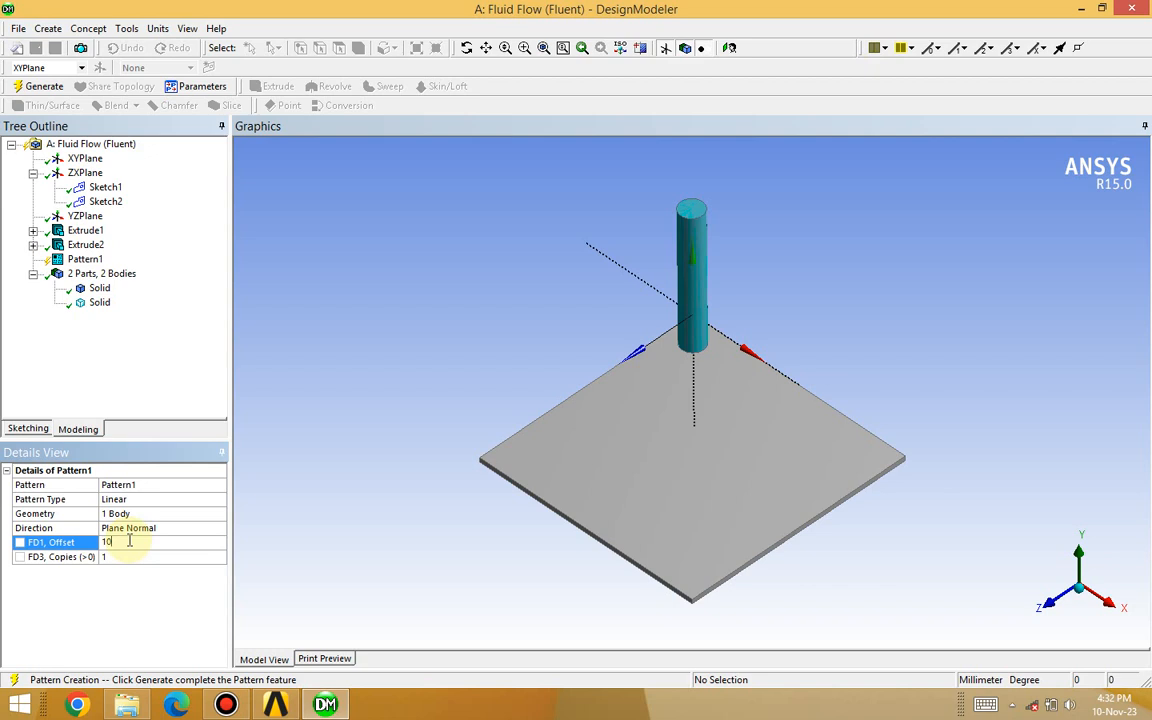
text(2)
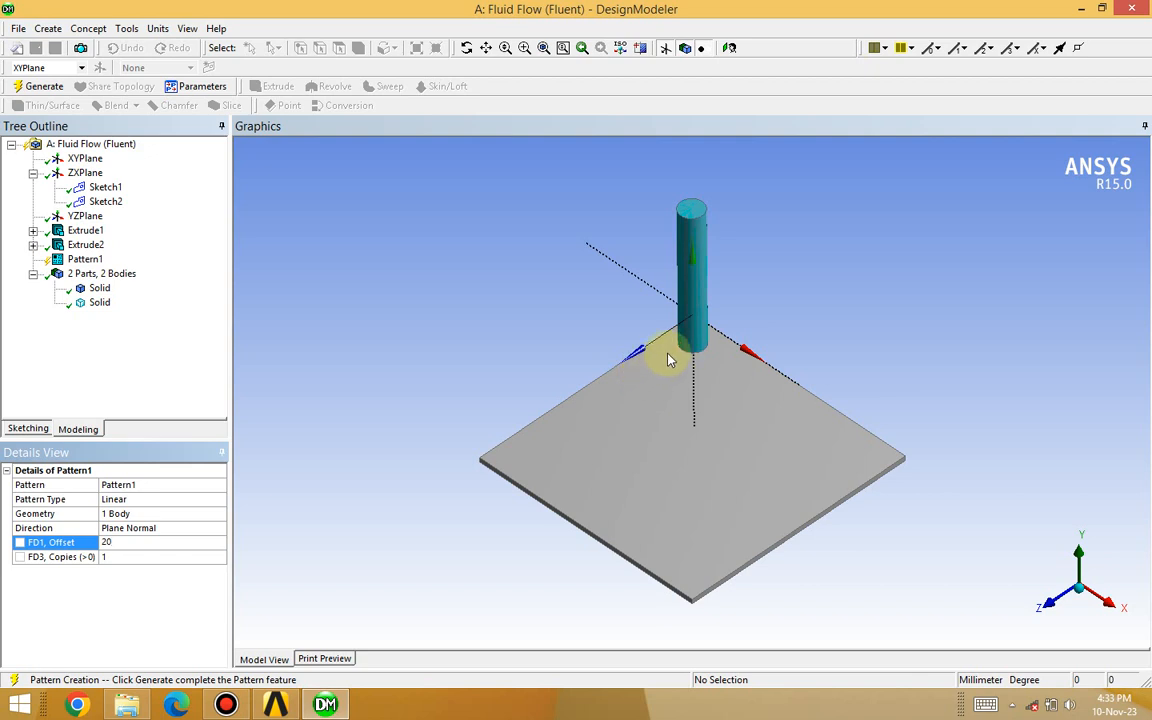
click(109, 558)
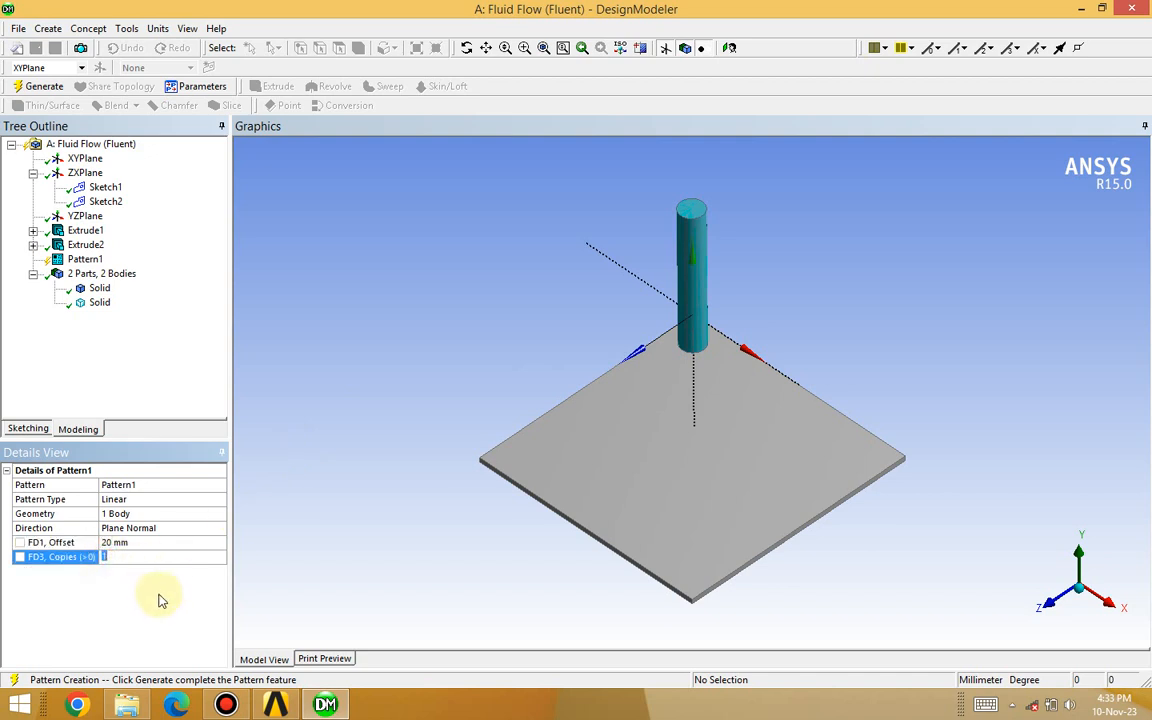
text(4)
click(40, 86)
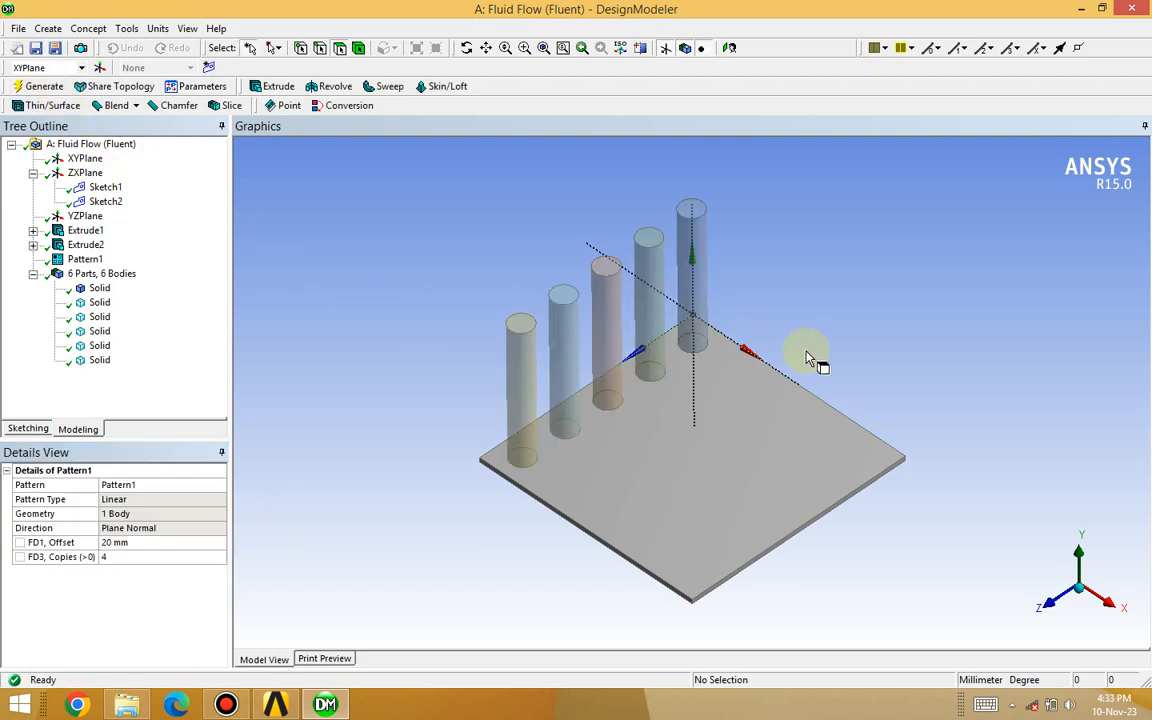
Create a second linear pattern feature with all five cylinder bodies in the row as its geometry.
mouse_move(839, 355)
middle_down()
mouse_move(735, 362)
mouse_move(764, 363)
mouse_move(792, 320)
mouse_move(849, 303)
mouse_move(866, 321)
mouse_move(838, 342)
mouse_move(880, 325)
mouse_move(885, 347)
mouse_move(843, 362)
middle_up()
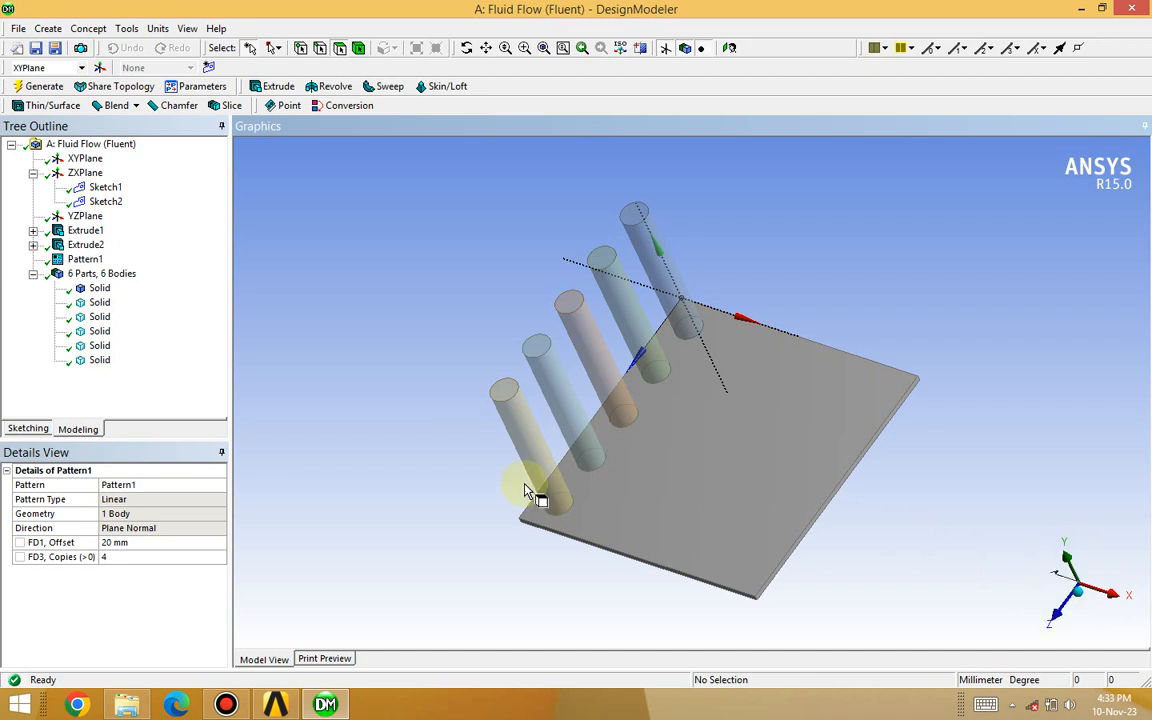
click(92, 304)
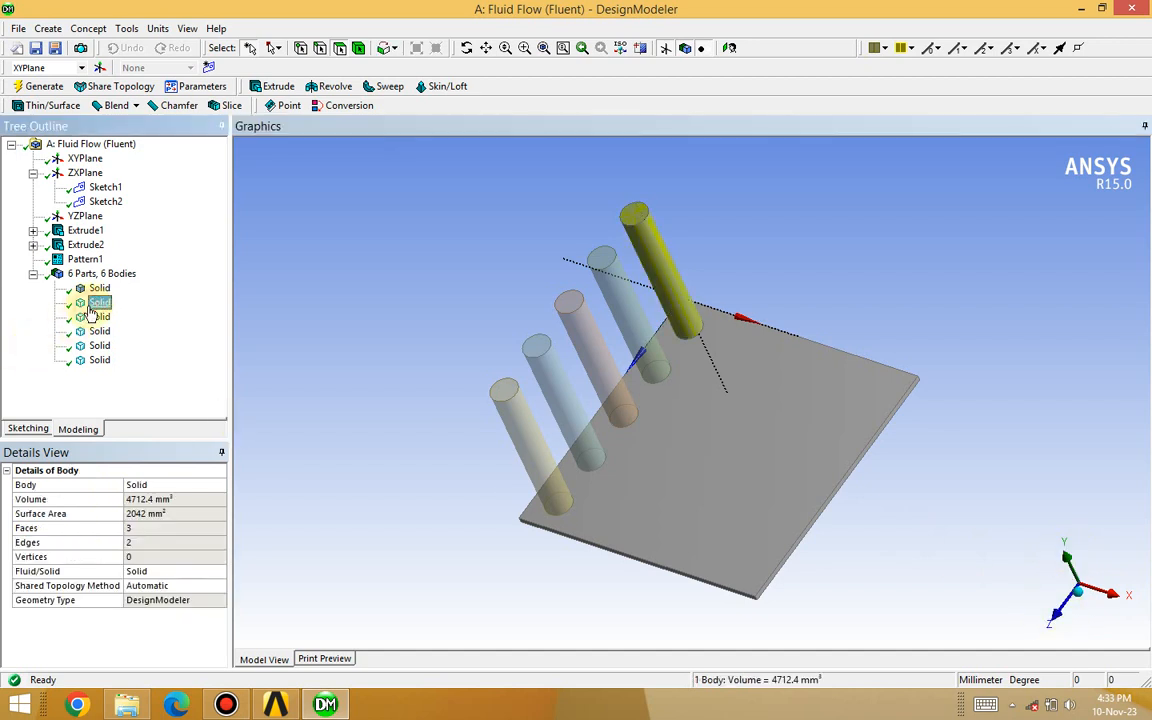
ctrl+click(96, 317)
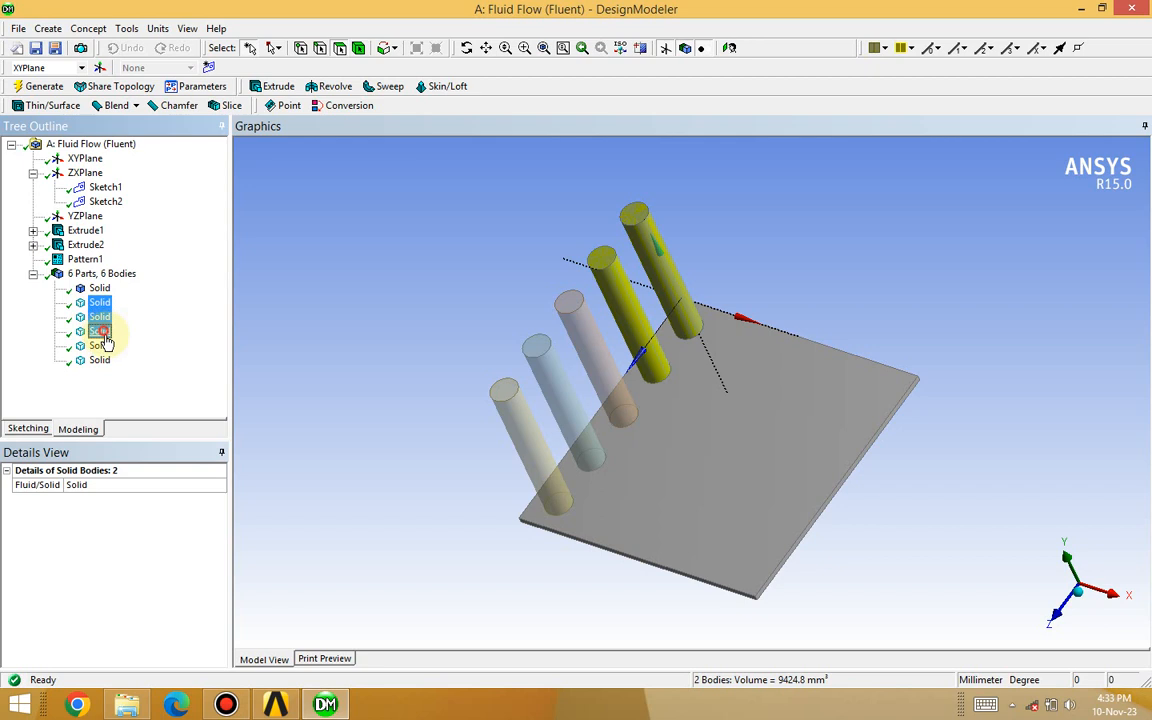
ctrl+click(102, 332)
ctrl+click(102, 346)
ctrl+click(102, 359)
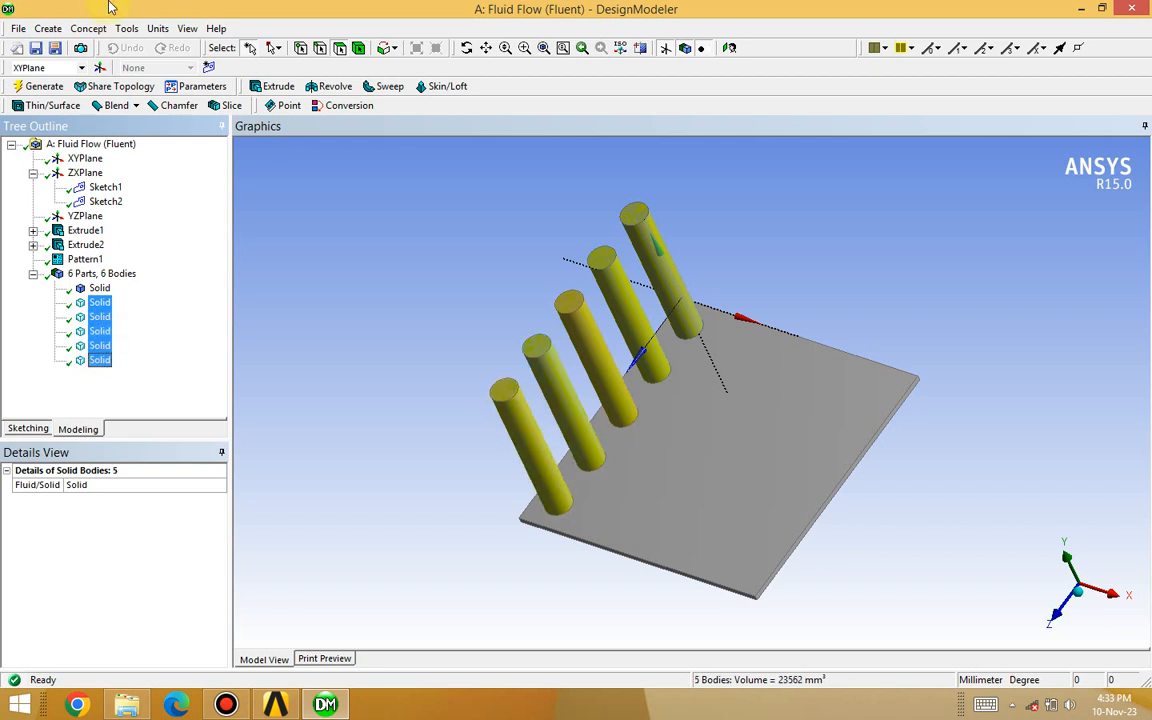
click(46, 29)
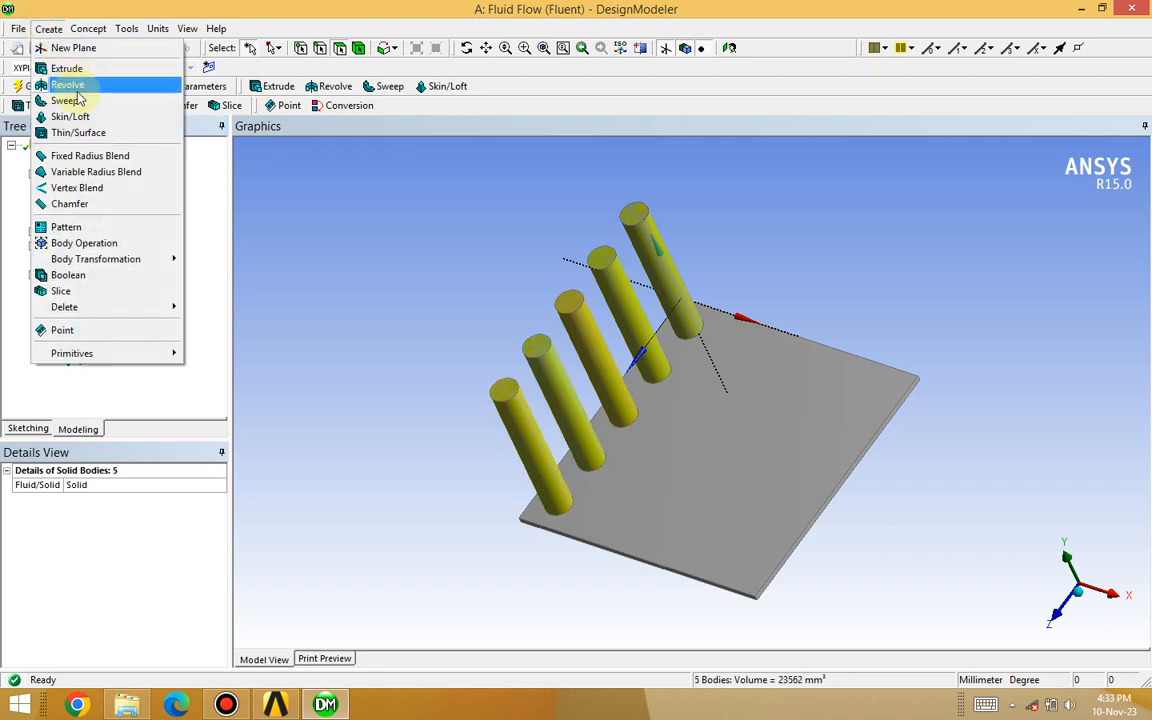
click(85, 227)
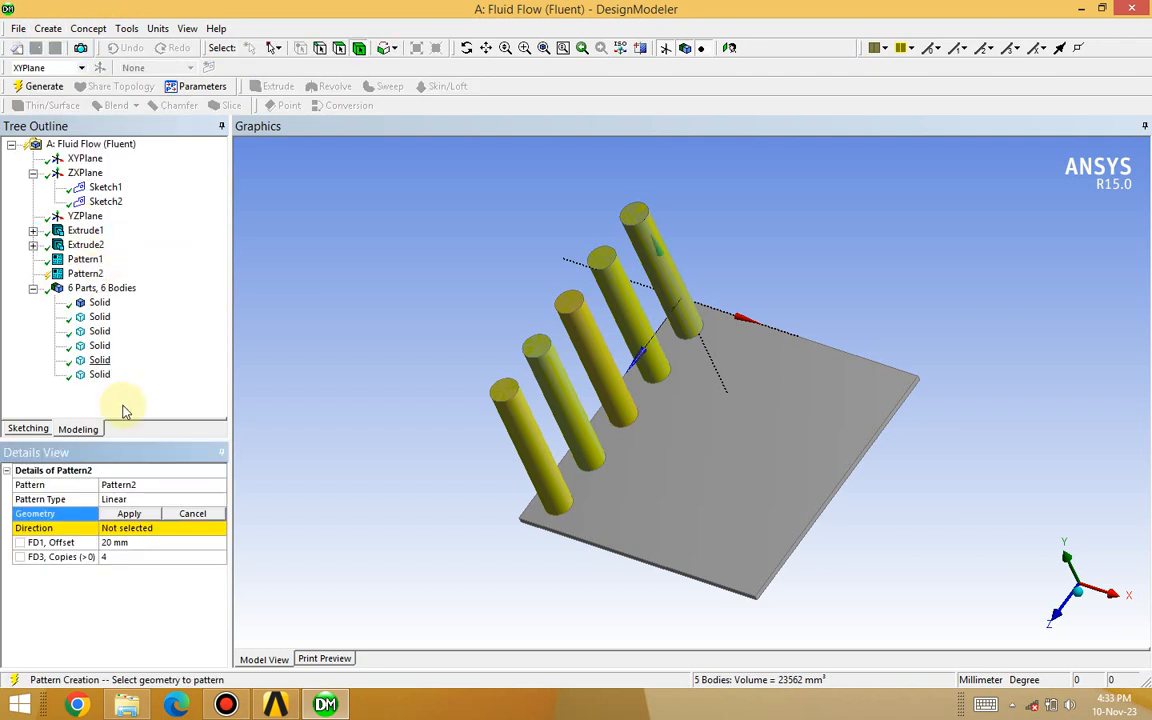
click(128, 513)
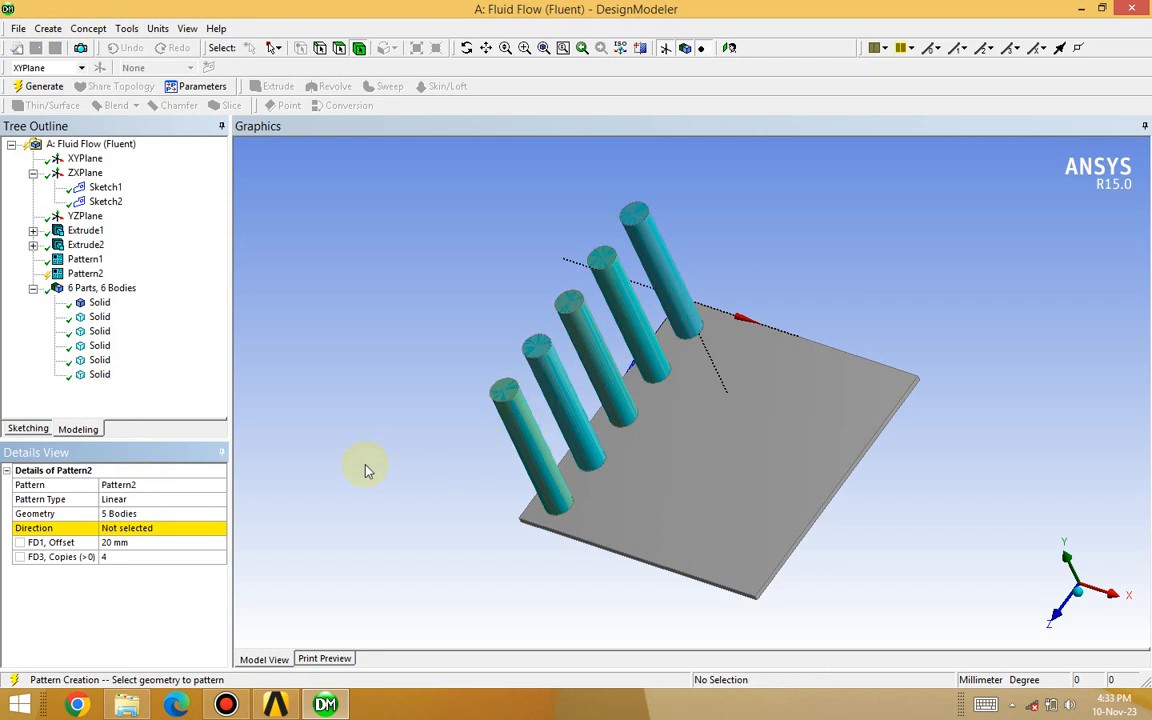
Set the second pattern's direction to the YZ plane normal along +X and generate the grid of cylinders.
click(123, 530)
click(123, 530)
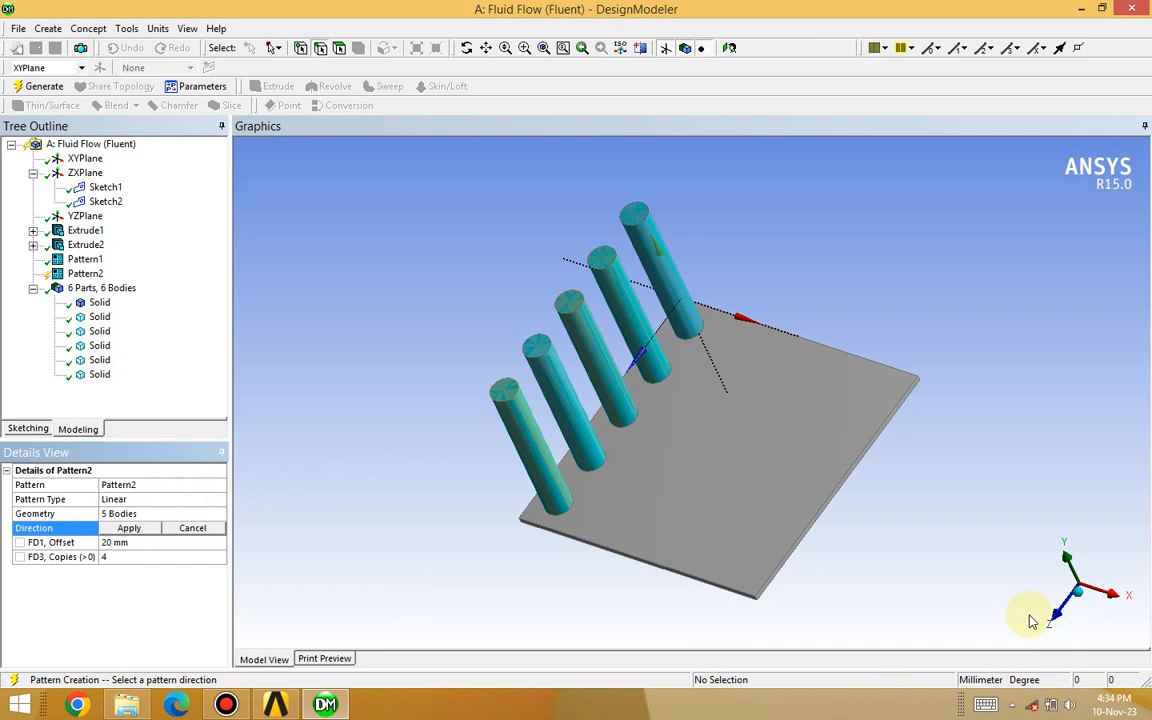
click(80, 216)
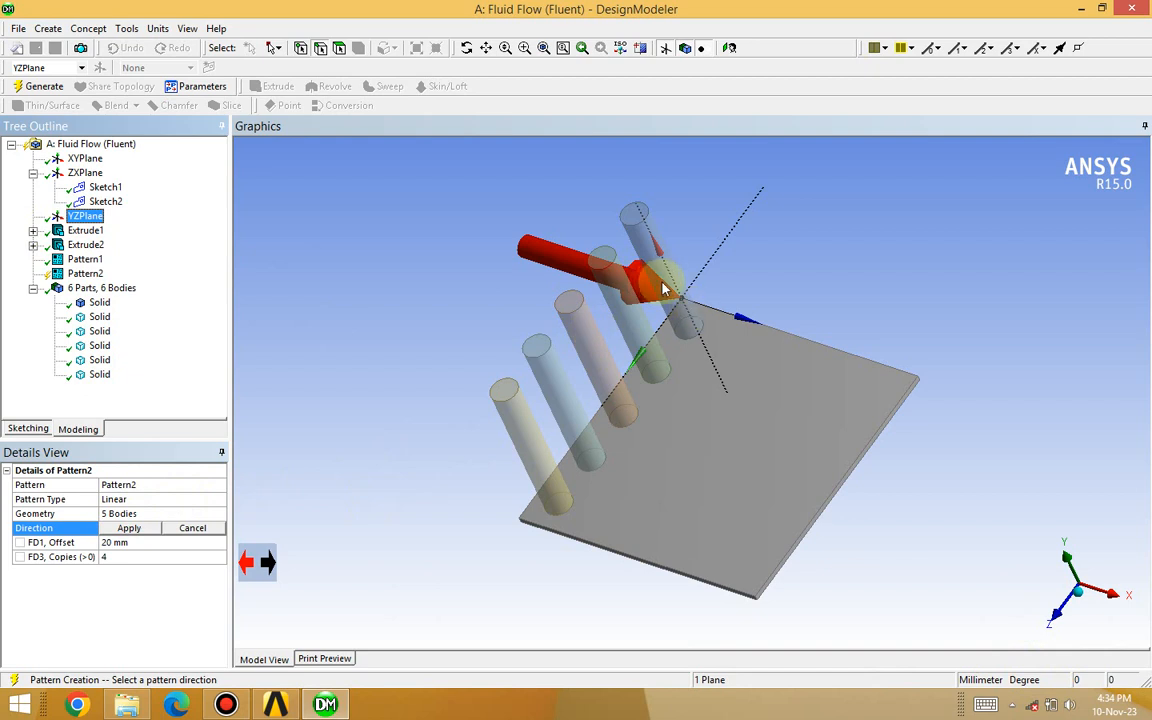
click(264, 566)
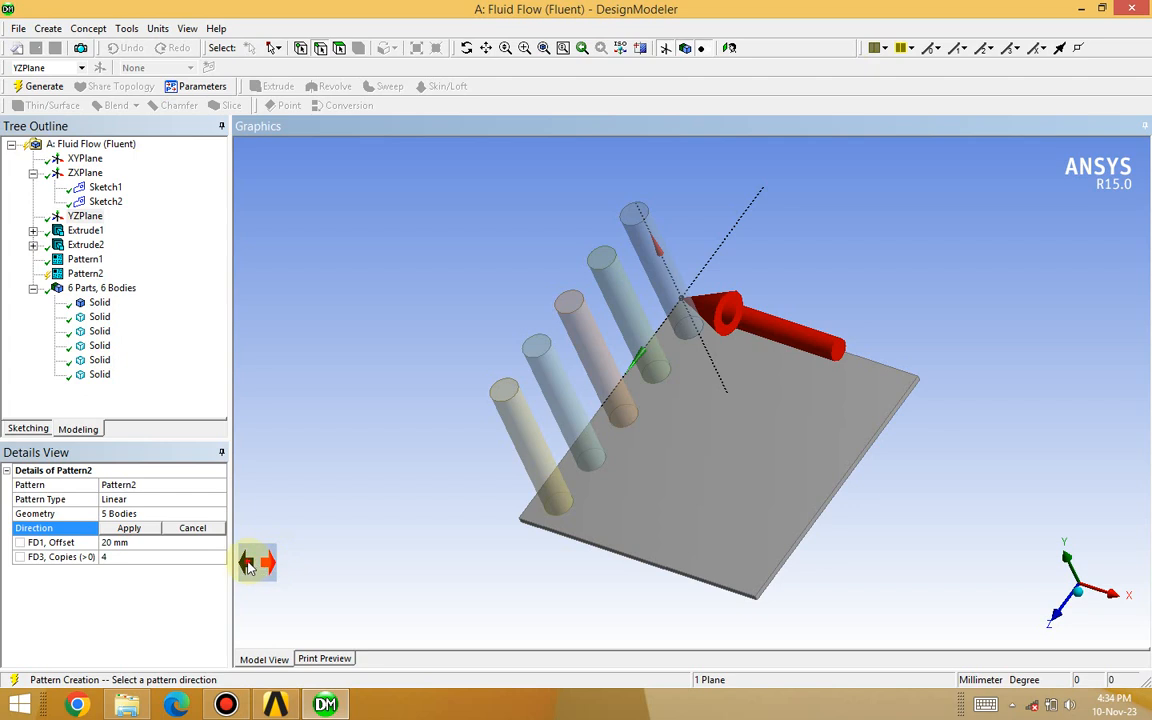
click(250, 566)
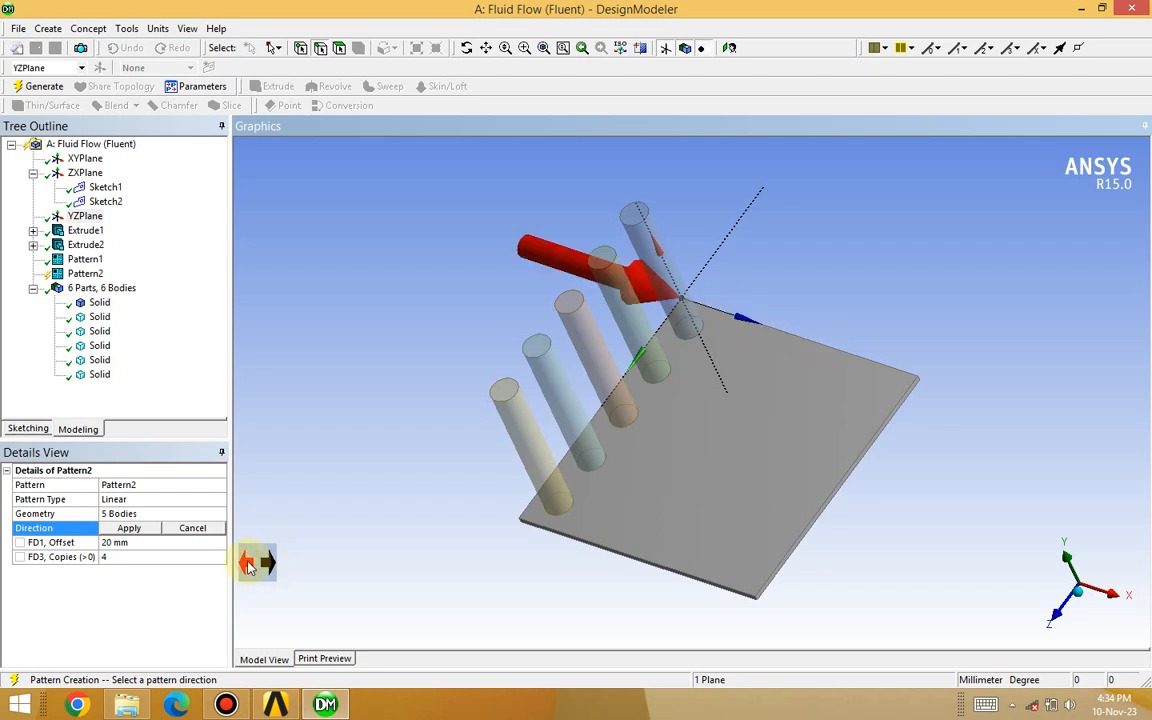
click(130, 528)
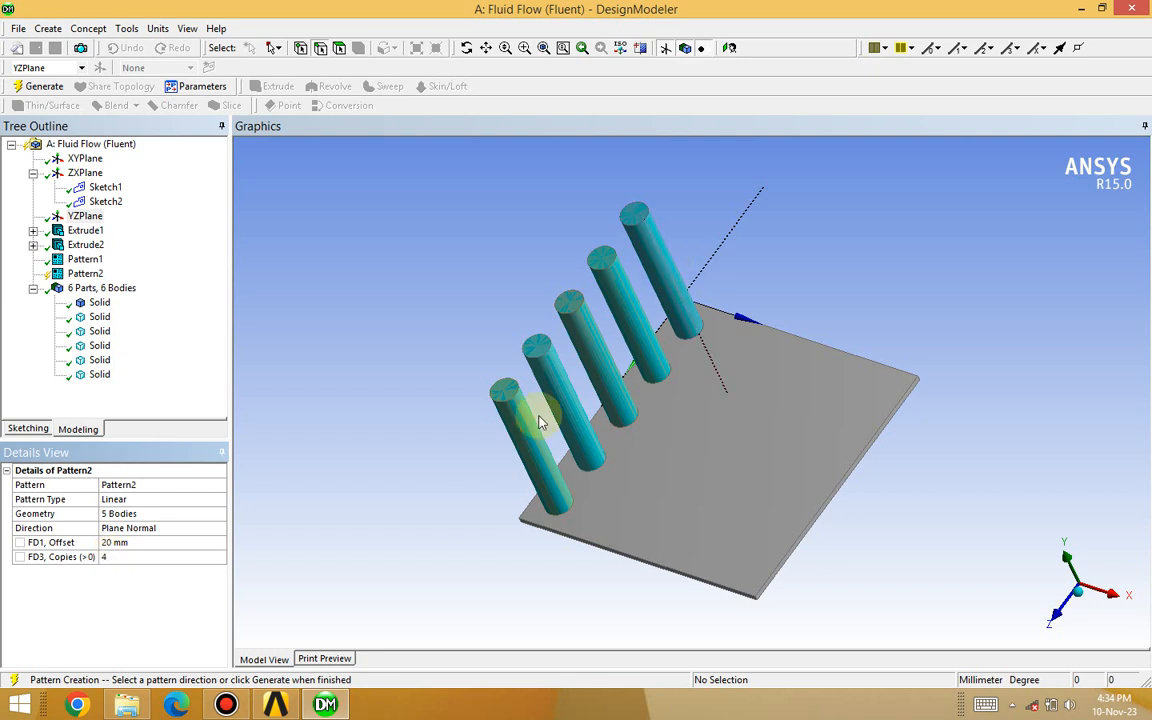
click(40, 86)
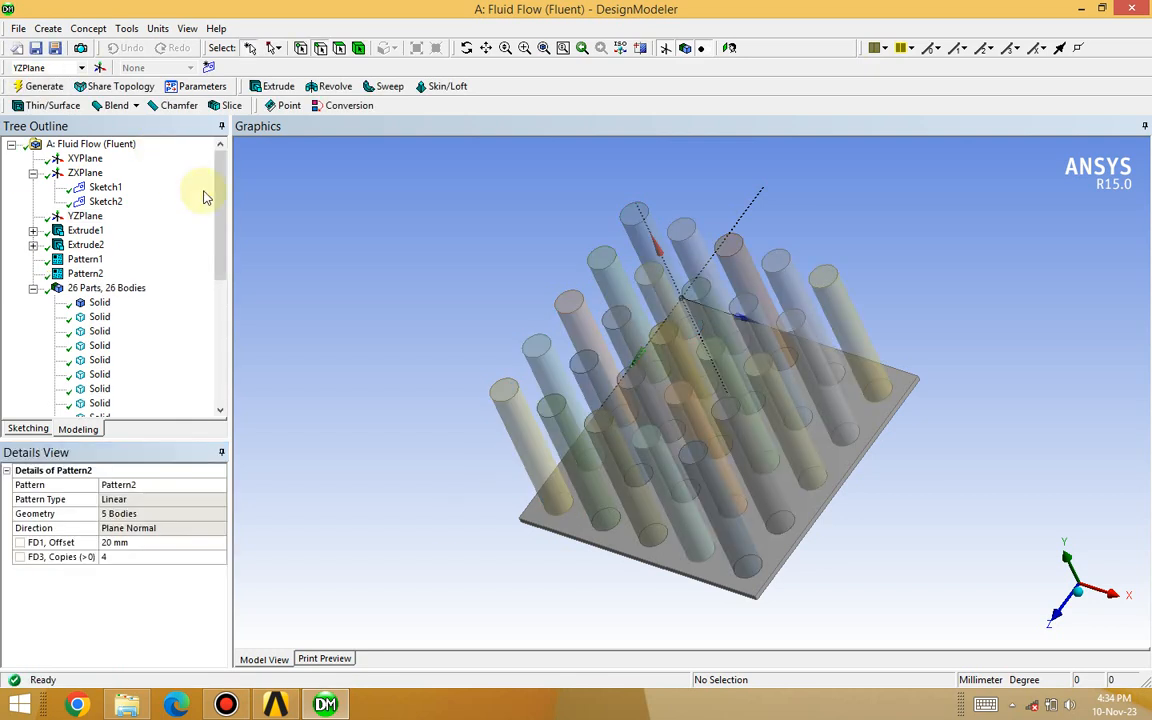
Create a Boolean feature with the Unite operation and start choosing its tool bodies.
click(1079, 594)
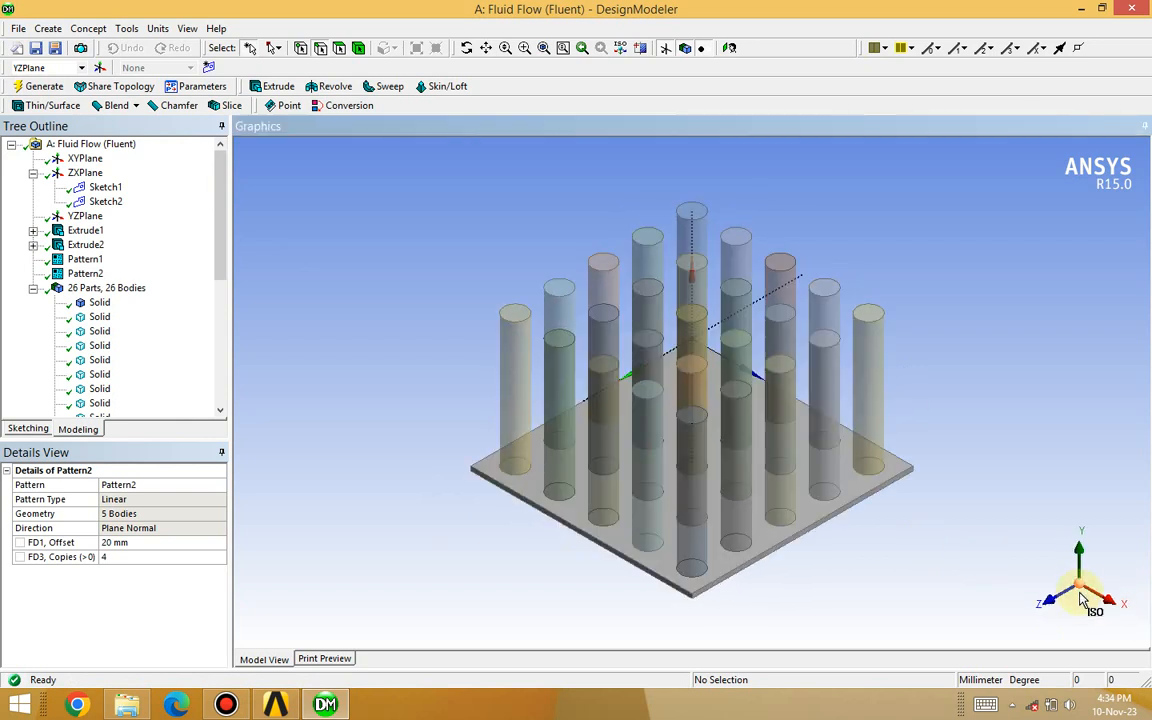
click(1076, 550)
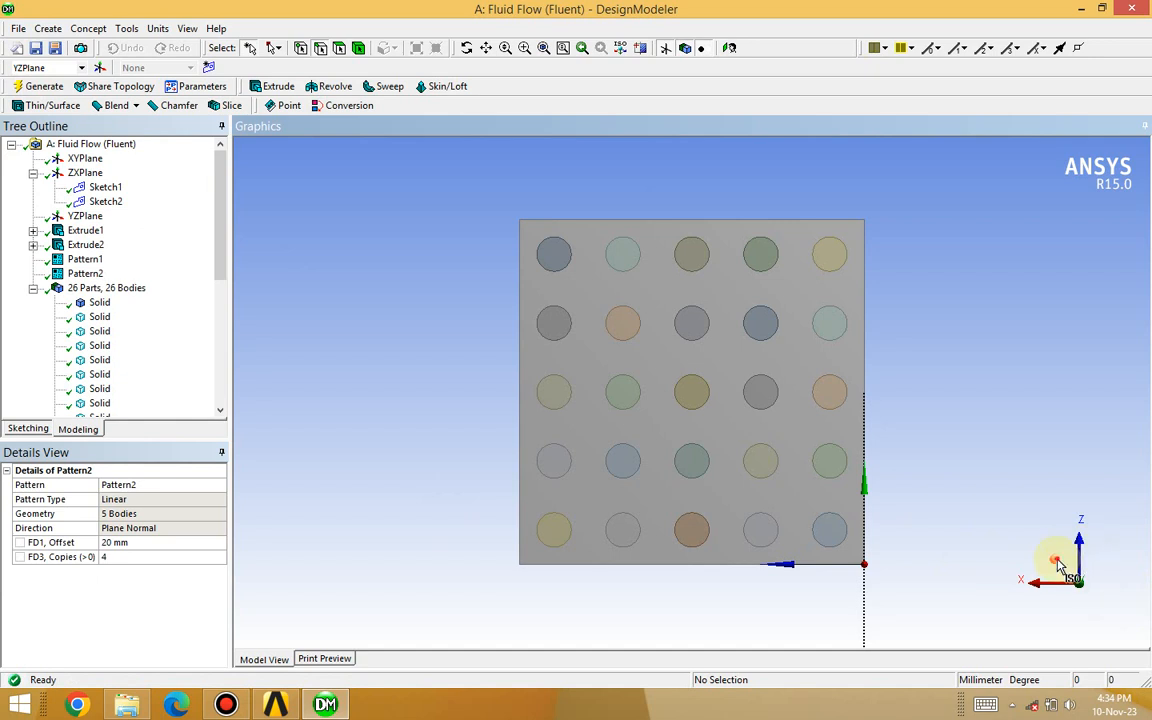
click(1060, 568)
middle_drag(967, 419, 950, 545)
click(1082, 588)
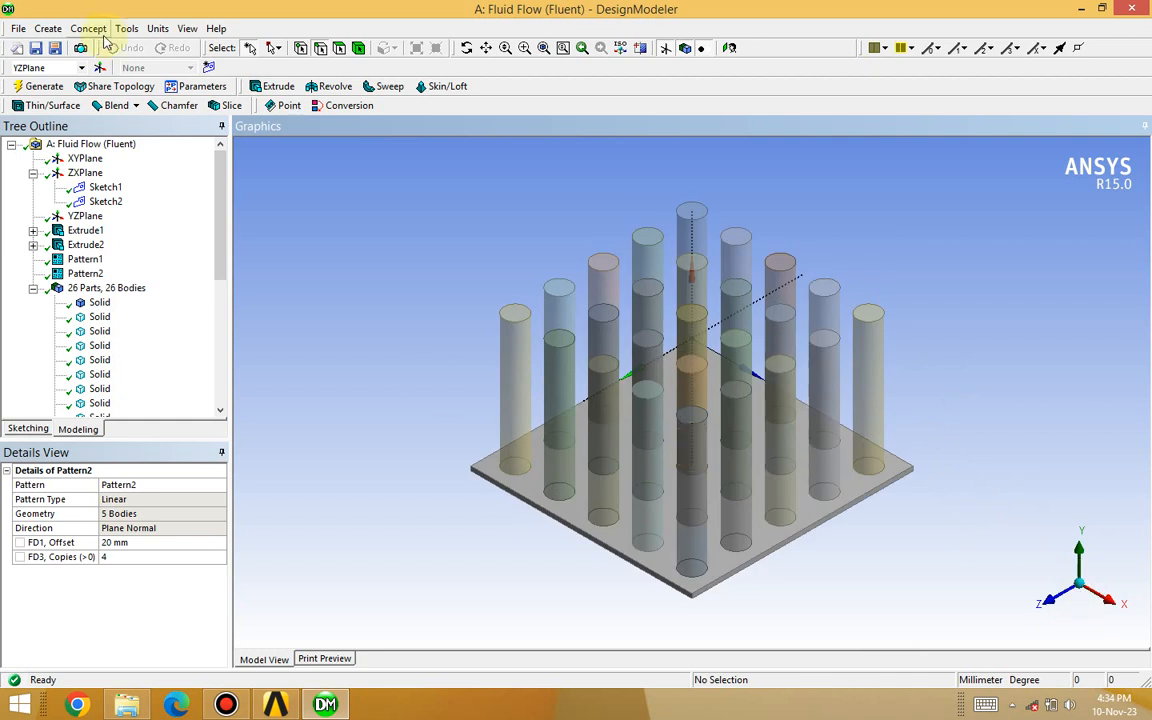
click(46, 30)
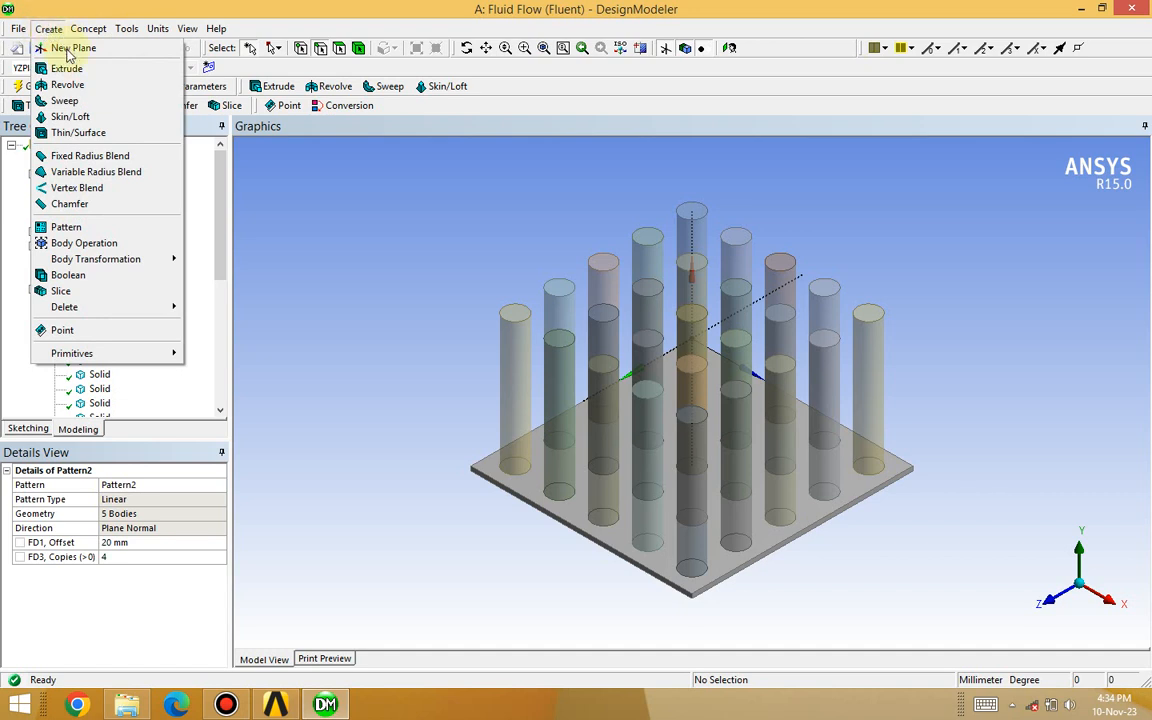
click(82, 278)
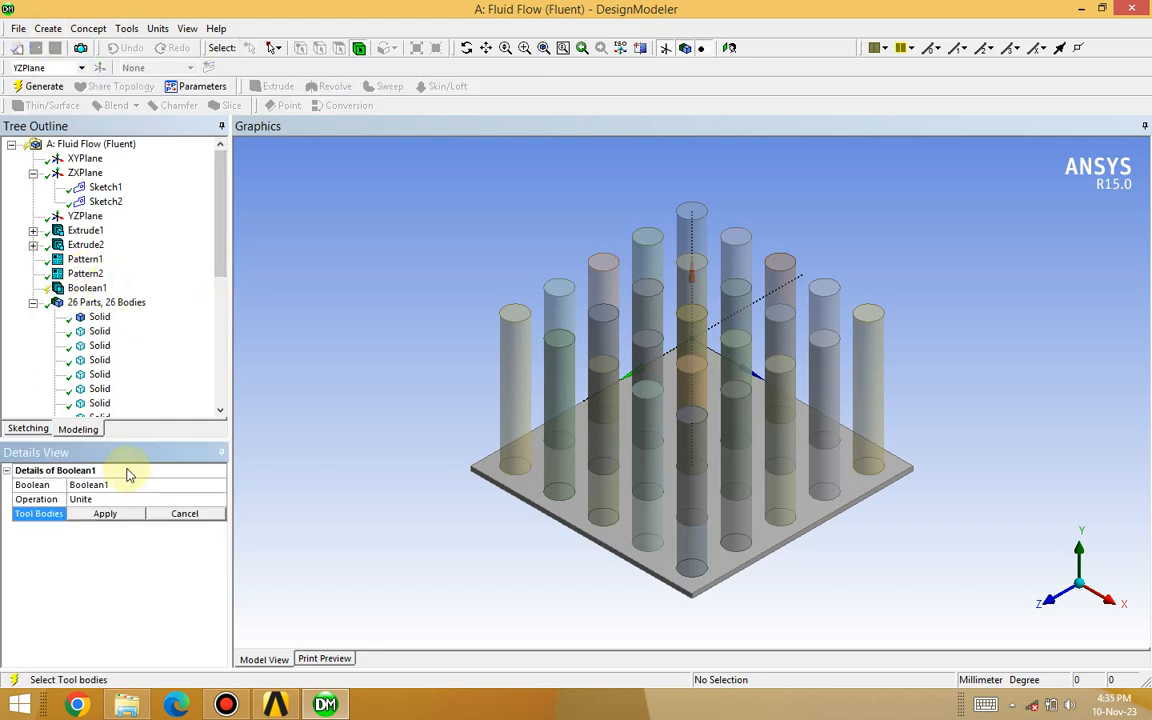
click(104, 499)
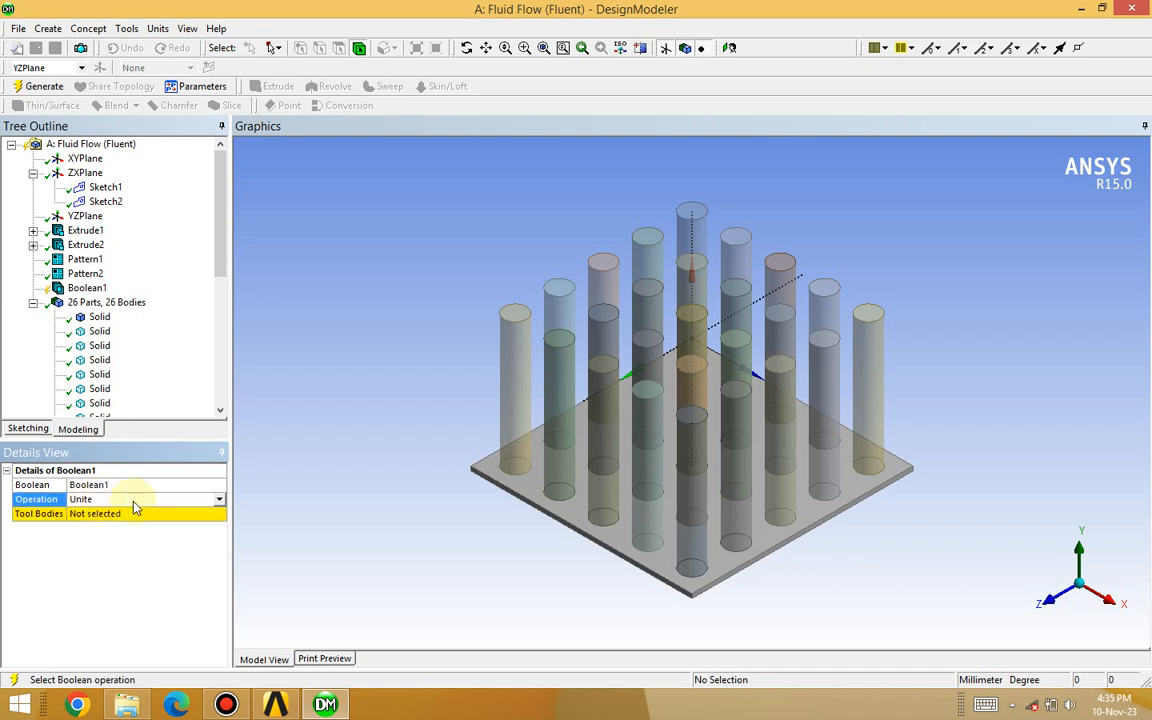
click(219, 500)
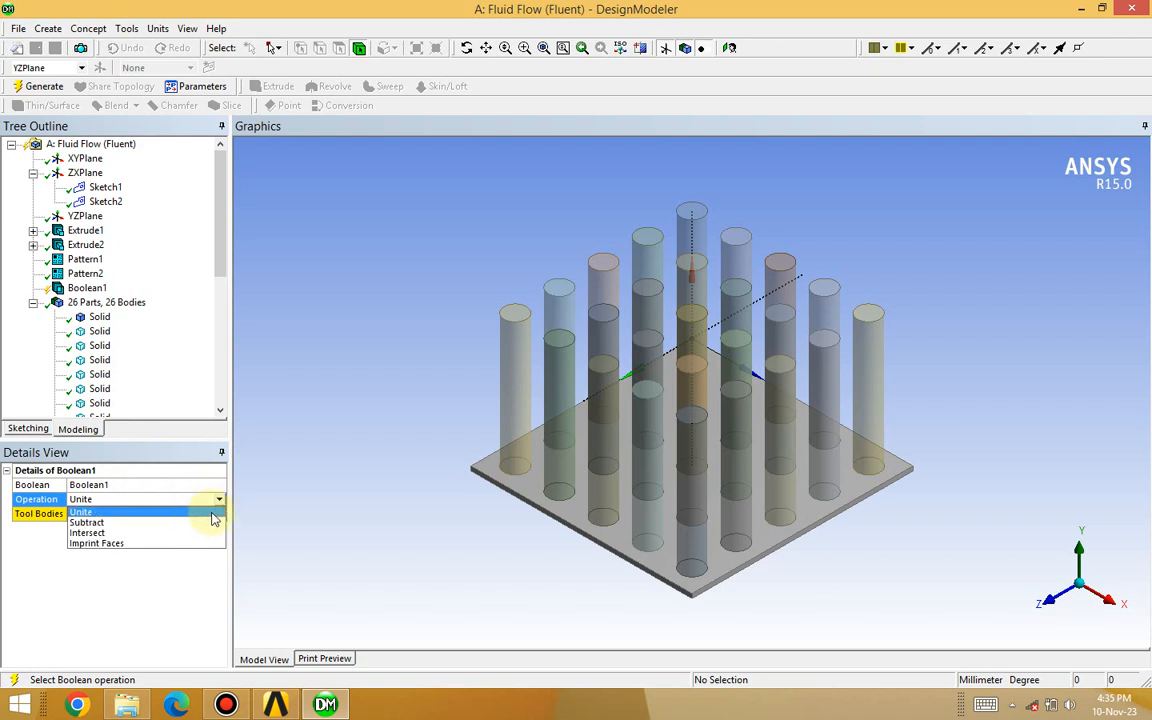
click(285, 487)
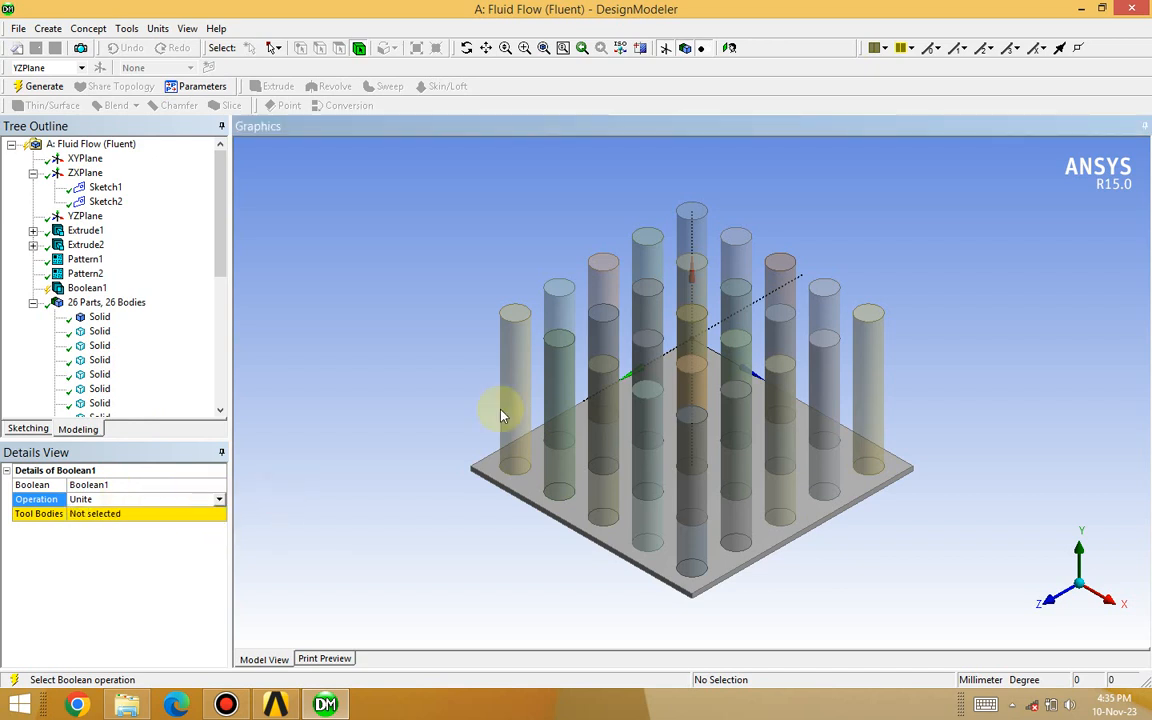
click(93, 514)
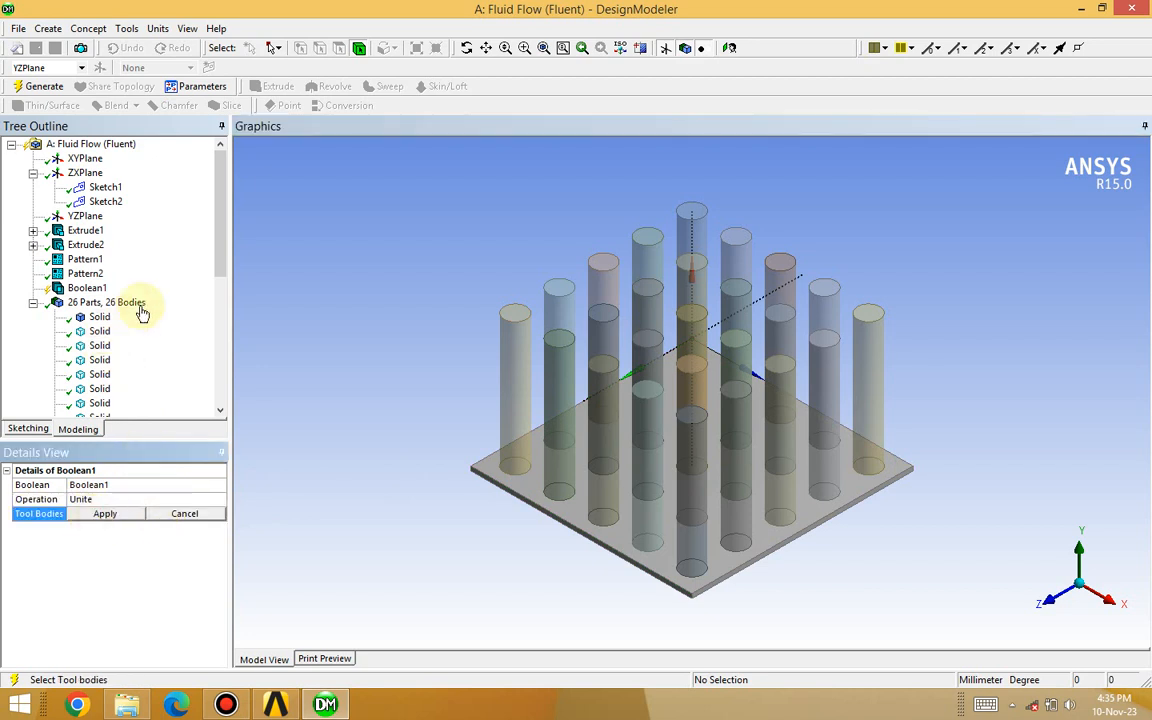
Assign the plate and all the cylinder bodies as the Boolean's tool bodies and generate the united solid.
scroll(219, 270, down, 1)
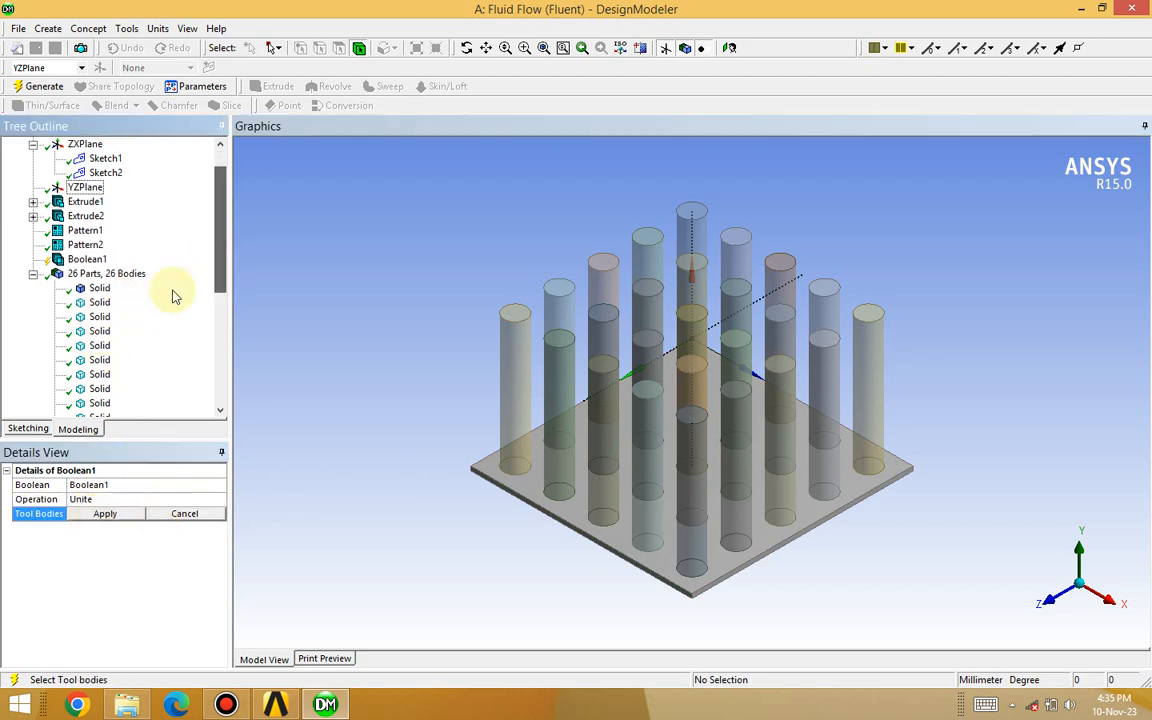
click(97, 288)
key(shift+Down)
key(shift+Down)
key(shift+Down)
key(shift+Down)
key(shift+Down)
key(shift+Down)
key(shift+Down)
key(shift+Down)
key(shift+Down)
key(shift+Down)
key(shift+Down)
key(shift+Down)
key(shift+Down)
key(shift+Down)
key(shift+Down)
key(shift+Down)
key(shift+Down)
key(shift+Down)
key(shift+Down)
key(shift+Down)
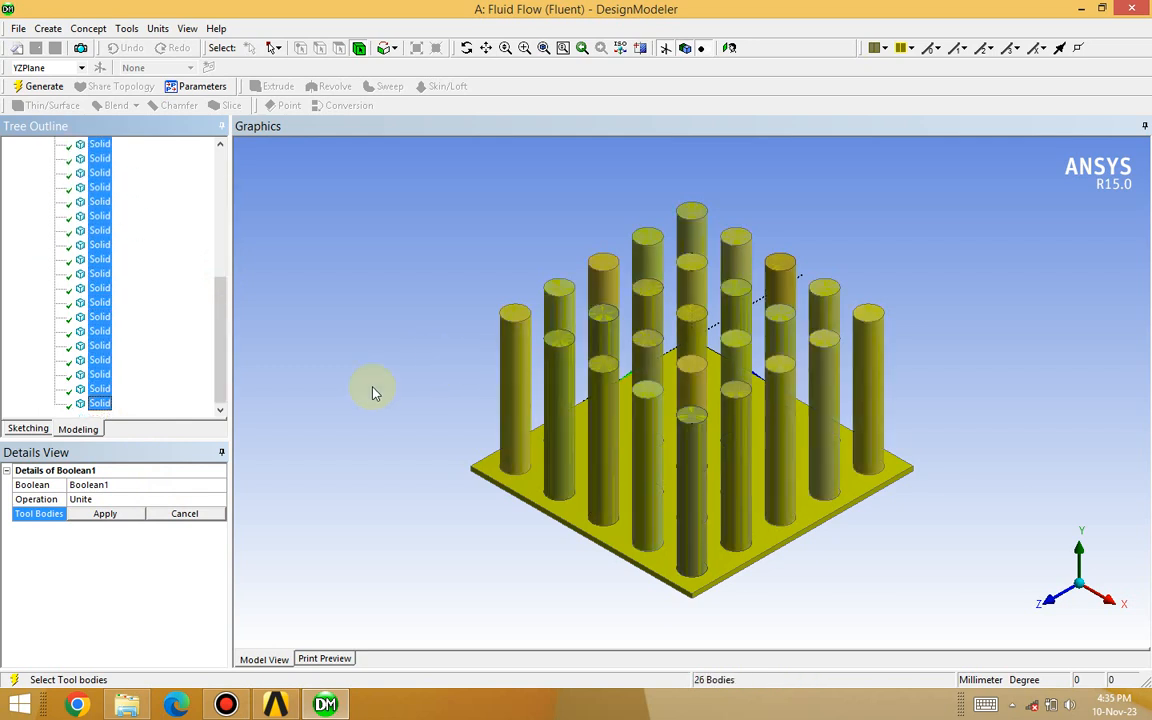
click(108, 514)
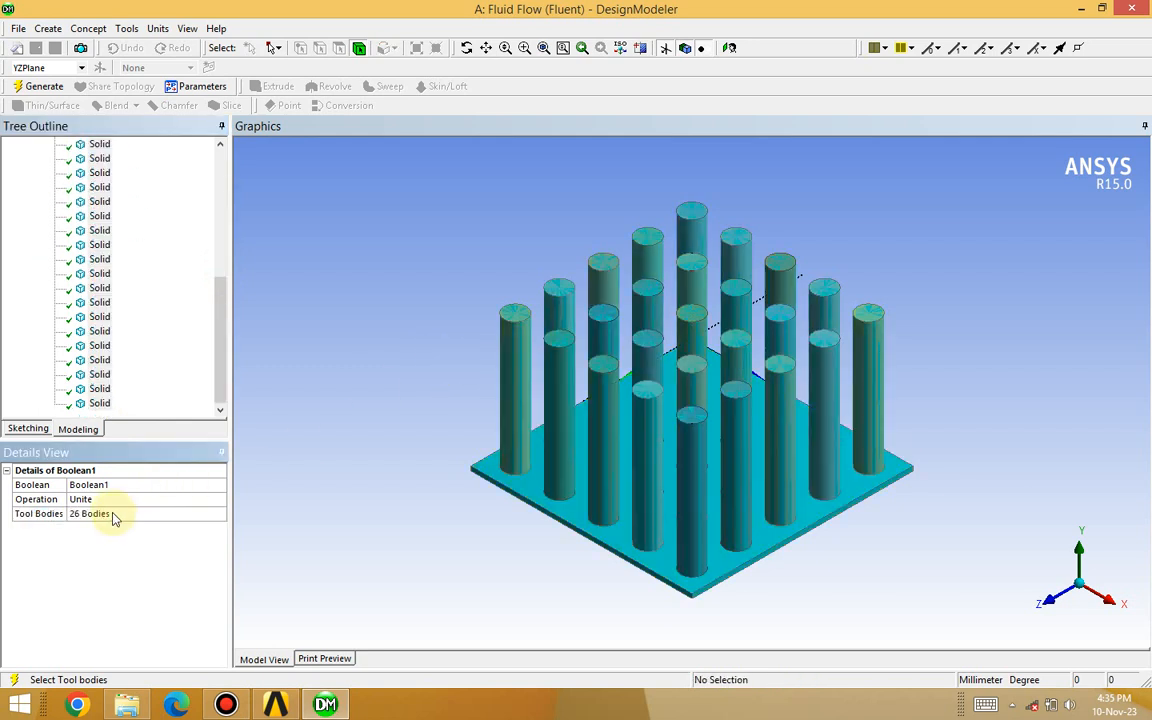
click(44, 86)
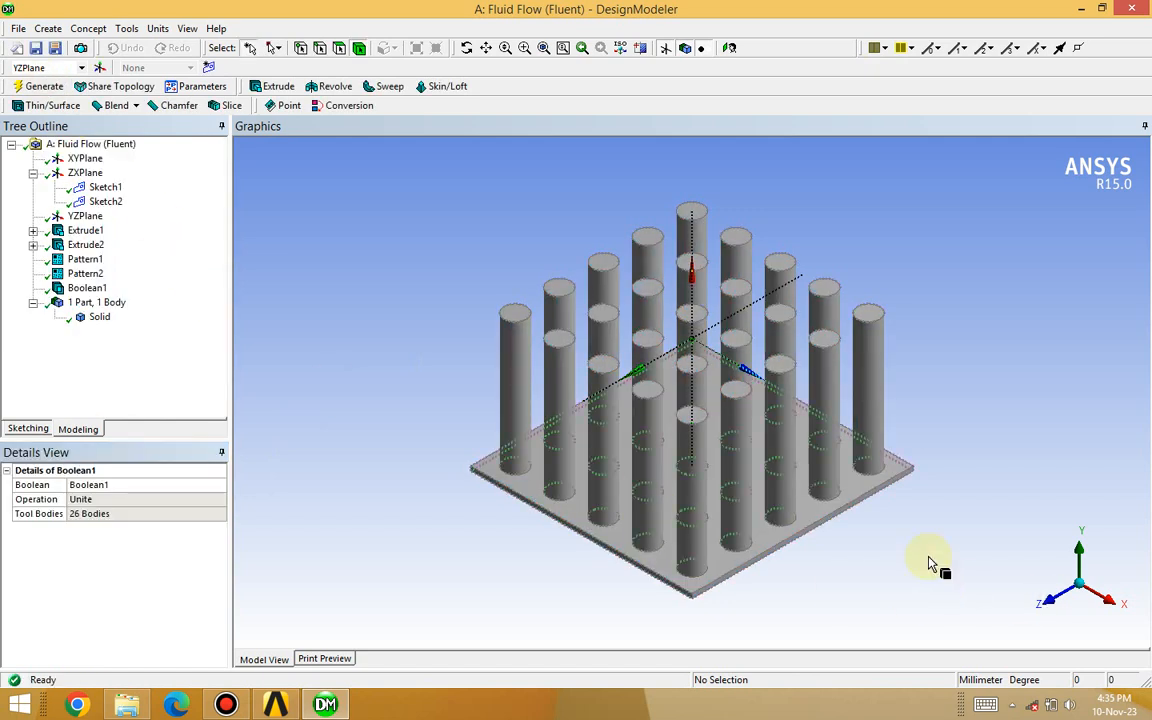
Examine the united solid's body details and its shape in the front and isometric views.
click(95, 303)
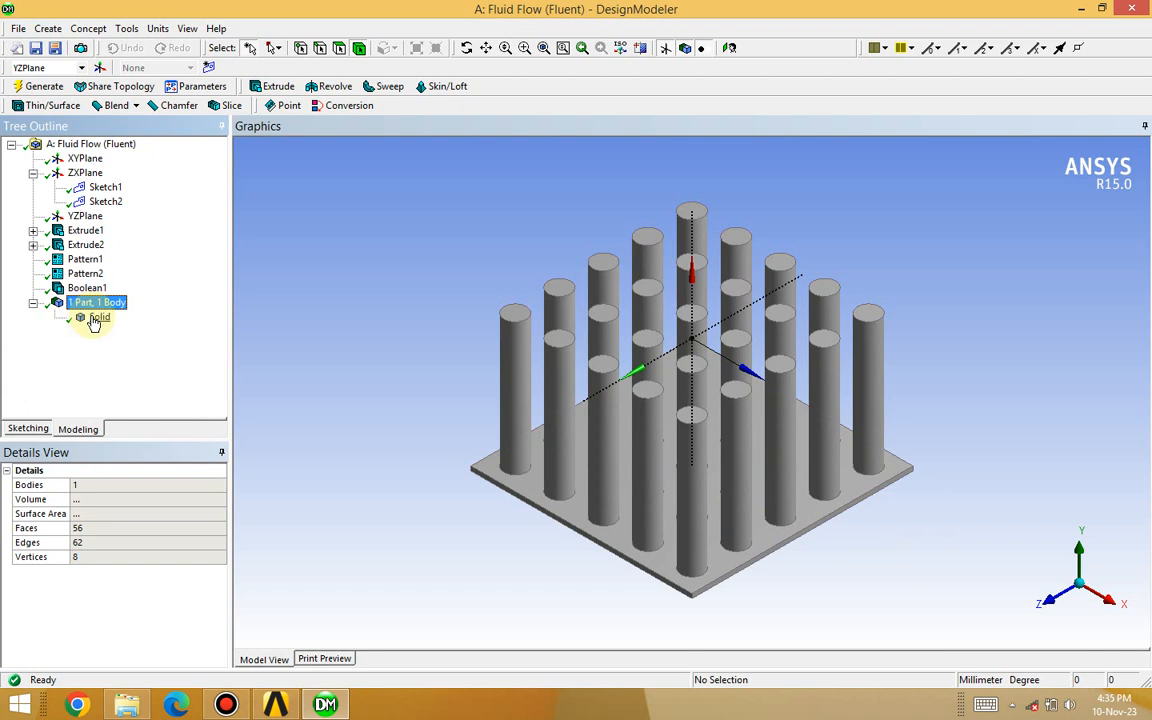
click(97, 318)
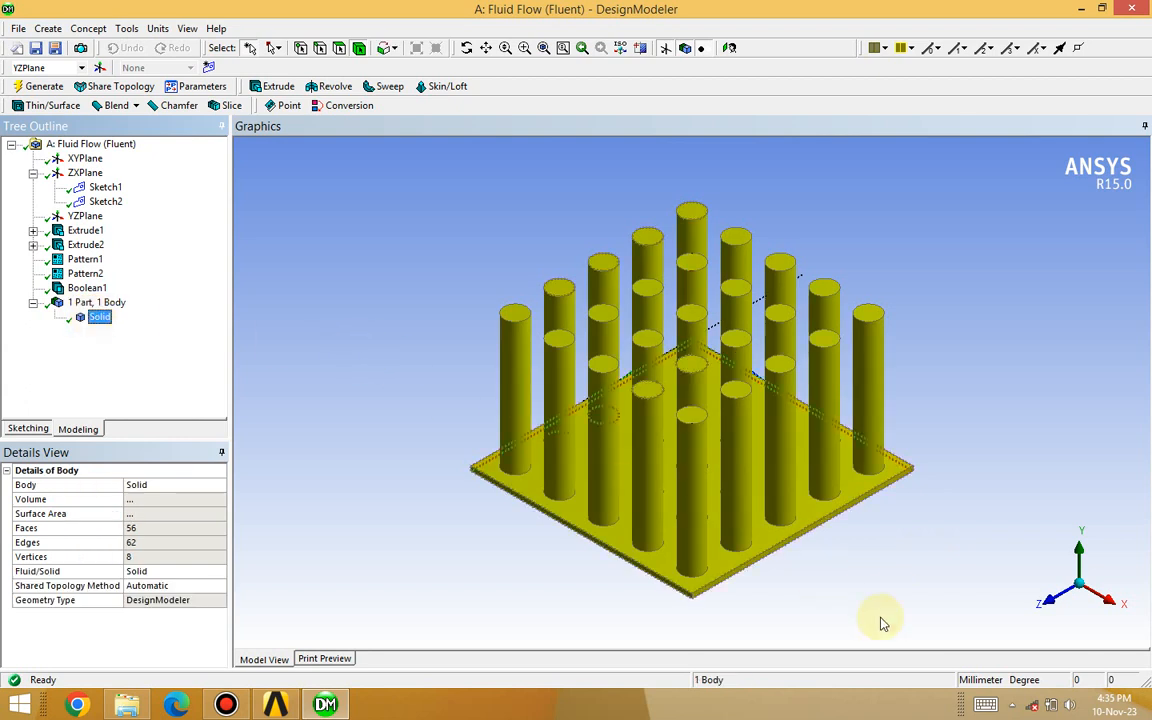
click(1079, 586)
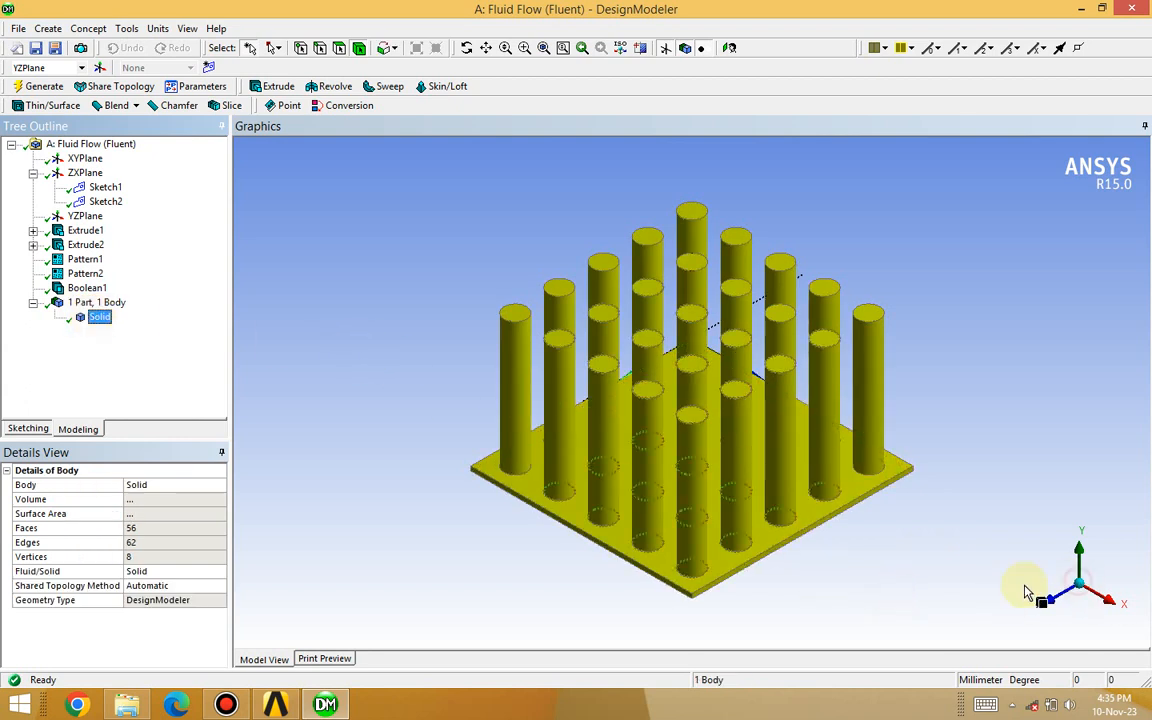
click(1045, 598)
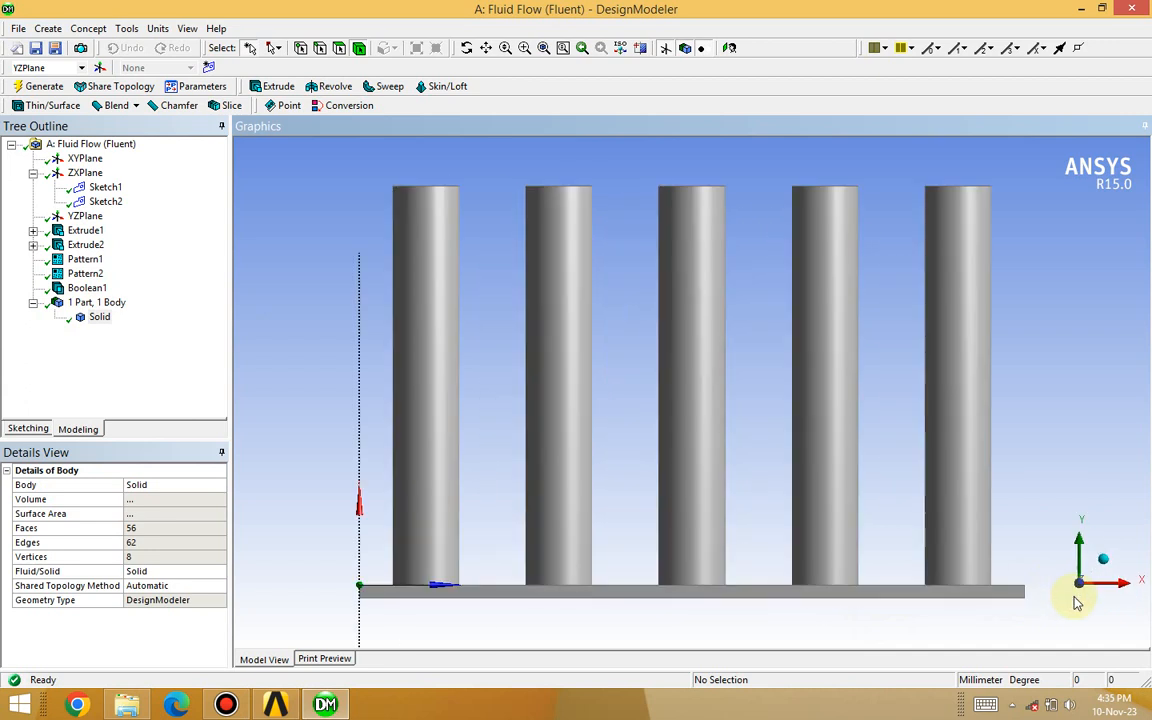
click(1103, 560)
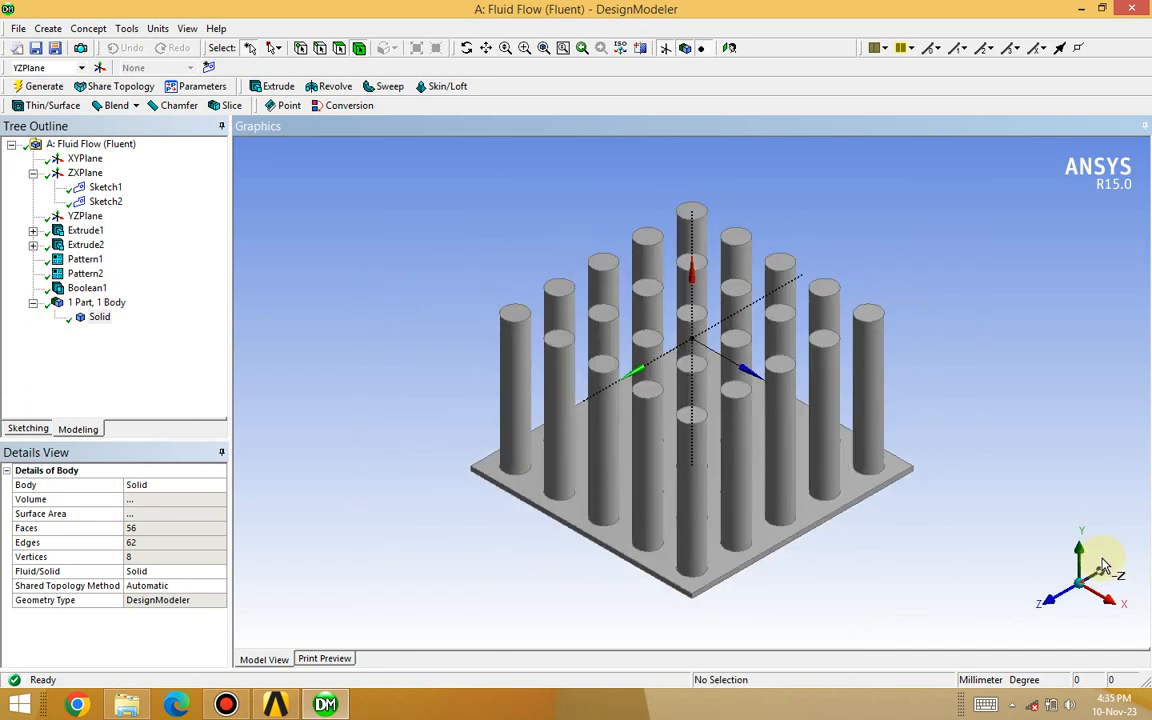